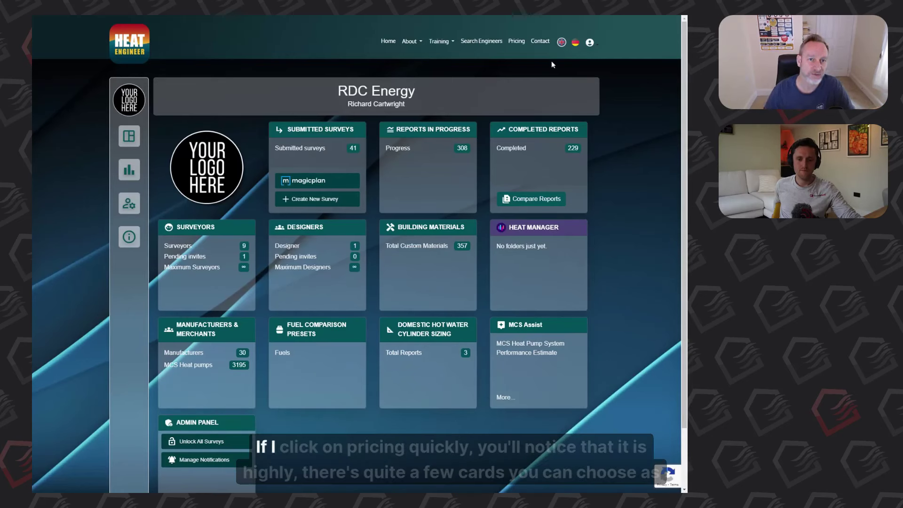
- View the home owner pricing and compare the DIY plan's one-report and three-report prices
left_click(516, 42)
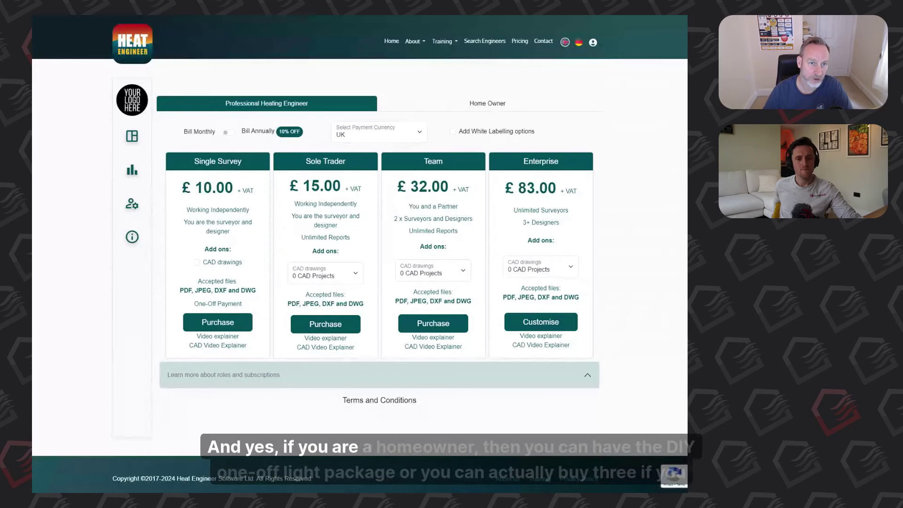
left_click(458, 105)
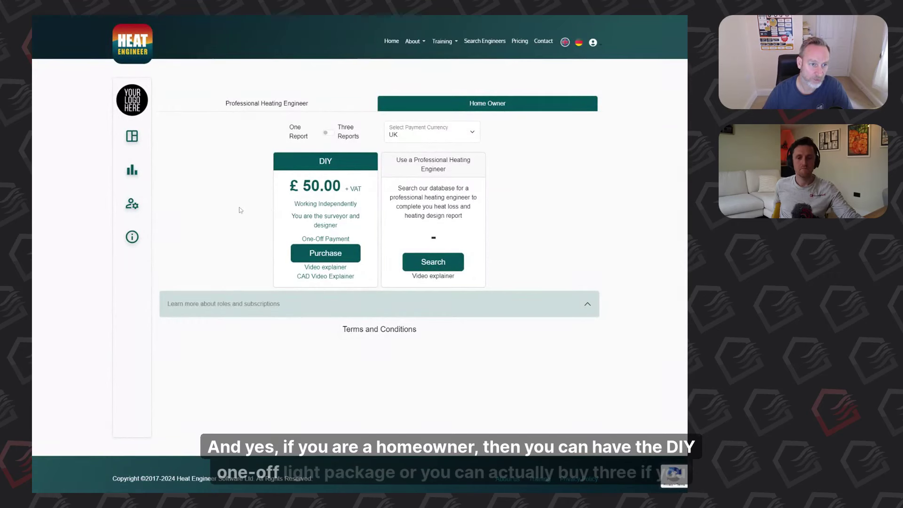
left_click(326, 133)
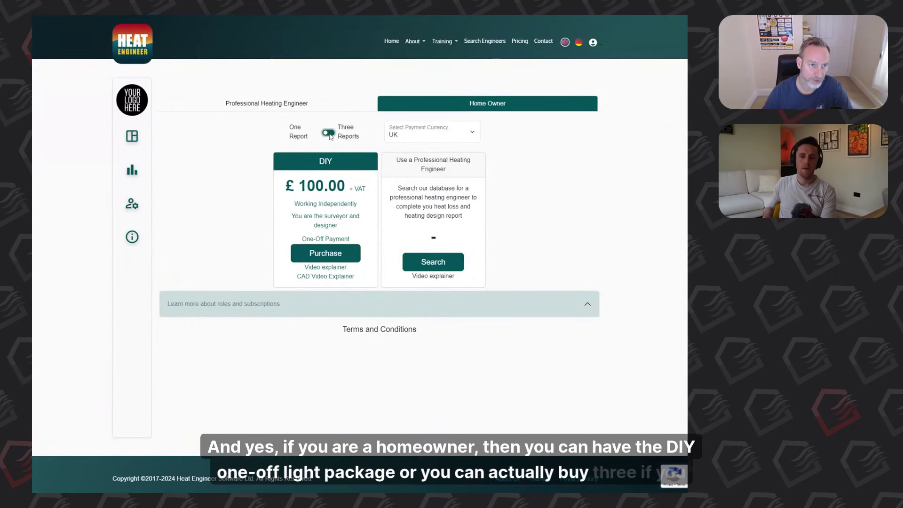
left_click(327, 133)
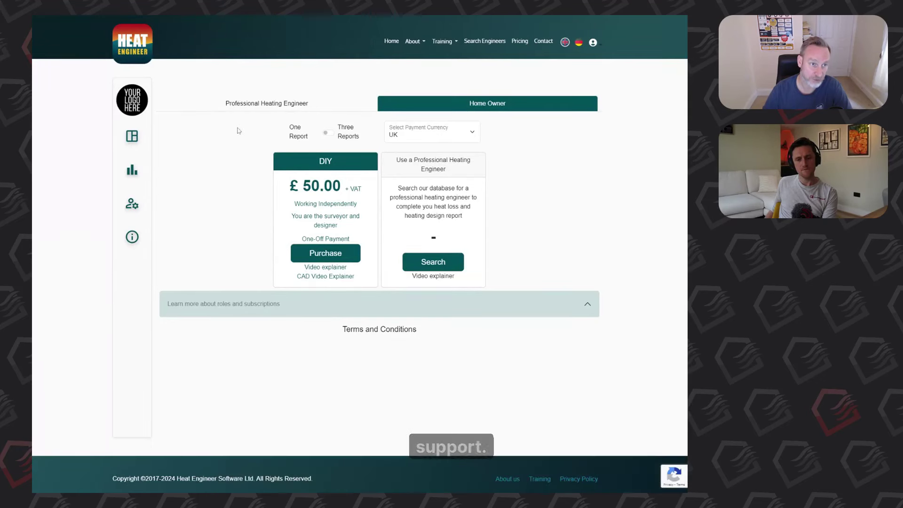
- Compare the professional heating engineer plans with the home owner plans, and return to the dashboard
left_click(238, 108)
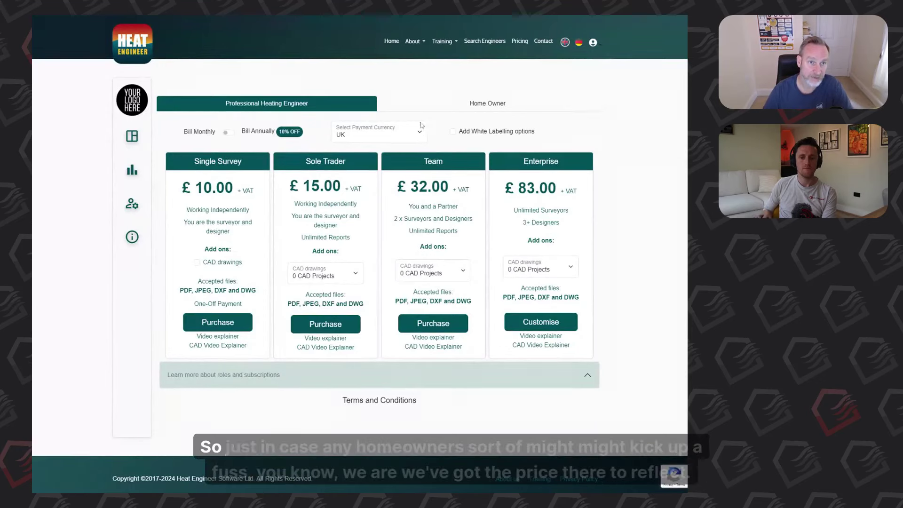
left_click(426, 102)
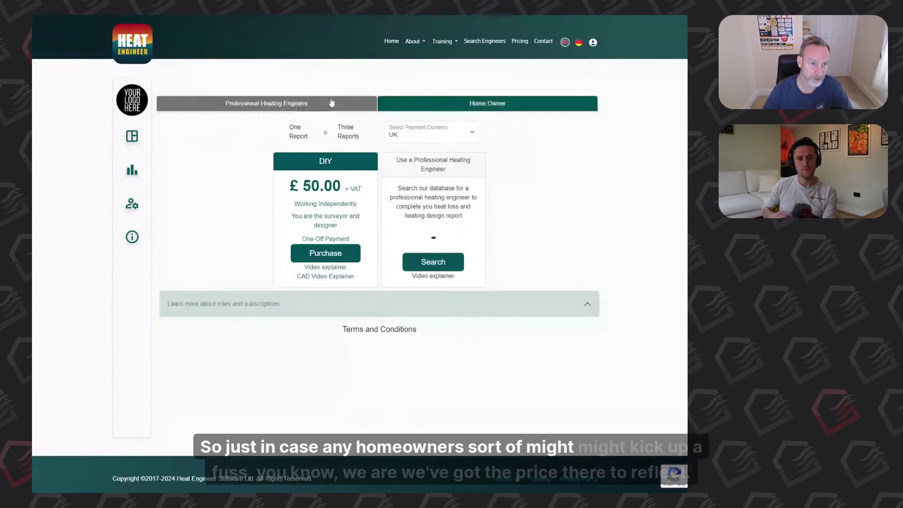
left_click(328, 98)
left_click(427, 110)
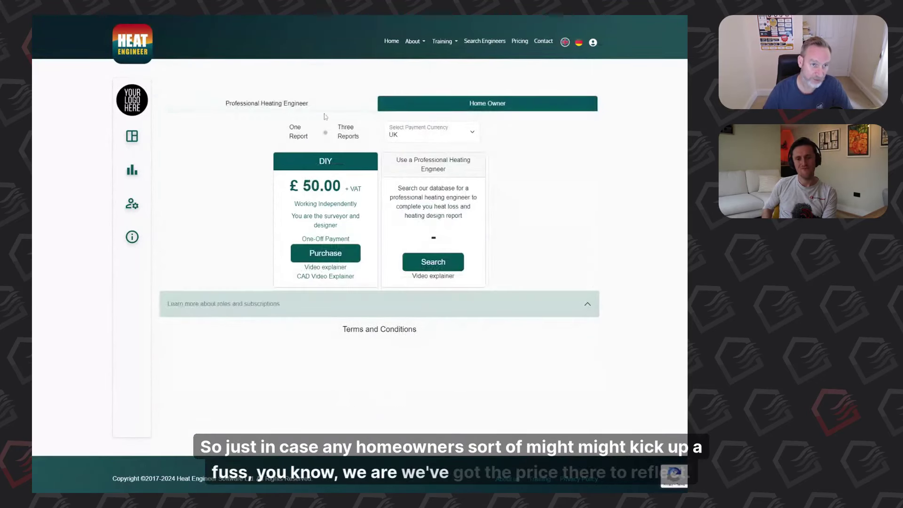
left_click(342, 106)
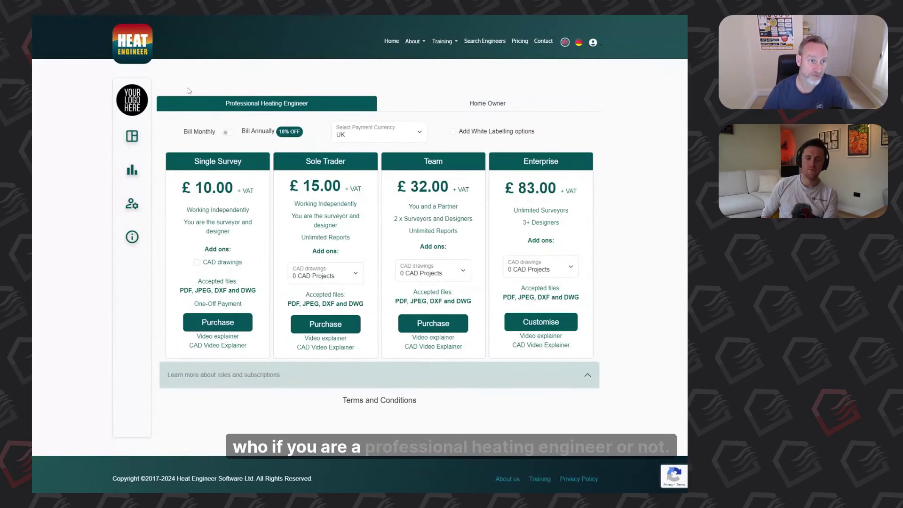
left_click(131, 136)
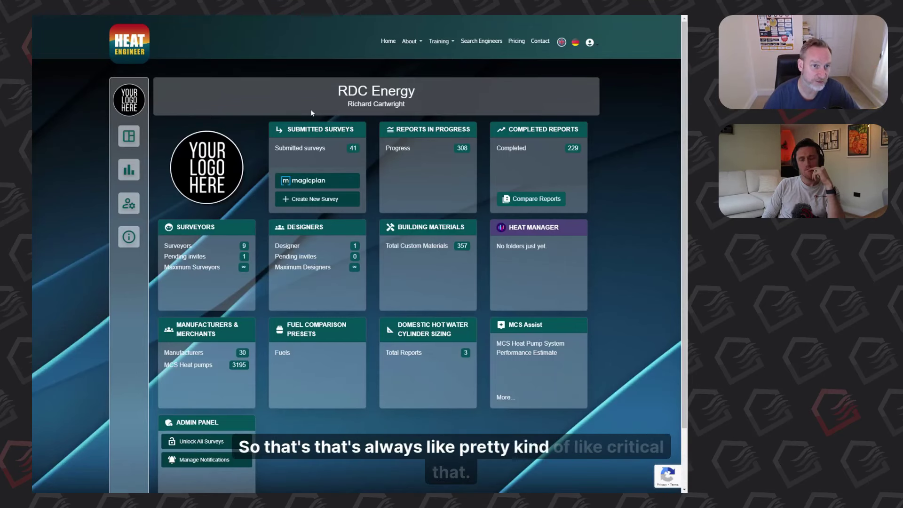
- Read through the About page, from the mission statements to the account owner and surveyor diagrams
left_click(411, 41)
left_click(414, 61)
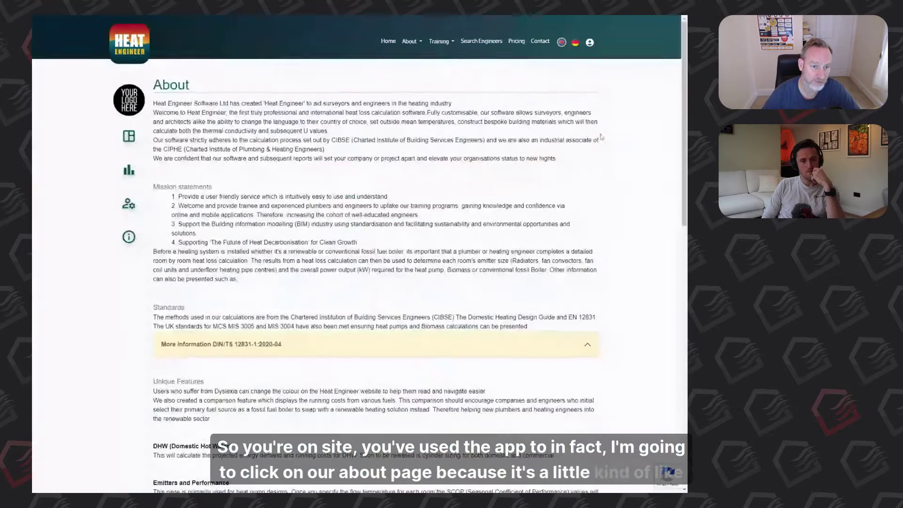
scroll(507, 267, "down", 3)
scroll(507, 267, "down", 12)
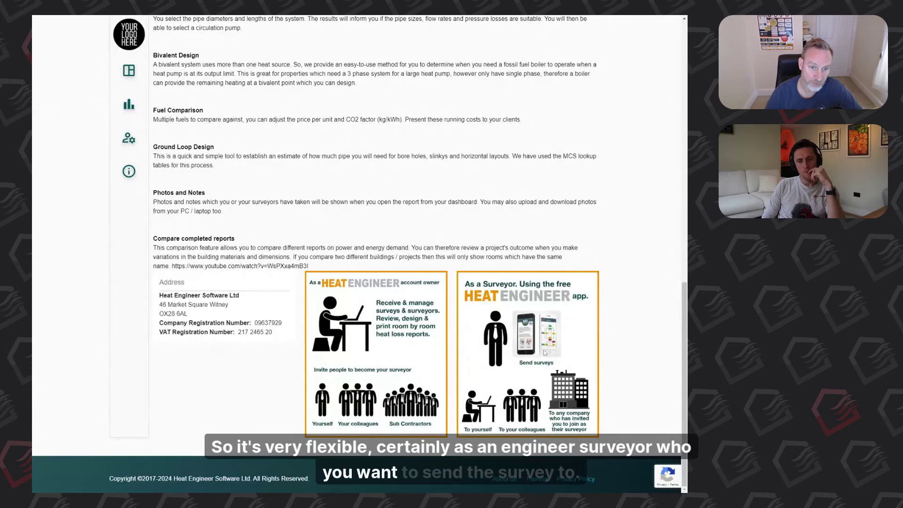
scroll(547, 354, "up", 7)
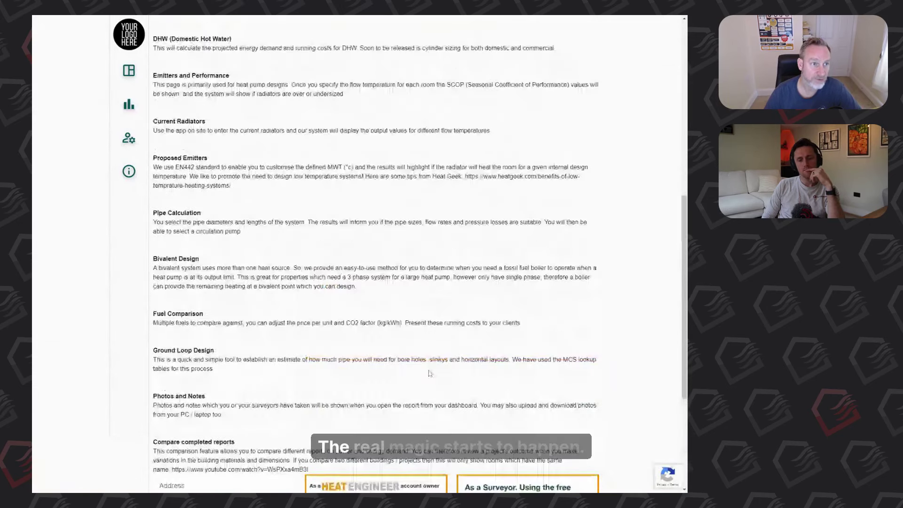
scroll(377, 254, "up", 5)
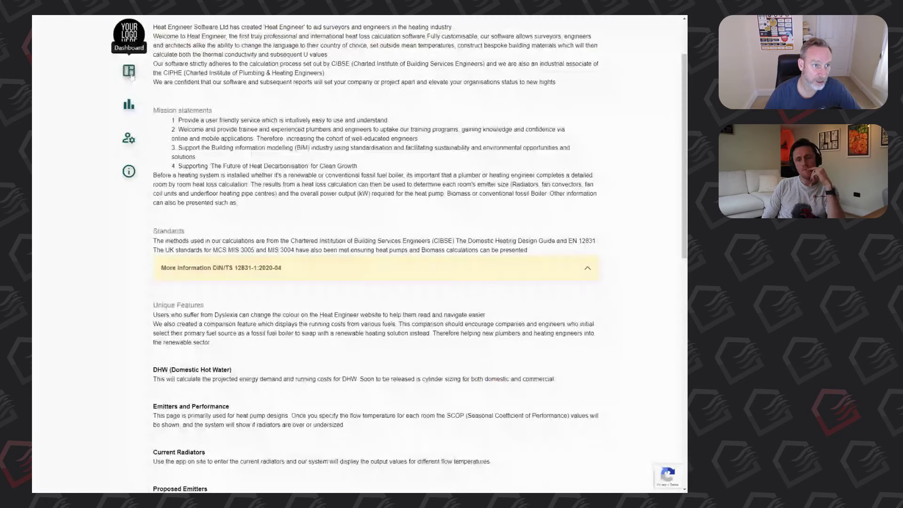
- Go to the submitted surveys from the dashboard and examine each project's surveyor, device and status
left_click(130, 72)
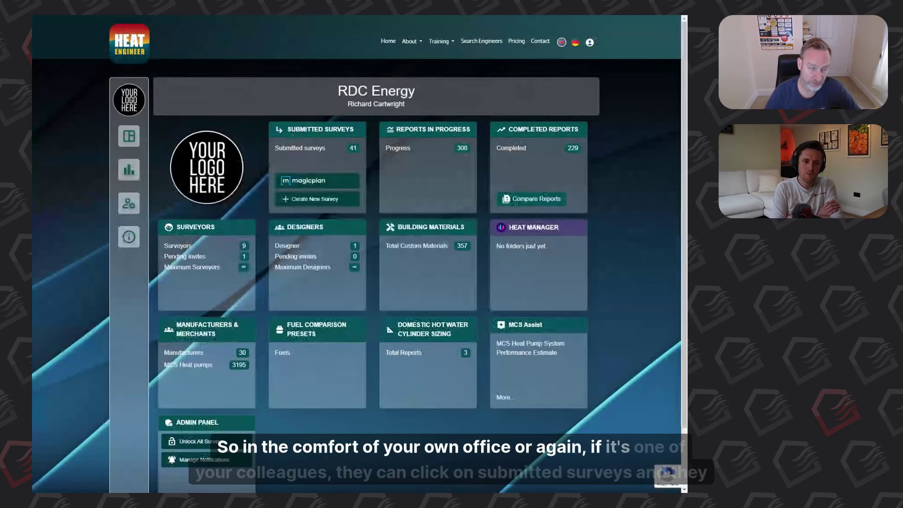
left_click(297, 136)
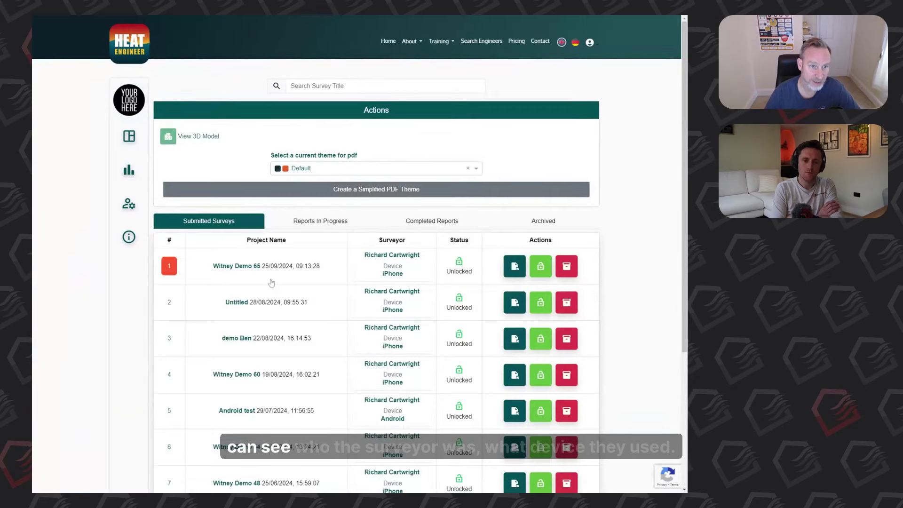
scroll(281, 294, "down", 2)
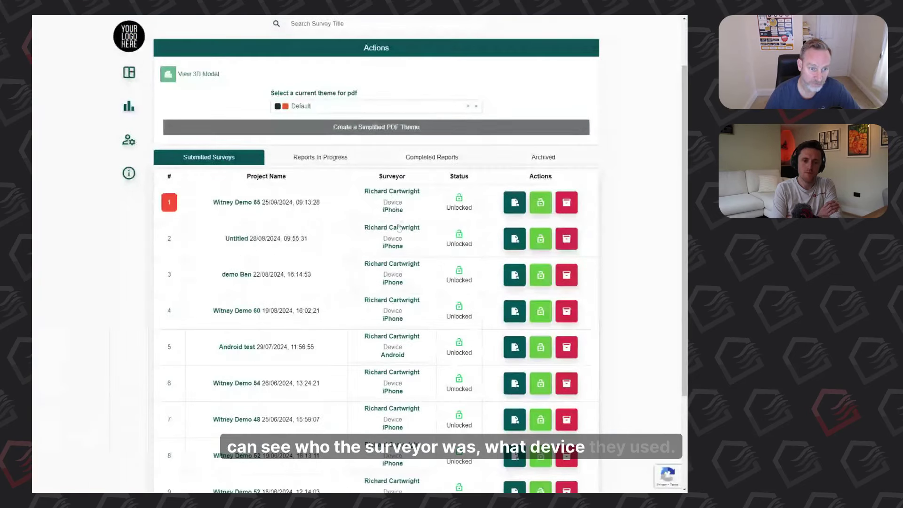
scroll(394, 324, "down", 2)
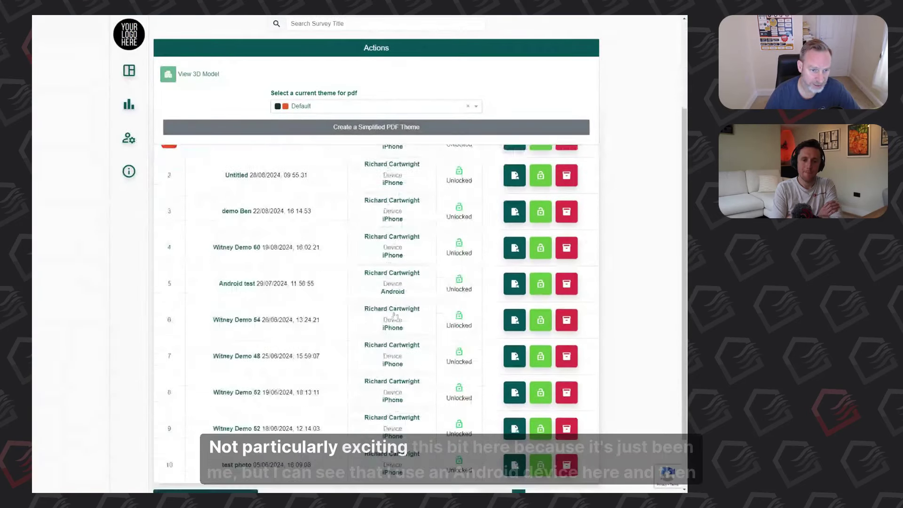
scroll(394, 316, "down", 2)
scroll(397, 311, "up", 3)
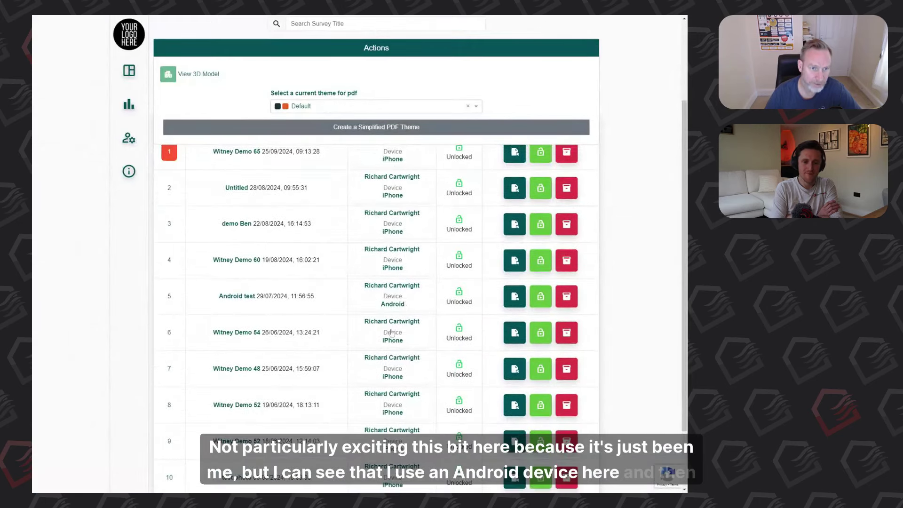
scroll(388, 307, "up", 3)
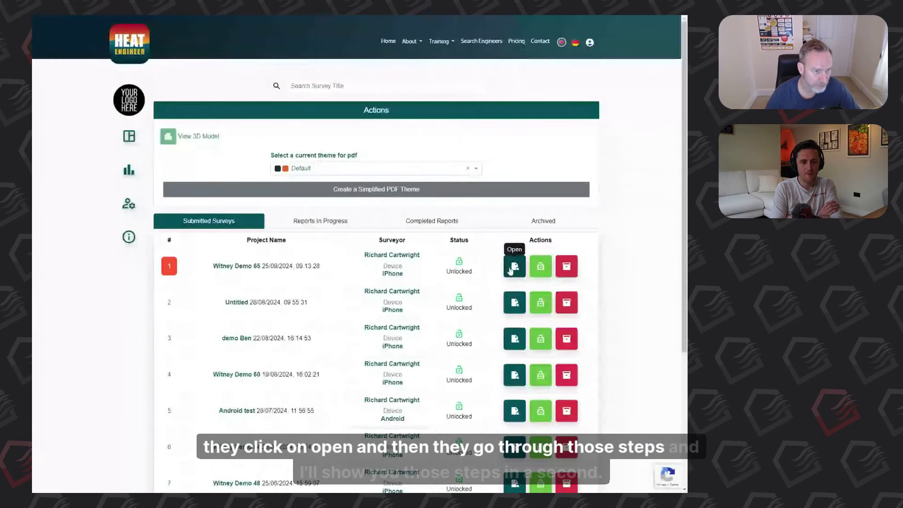
- Create a new survey from the dashboard and fill in the property address by looking up the office postcode
left_click(129, 136)
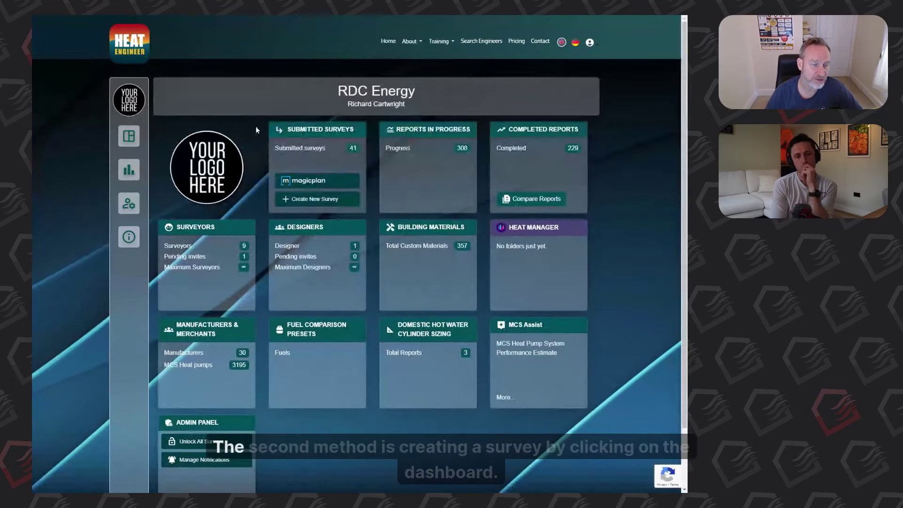
left_click(295, 201)
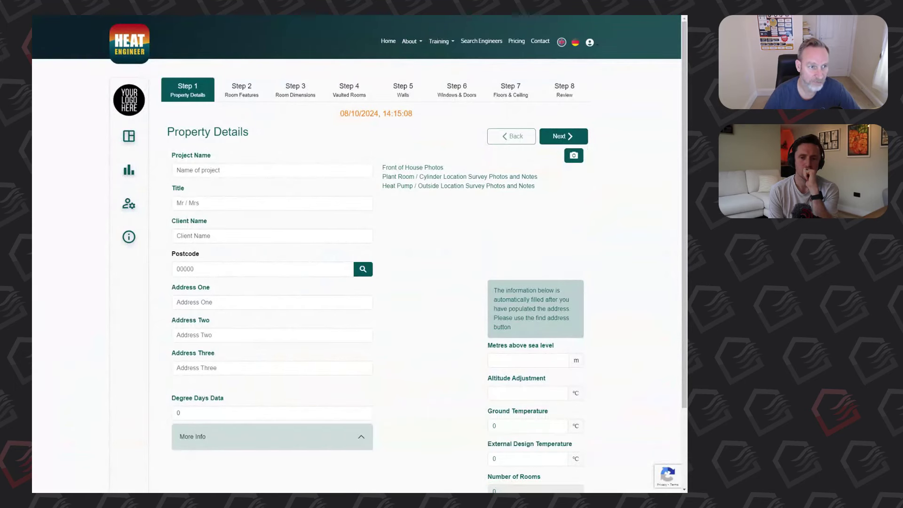
scroll(357, 254, "down", 1)
left_click(183, 269)
type("ox")
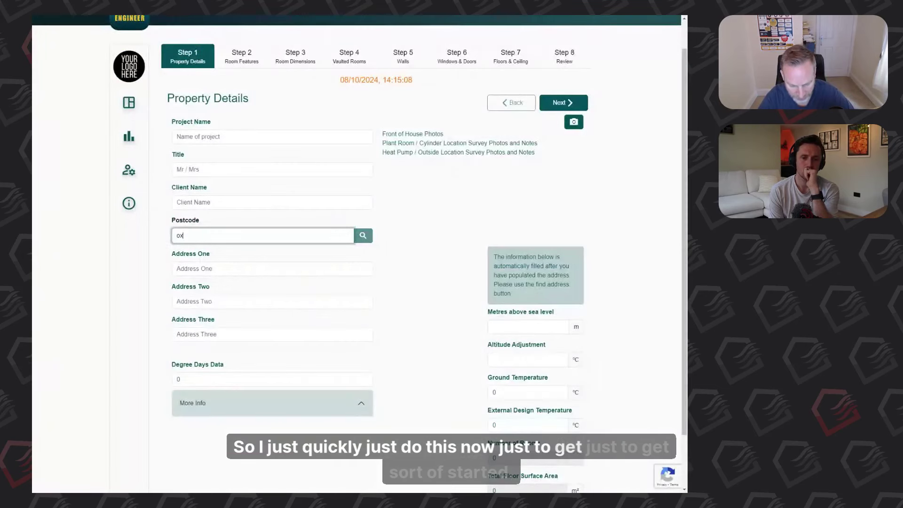
type("28 6")
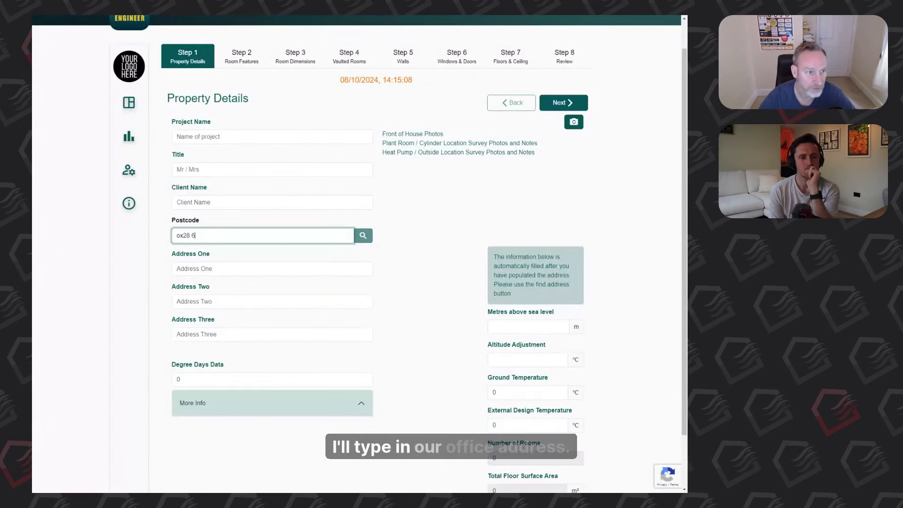
type("al")
left_click(363, 237)
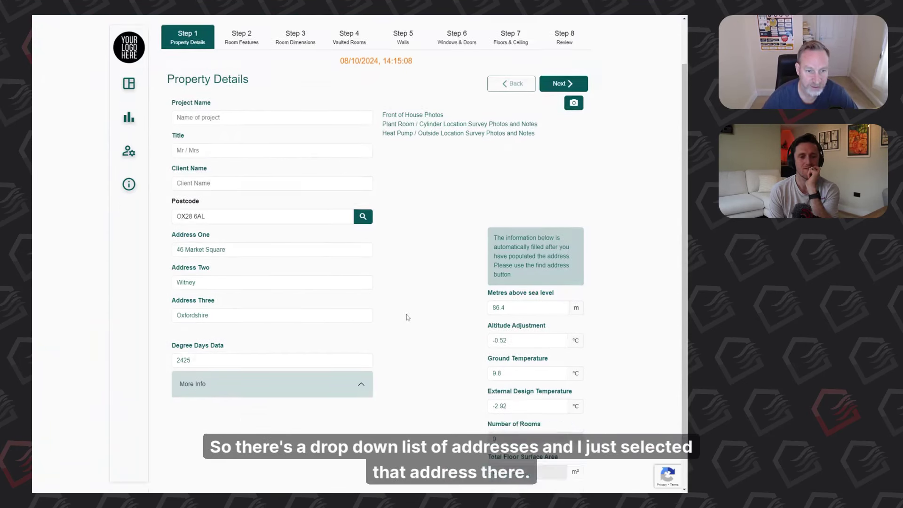
- Check the property's design data, proceed to the room features and add a Living Room
scroll(417, 310, "down", 2)
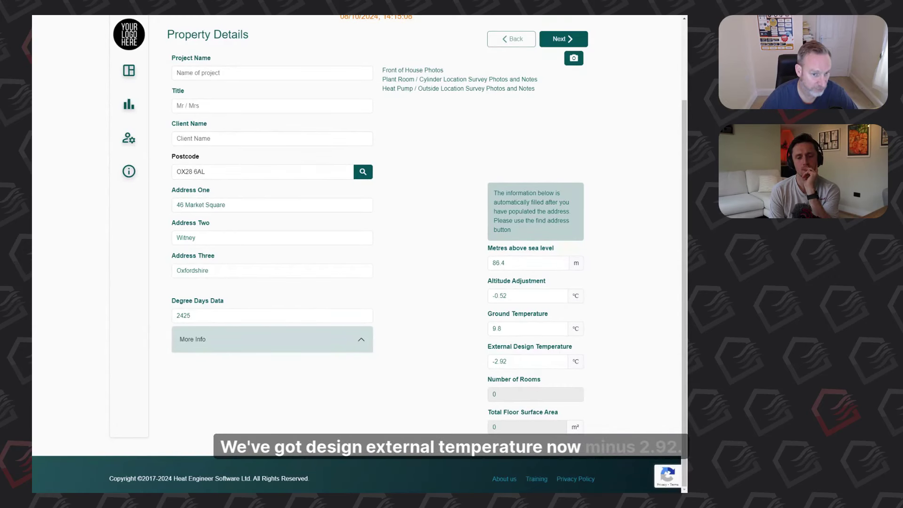
scroll(451, 365, "up", 2)
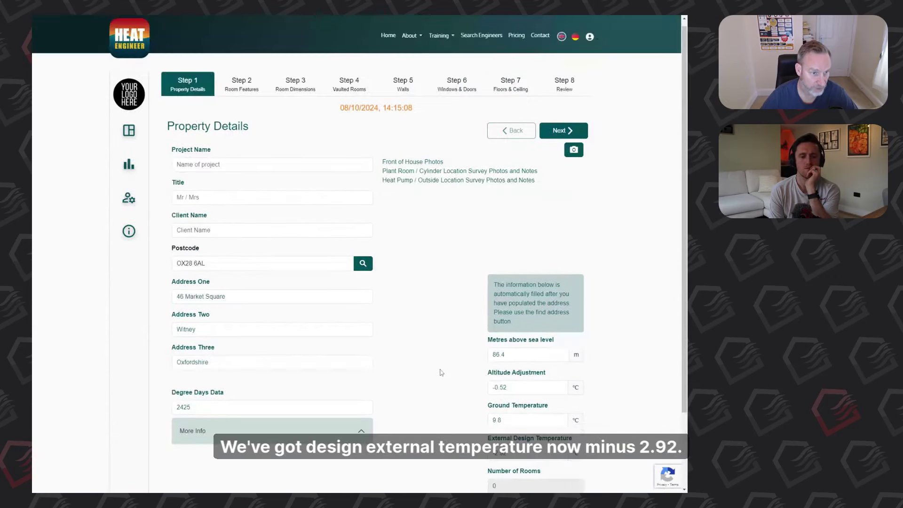
left_click(567, 139)
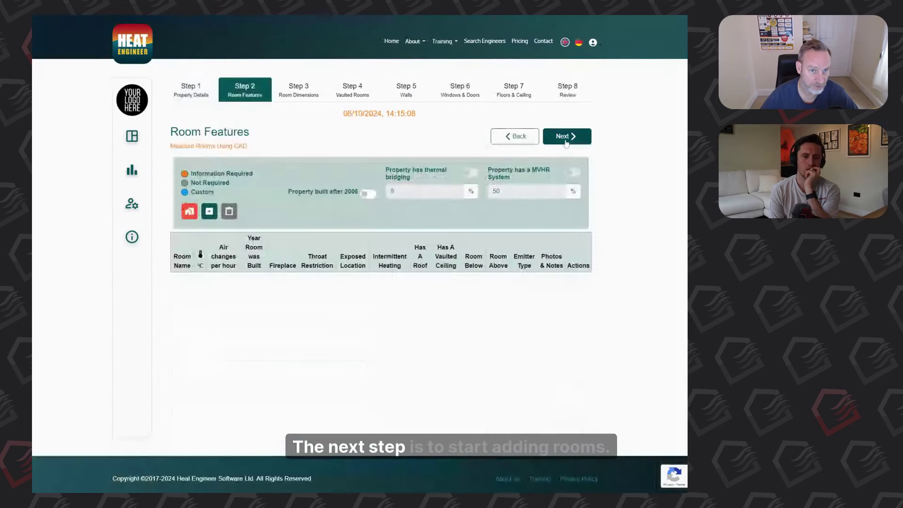
left_click(208, 211)
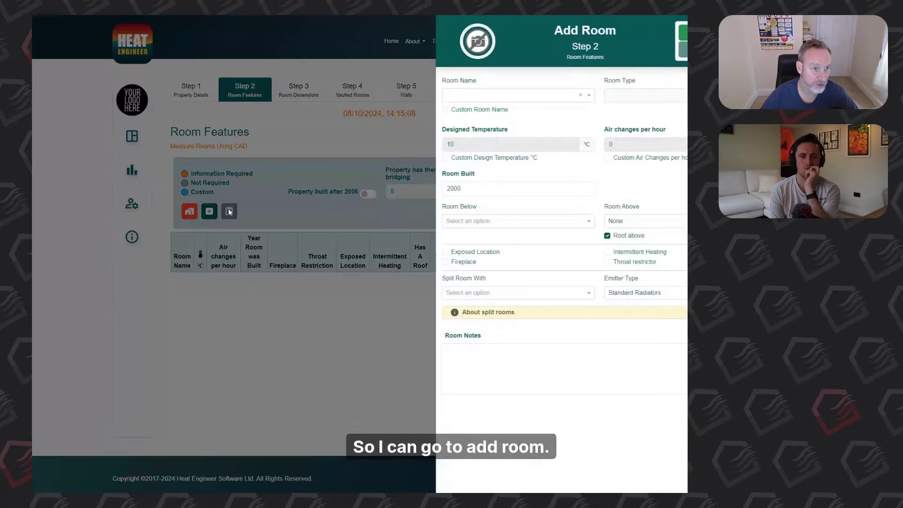
left_click(406, 94)
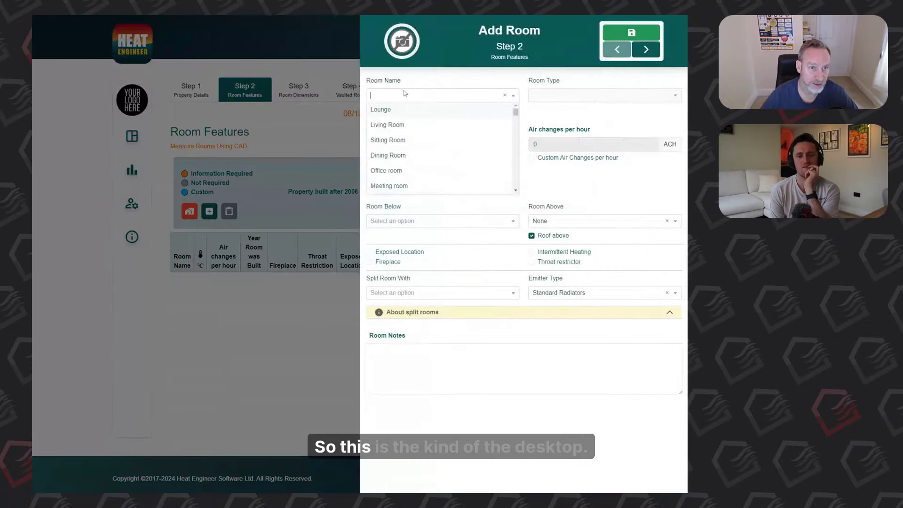
left_click(387, 125)
left_click(631, 33)
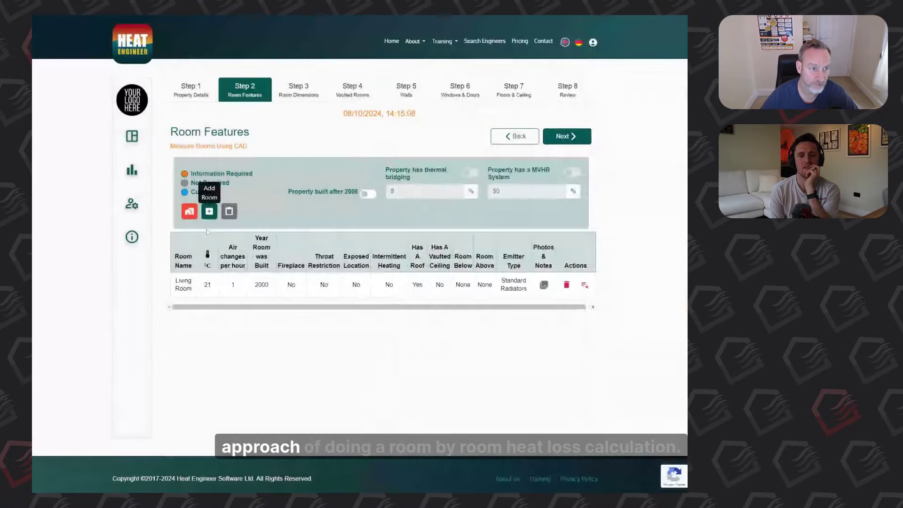
- Add a Dining Room to the survey's room features and save it
left_click(209, 211)
left_click(391, 96)
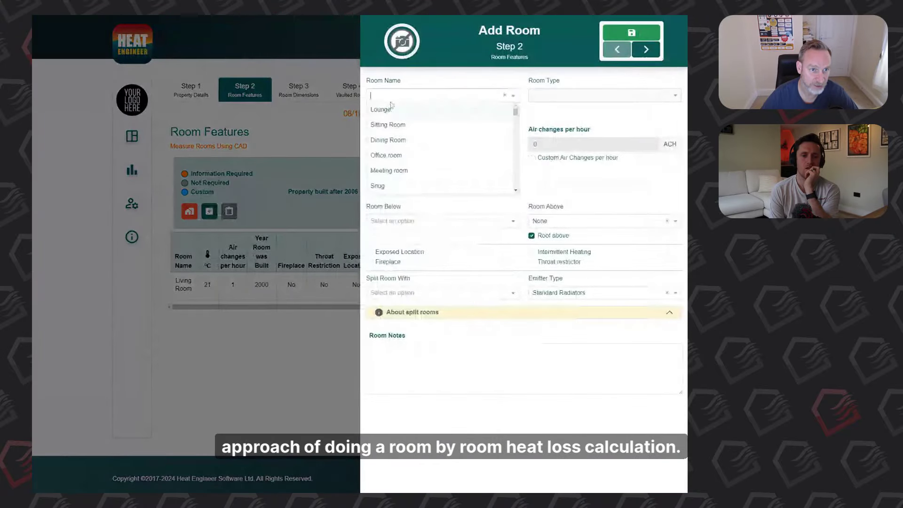
left_click(390, 141)
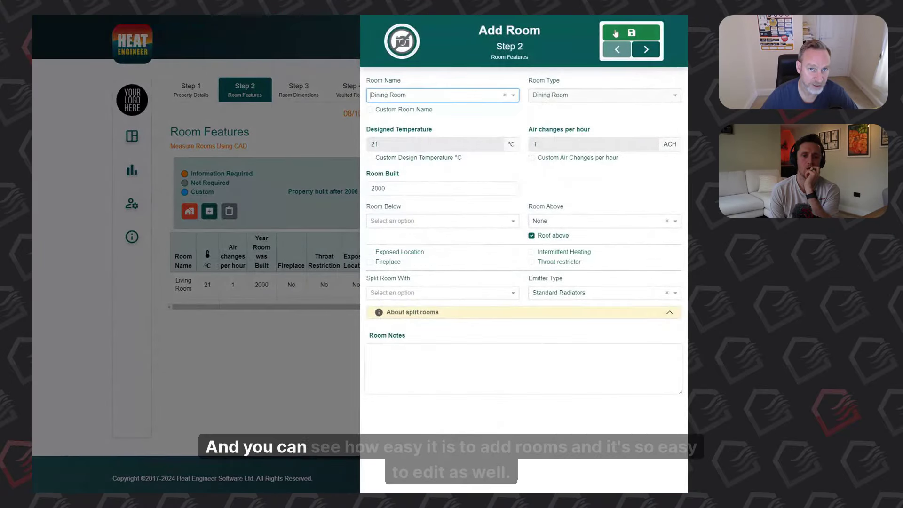
left_click(631, 33)
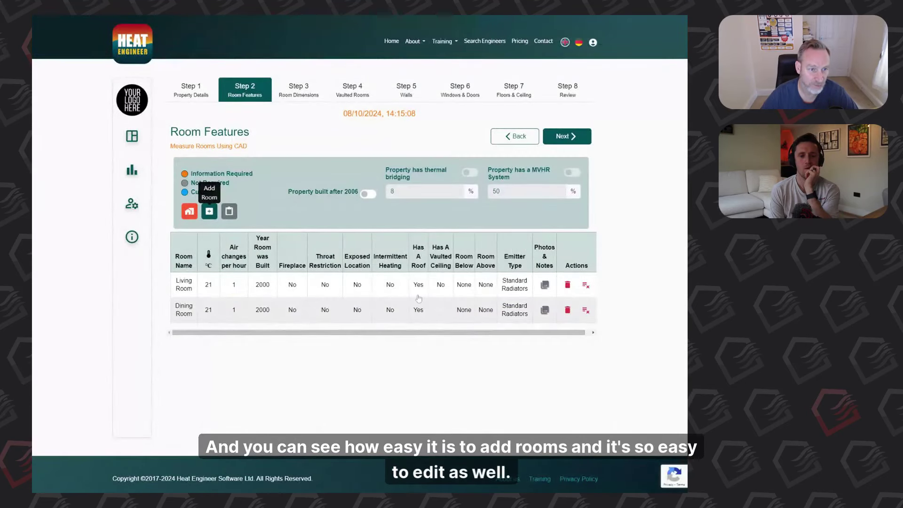
- Set the Living Room's room above to Bedroom 1 and save the room features
left_click(489, 285)
left_click(560, 221)
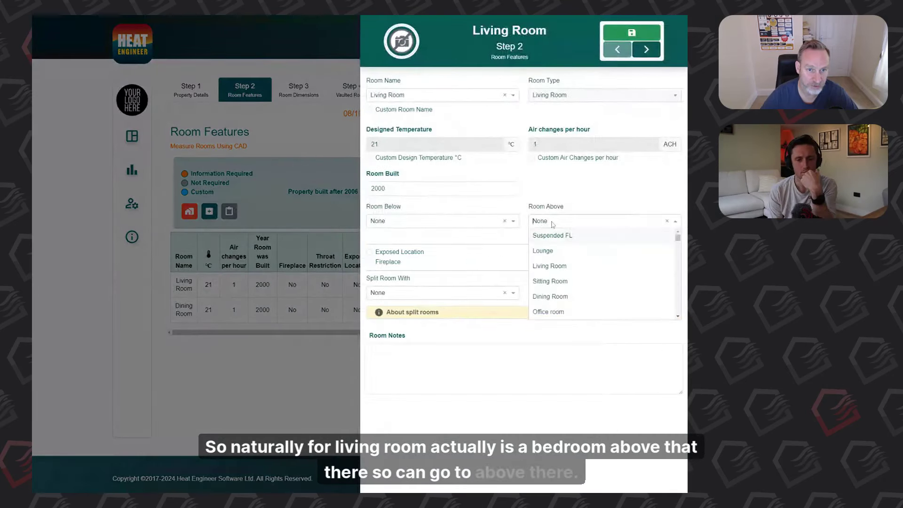
scroll(560, 245, "down", 2)
scroll(562, 232, "down", 2)
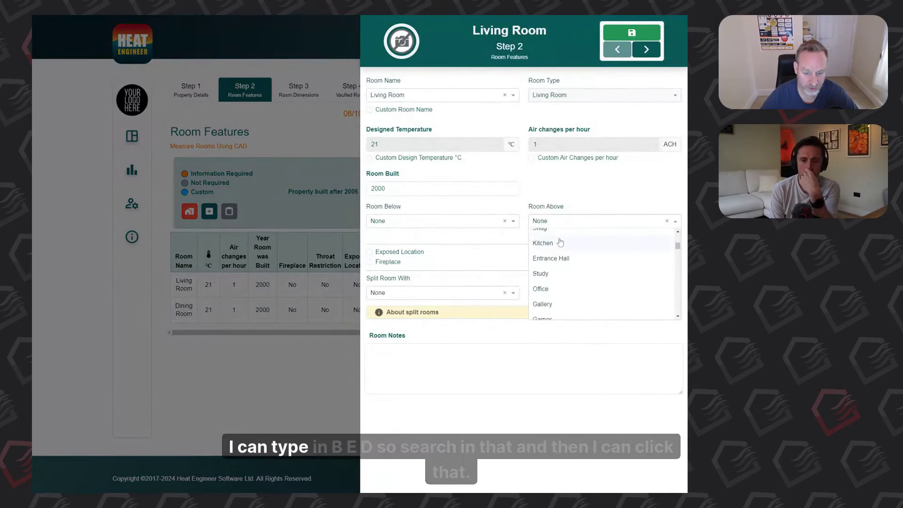
type("bed")
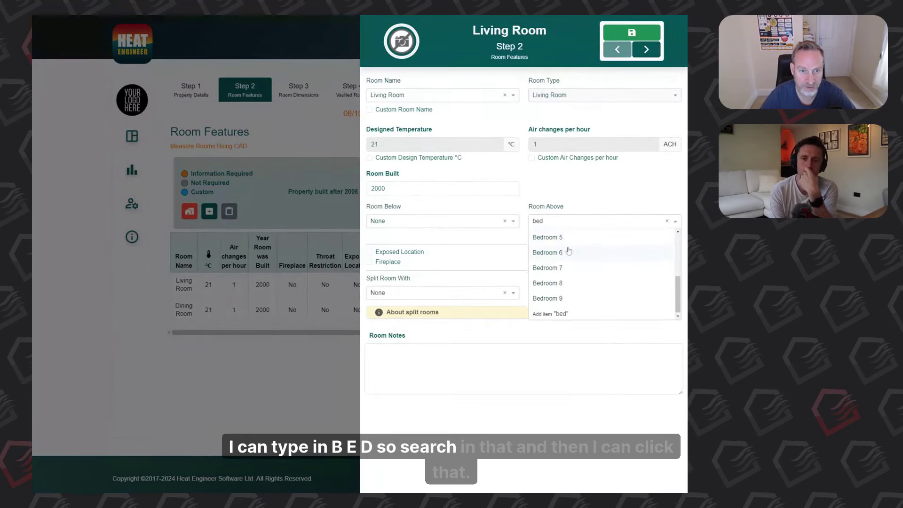
scroll(565, 249, "up", 3)
left_click(570, 261)
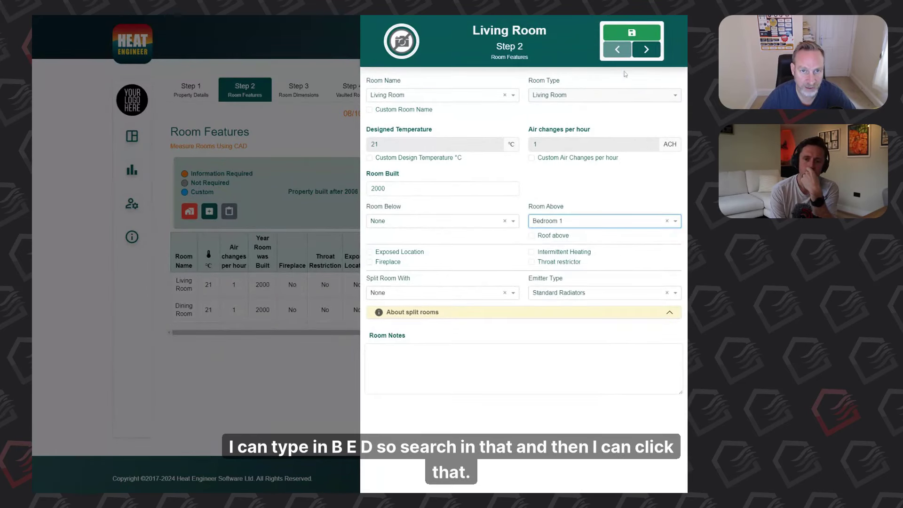
left_click(632, 33)
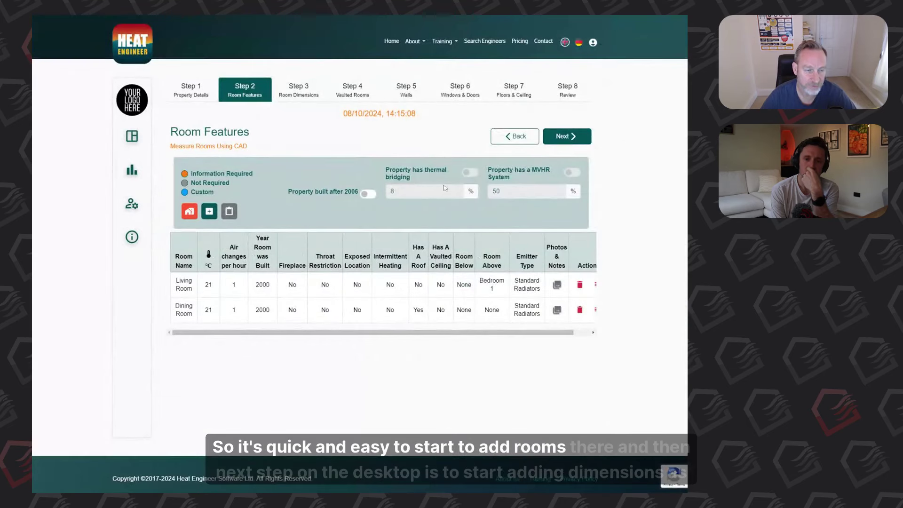
- Enter the Living Room dimensions: floor area 12.2 m², height 2.4 m, external wall Type A 12.5 m, window Type A 1.1 m², and save
left_click(563, 136)
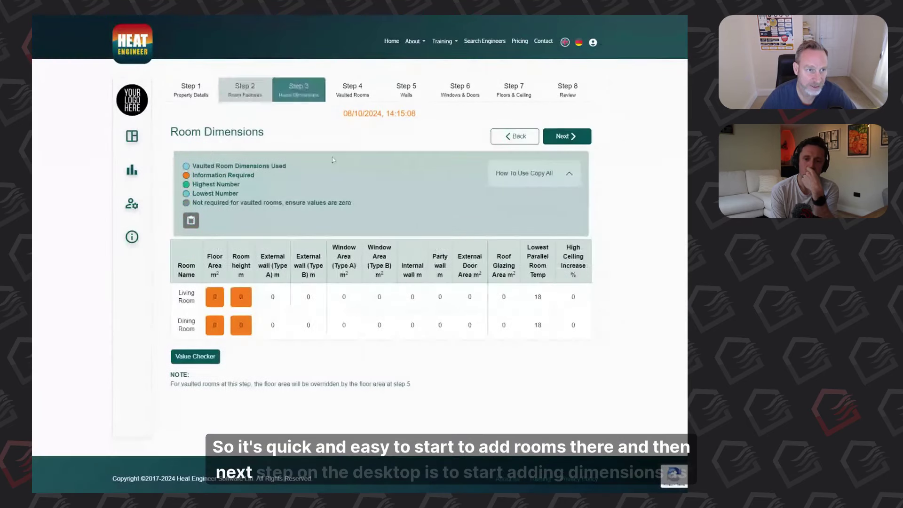
left_click(214, 296)
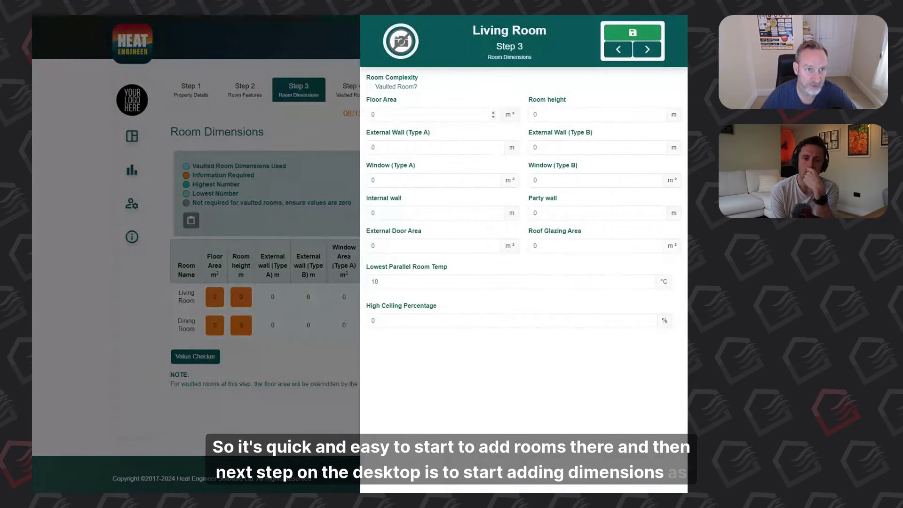
type("12.2")
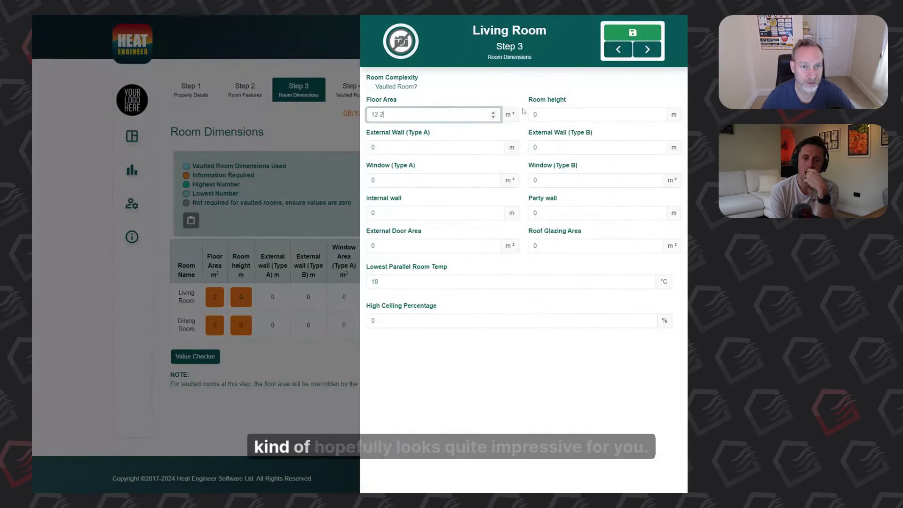
key("Tab")
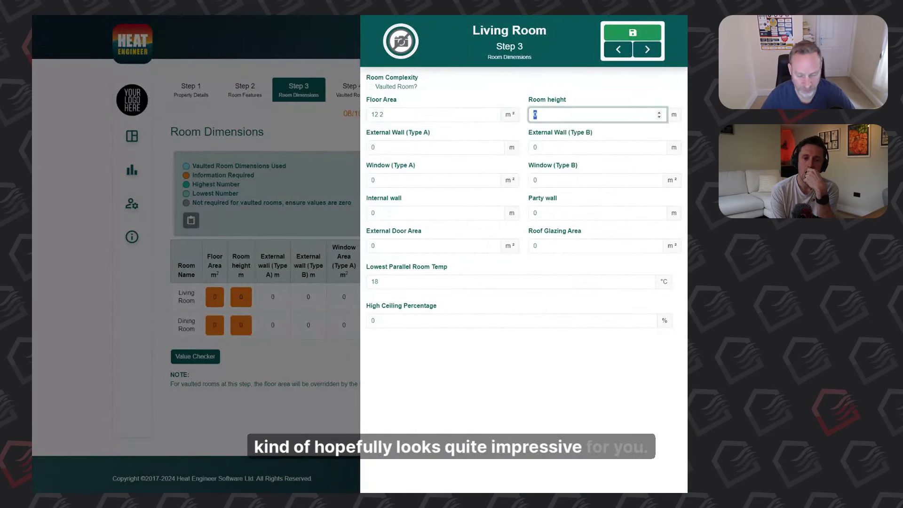
type("2.4")
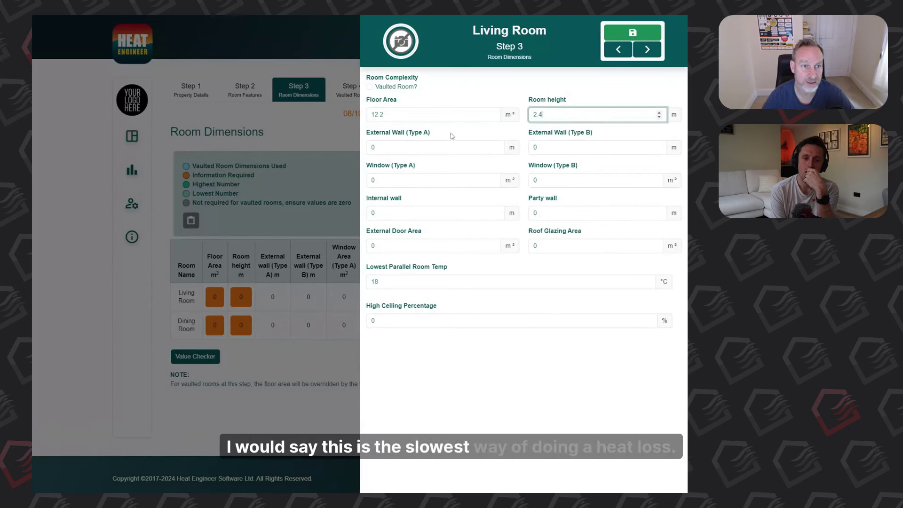
key("Tab")
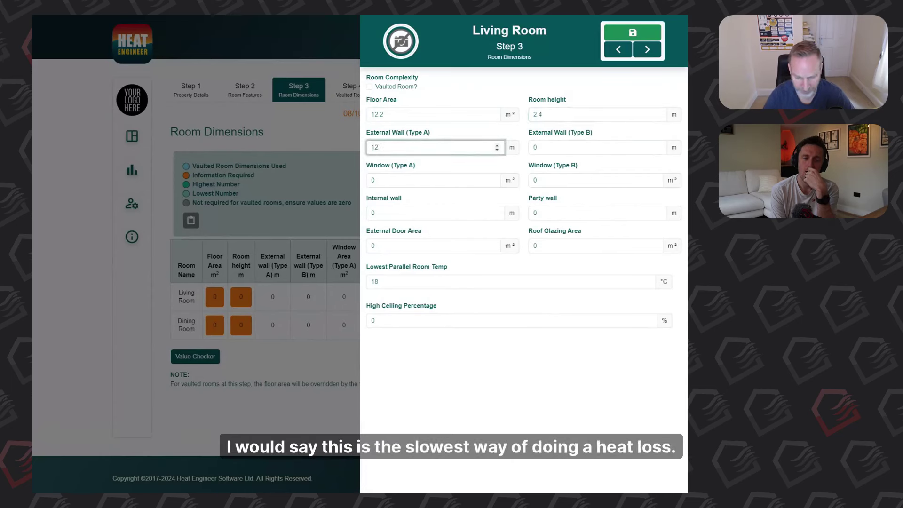
type("12.5")
key("Tab")
type("1")
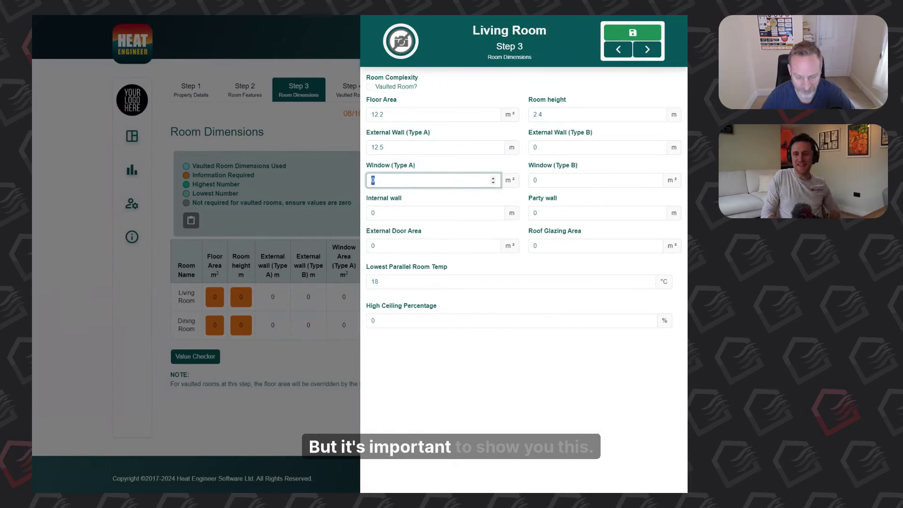
type(".5")
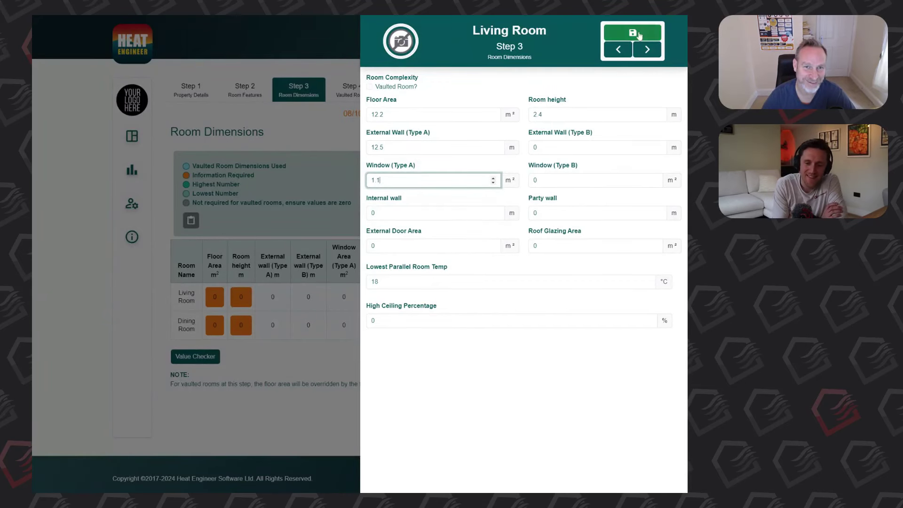
left_click(515, 46)
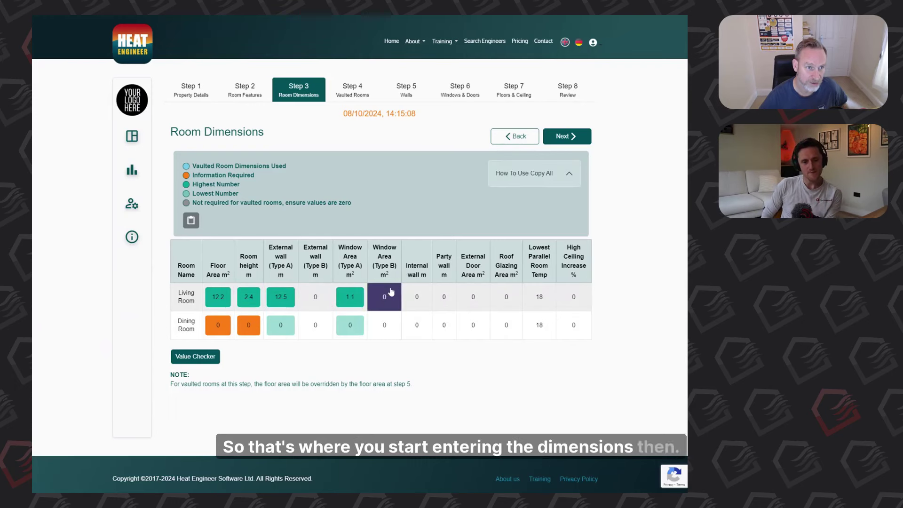
- Look over the survey's Windows & Doors and Vaulted Rooms stages
left_click(463, 91)
left_click(339, 84)
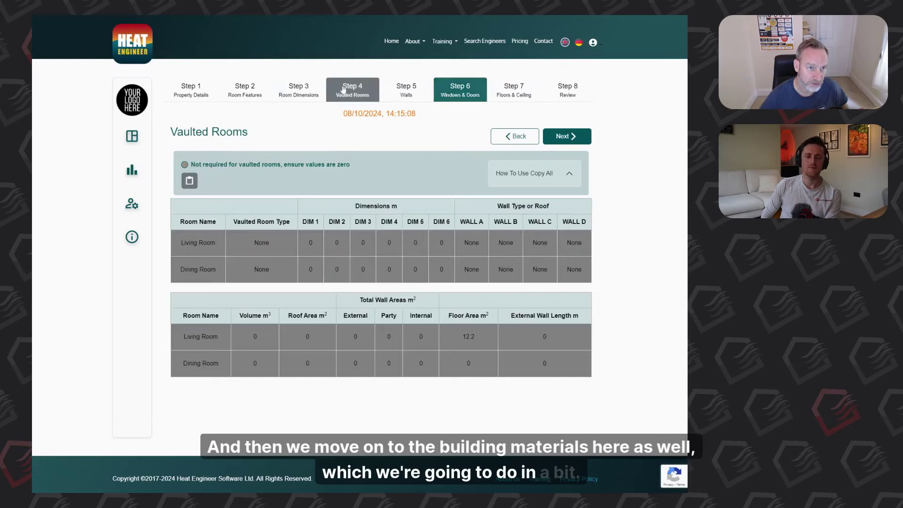
- Reopen the 08/10/2024, 14:15:08 survey from the reports in progress and launch the CAD Measuring Tool from its room features
left_click(132, 137)
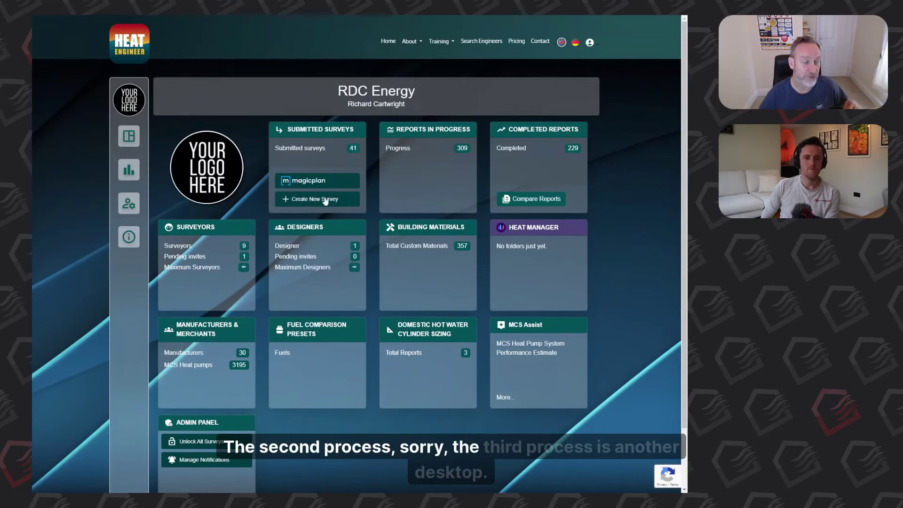
left_click(399, 137)
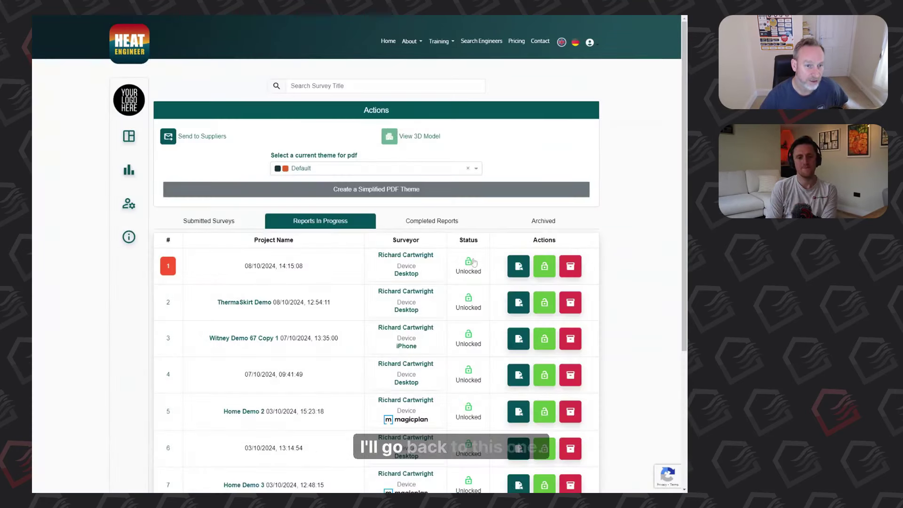
left_click(518, 266)
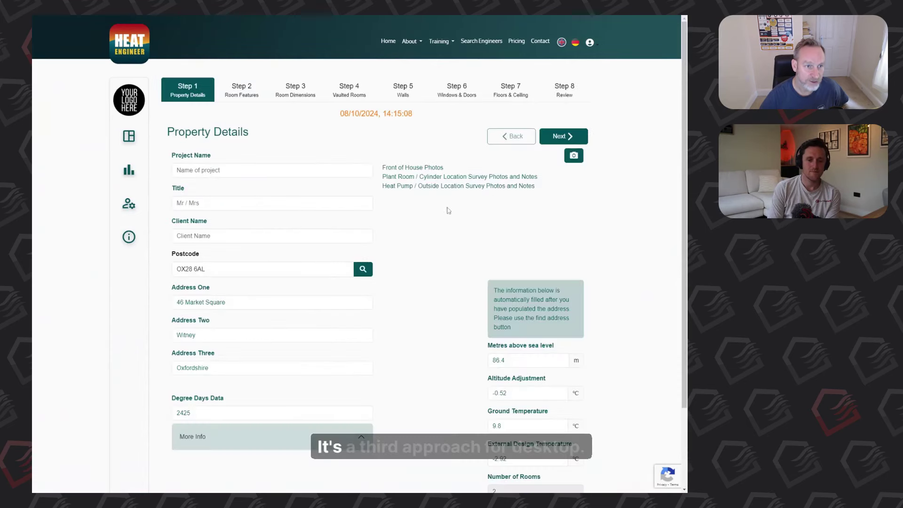
left_click(254, 92)
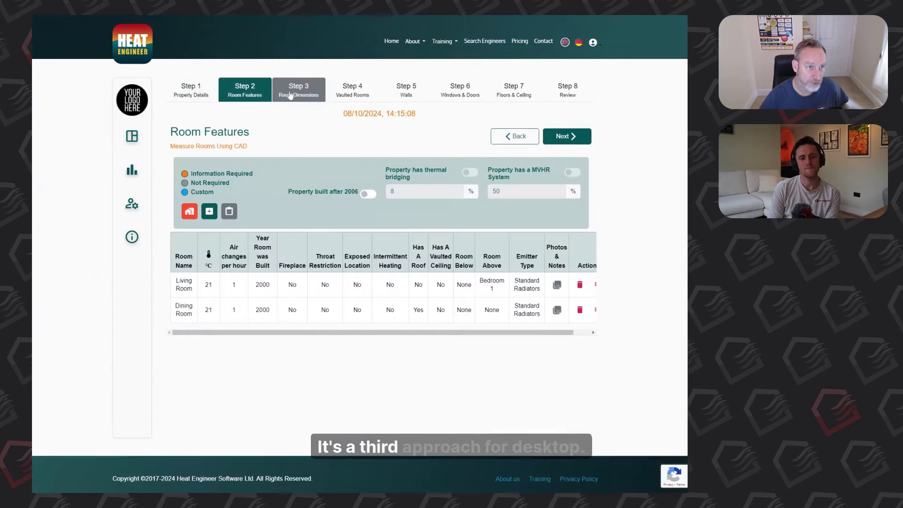
left_click(189, 213)
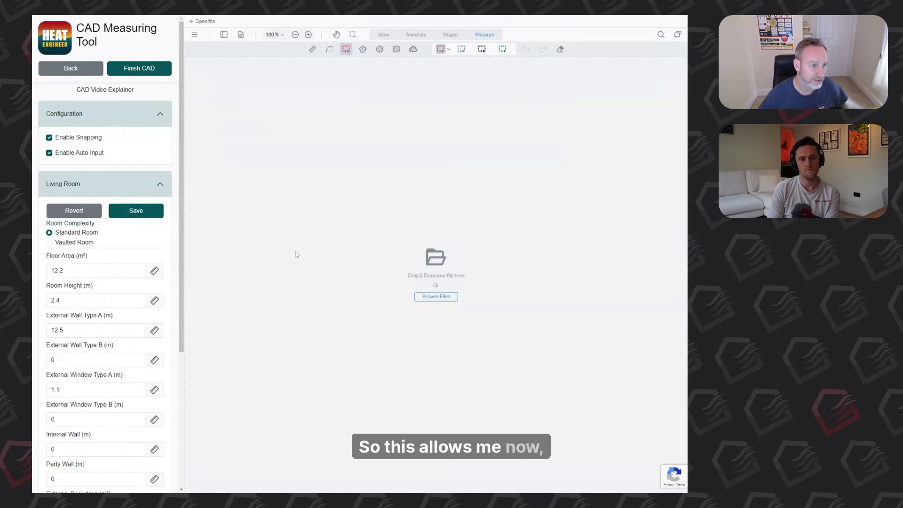
- Add a Sitting Room in the CAD Measuring Tool and expand its dimension fields
left_click(143, 185)
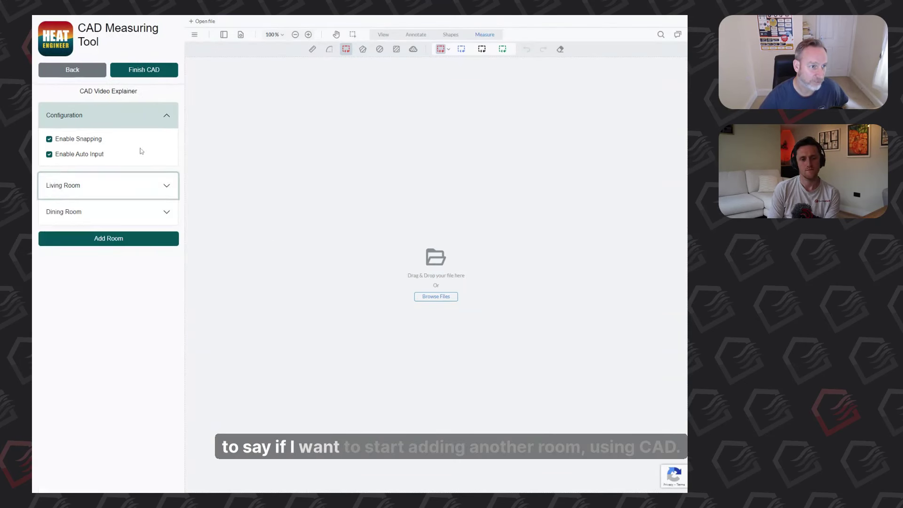
left_click(134, 242)
left_click(98, 113)
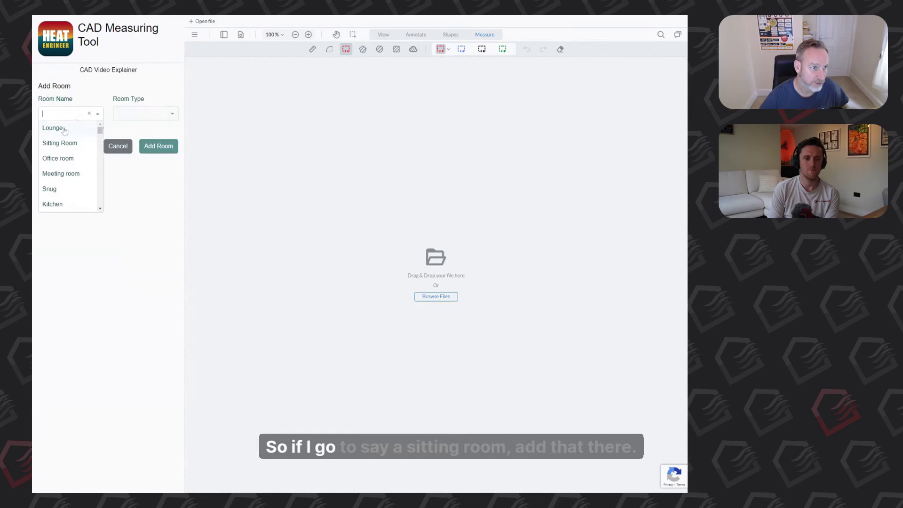
left_click(60, 143)
left_click(159, 147)
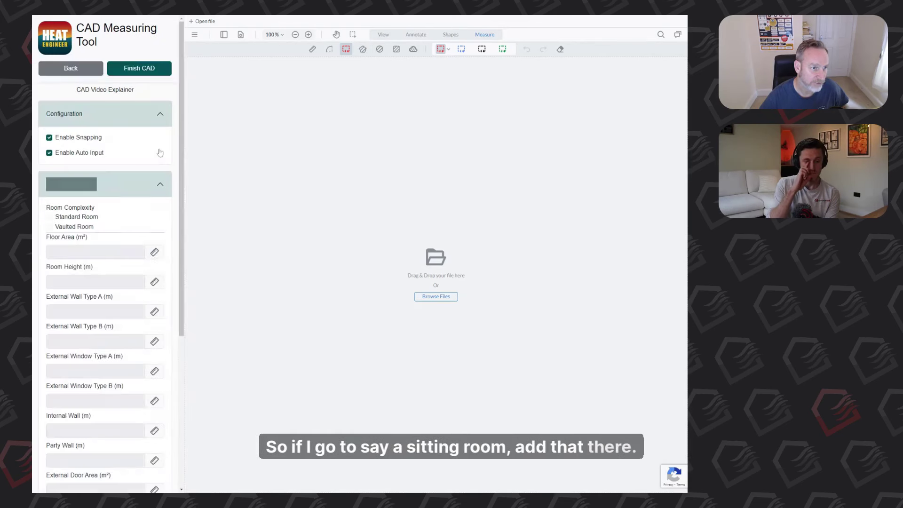
left_click(118, 234)
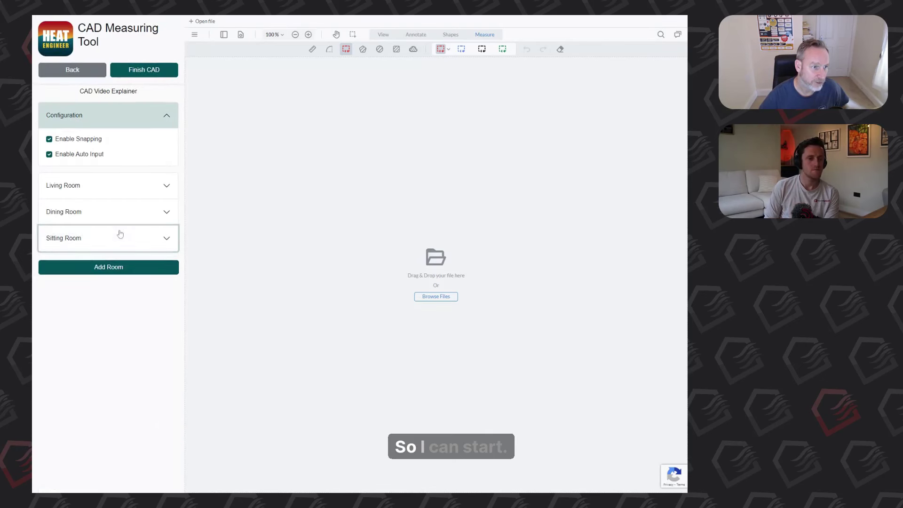
left_click(119, 233)
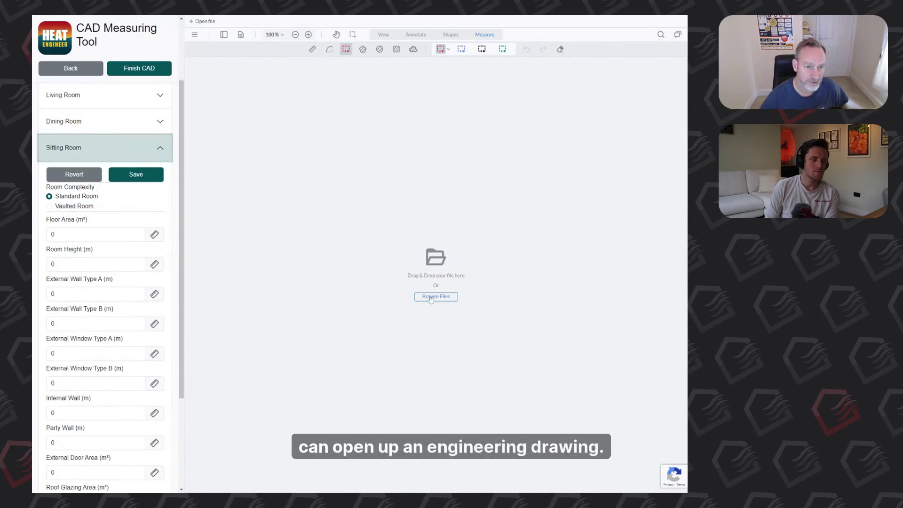
- Open the DiscreteHeat floor plan drawing for measuring and check its available scales
left_click(428, 301)
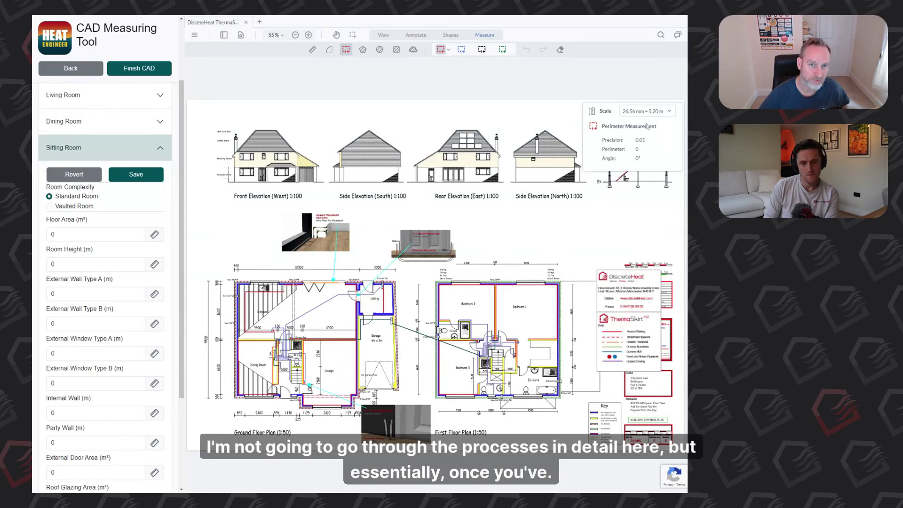
left_click(669, 113)
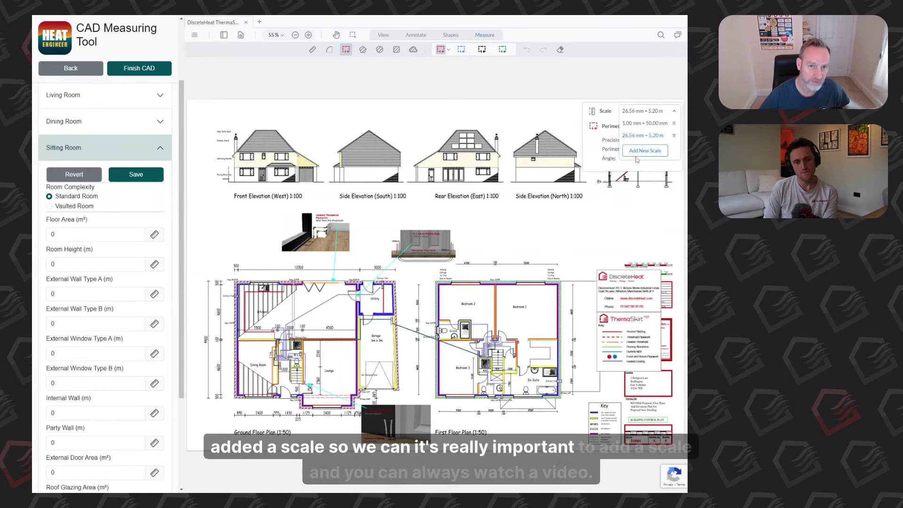
left_click(588, 131)
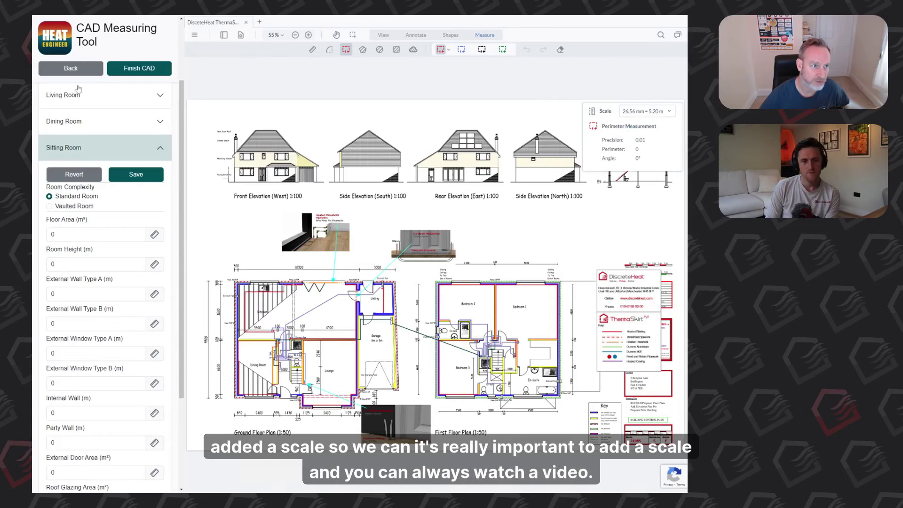
- Measure the Sitting Room's floor area by outlining Bedroom 1 on the First Floor Plan
scroll(80, 87, "up", 1)
scroll(90, 90, "up", 3)
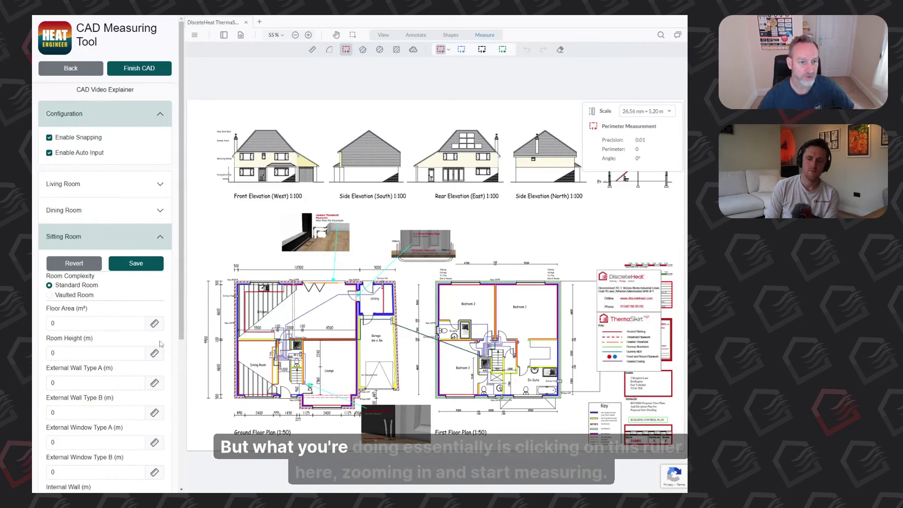
scroll(158, 330, "down", 1)
left_click(154, 299)
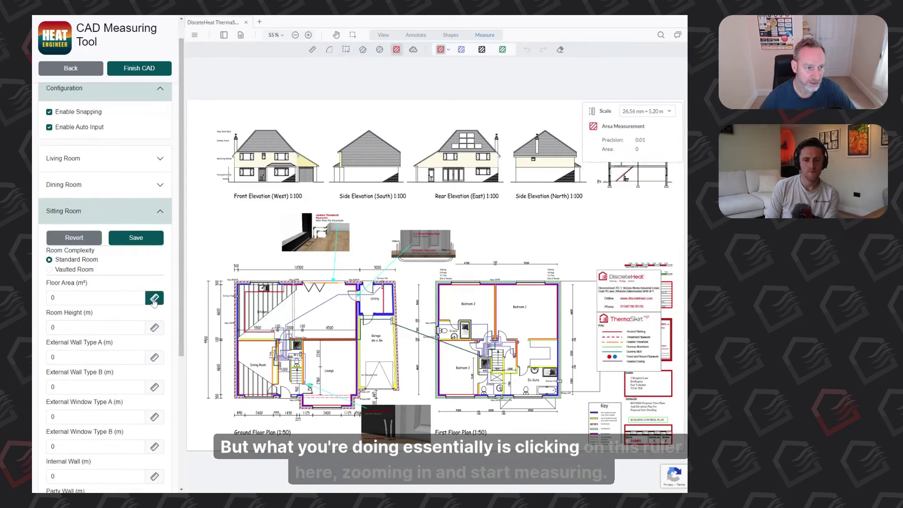
scroll(521, 322, "up", 5)
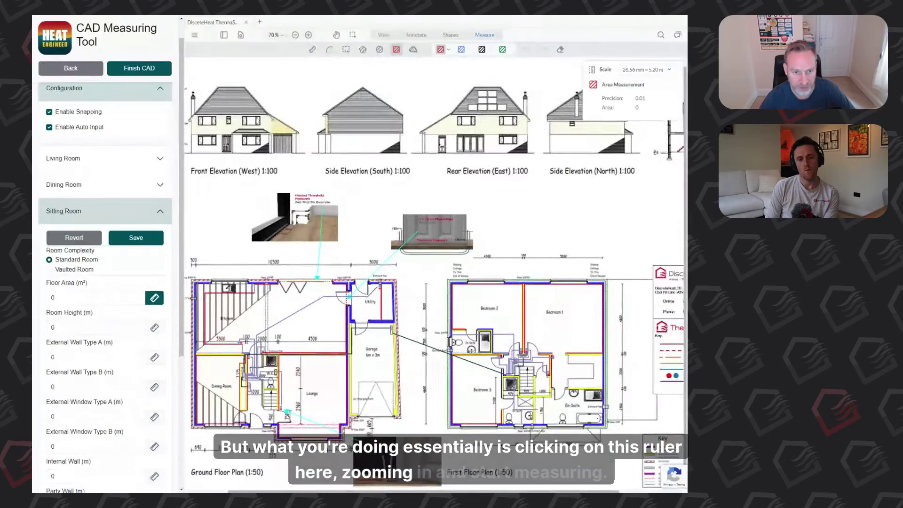
scroll(435, 301, "up", 1)
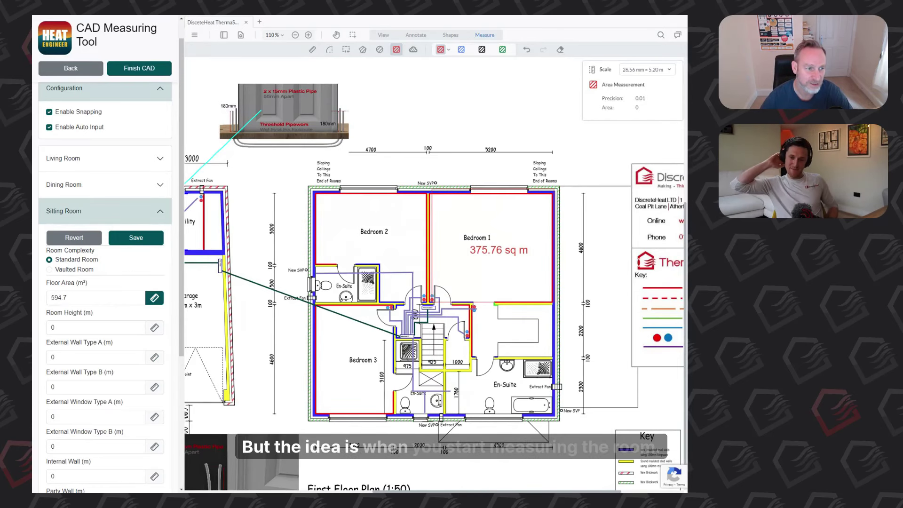
- Review the Sitting Room's floor area and the drawing's scale options, keeping the scale 26.56 mm = 5.20 m
double_click(59, 297)
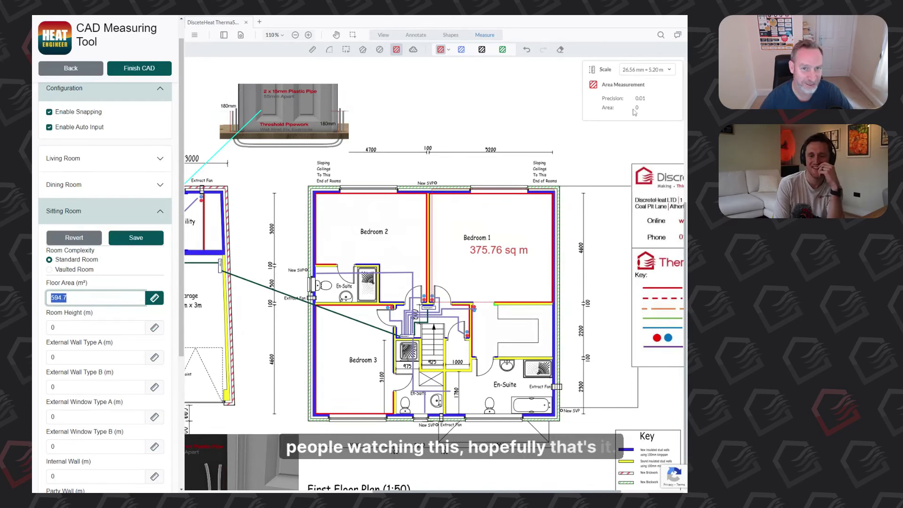
left_click(646, 69)
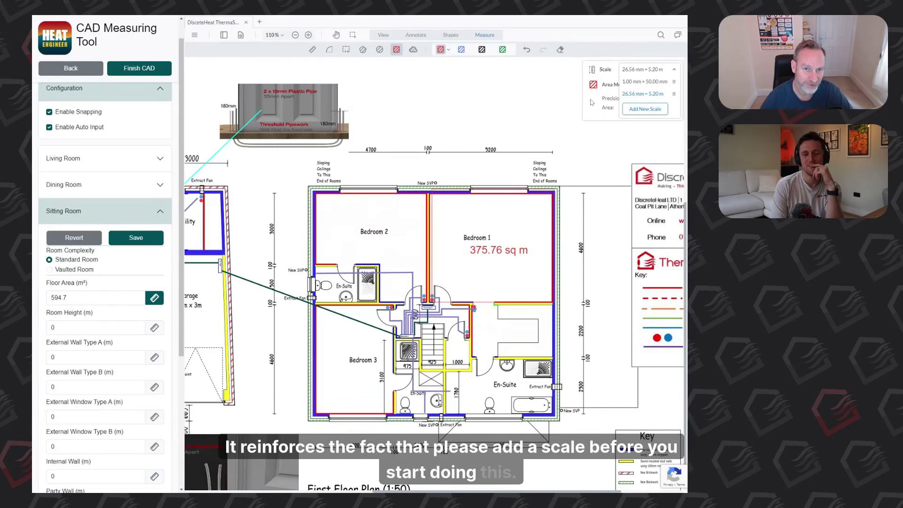
left_click(643, 94)
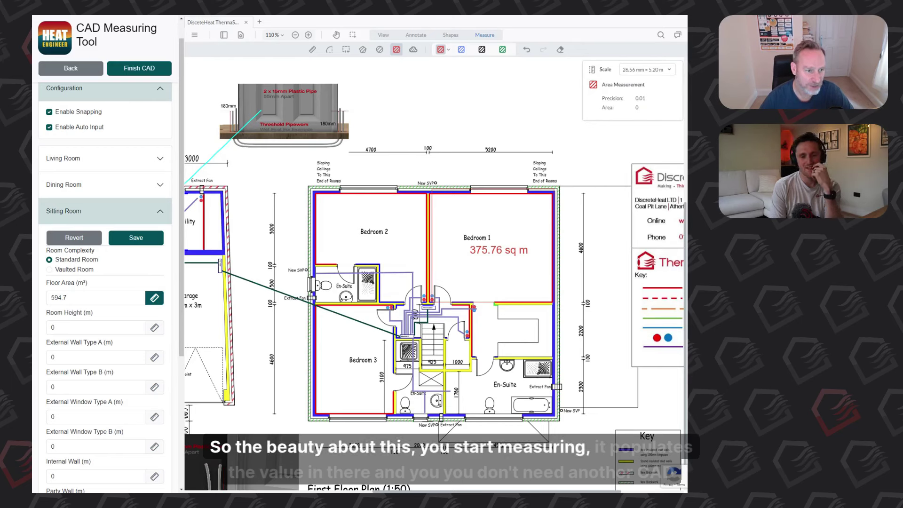
- Clear the Sitting Room's floor area and look through its remaining dimension fields
left_click(52, 298)
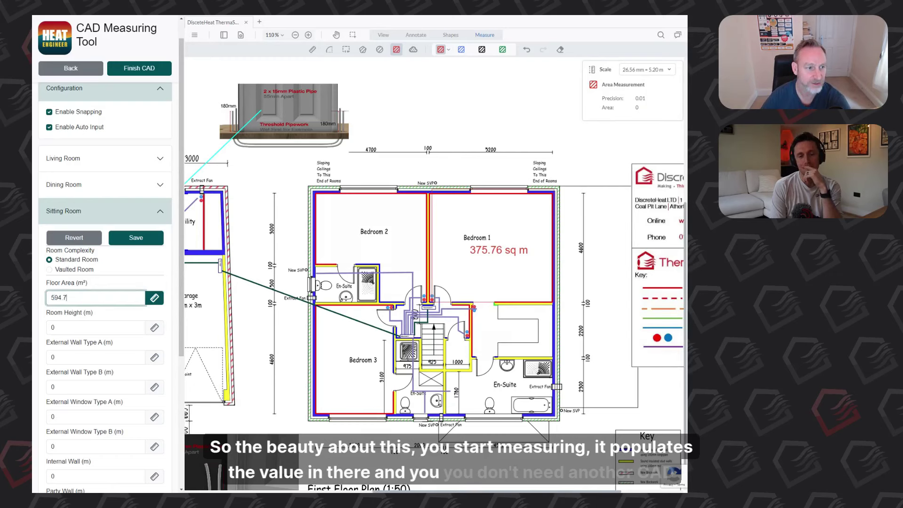
key("BackSpace")
left_click(154, 298)
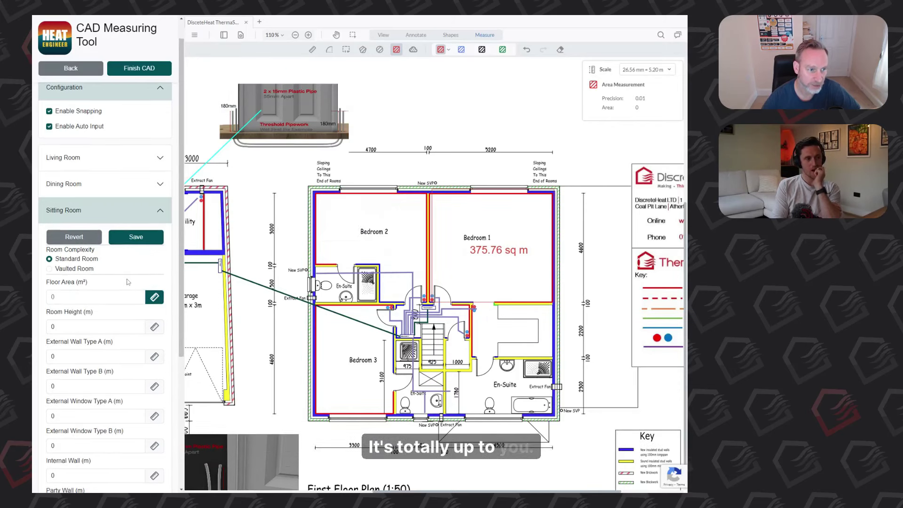
scroll(128, 281, "down", 3)
scroll(129, 282, "up", 5)
scroll(128, 281, "down", 4)
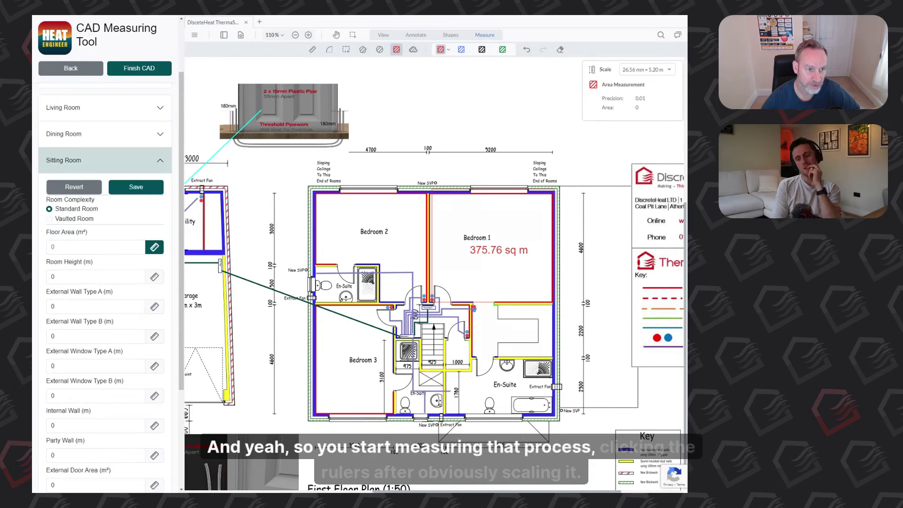
scroll(148, 263, "up", 2)
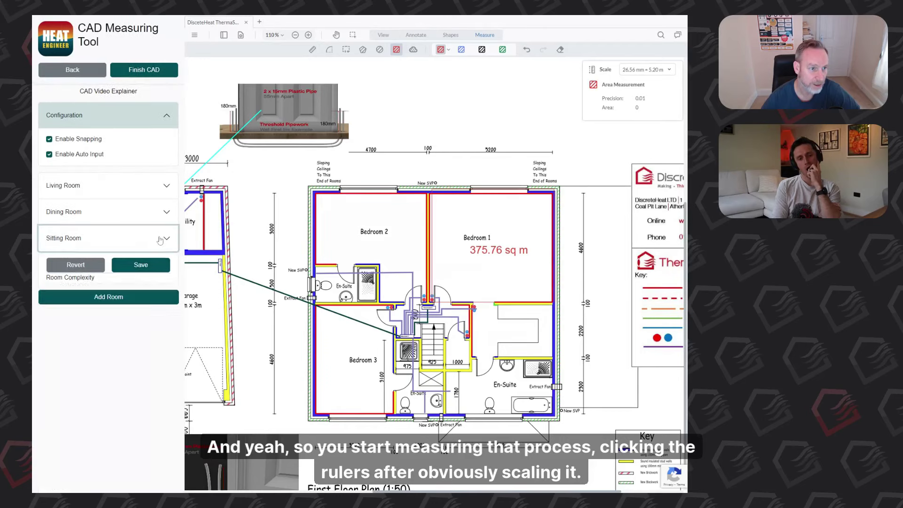
- Finish the CAD measuring session and check the rooms' values in the Room Dimensions step
left_click(160, 238)
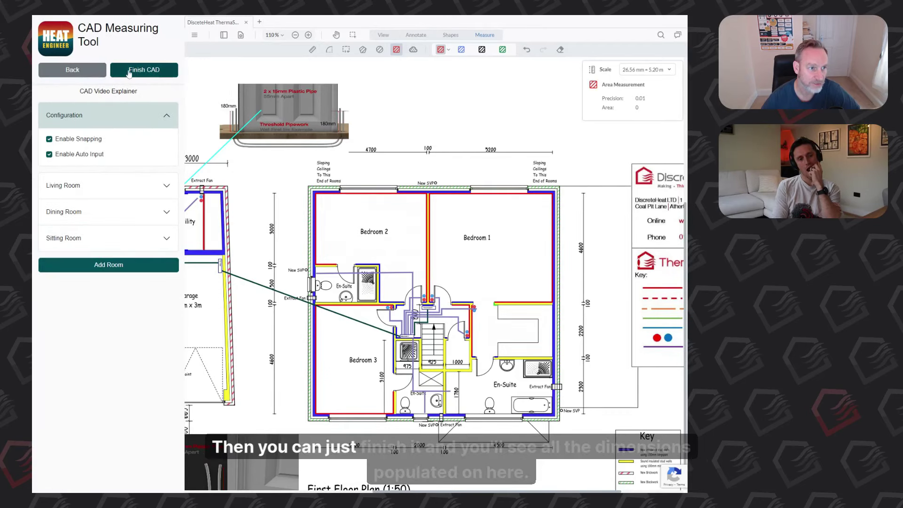
left_click(129, 72)
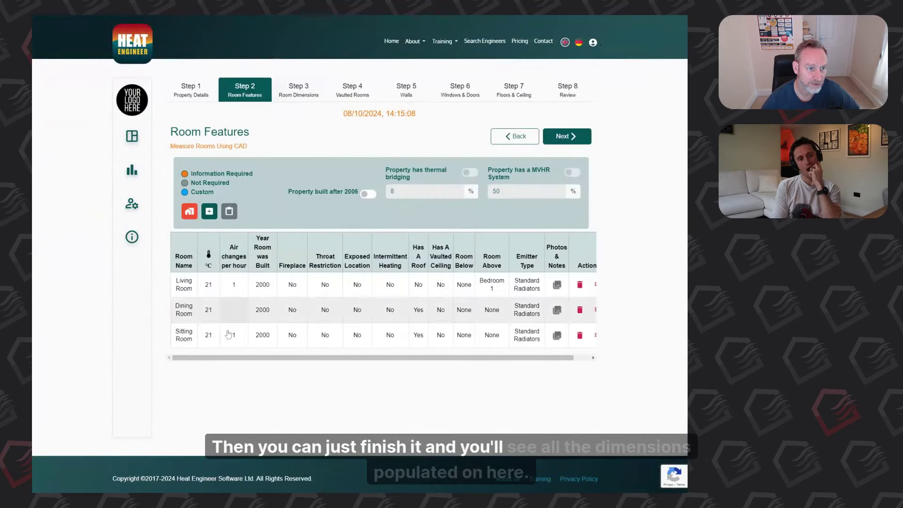
left_click(298, 89)
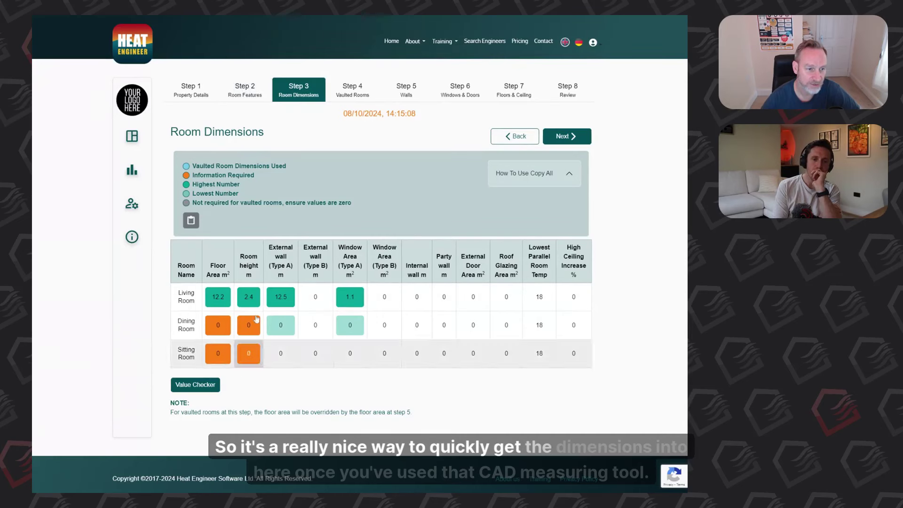
left_click(257, 86)
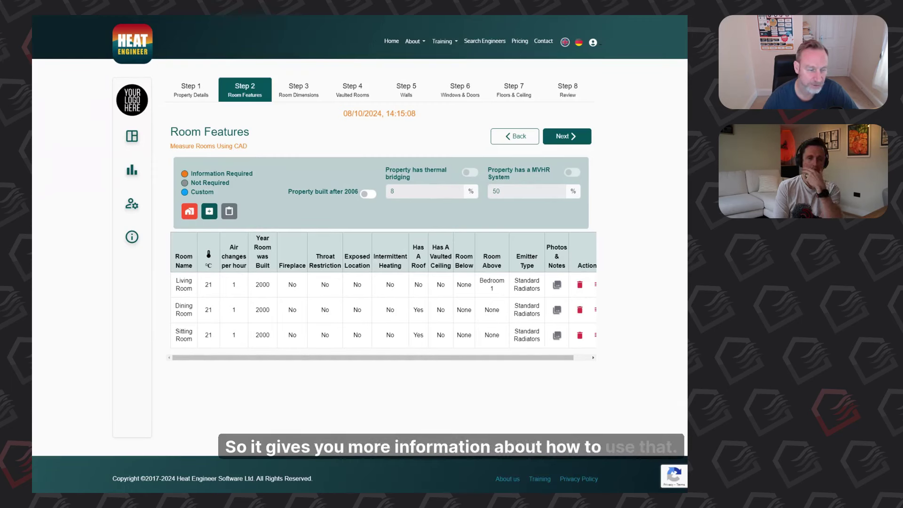
- Open the Magicplan plans from the dashboard and inspect a scanned ground floor in 3D
left_click(135, 138)
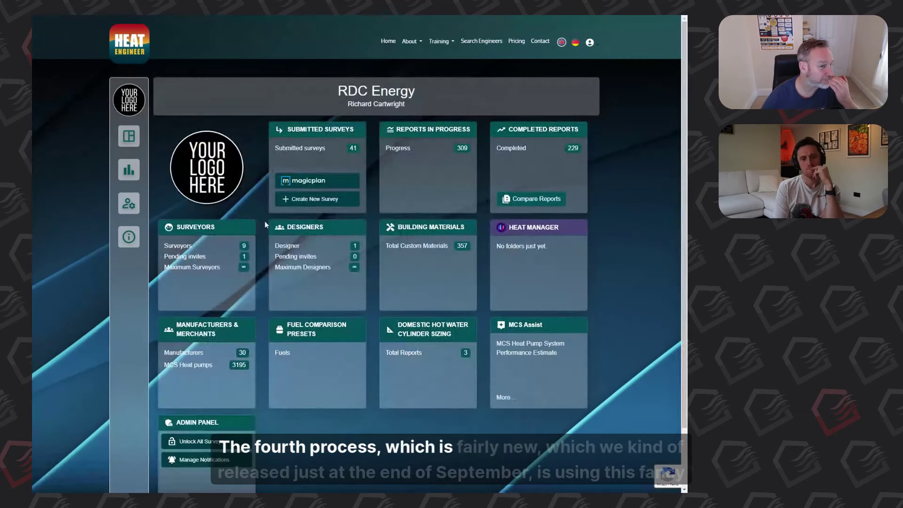
left_click(315, 183)
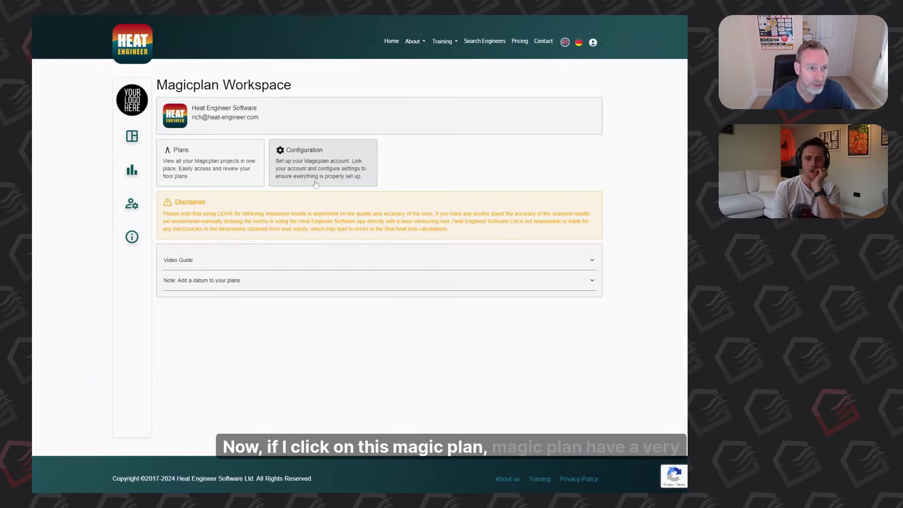
left_click(207, 165)
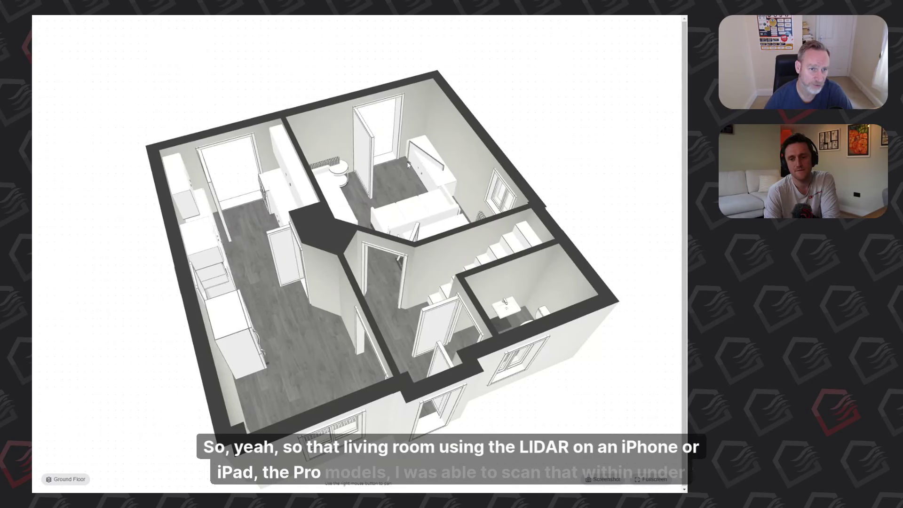
left_click_drag(400, 162, 401, 169)
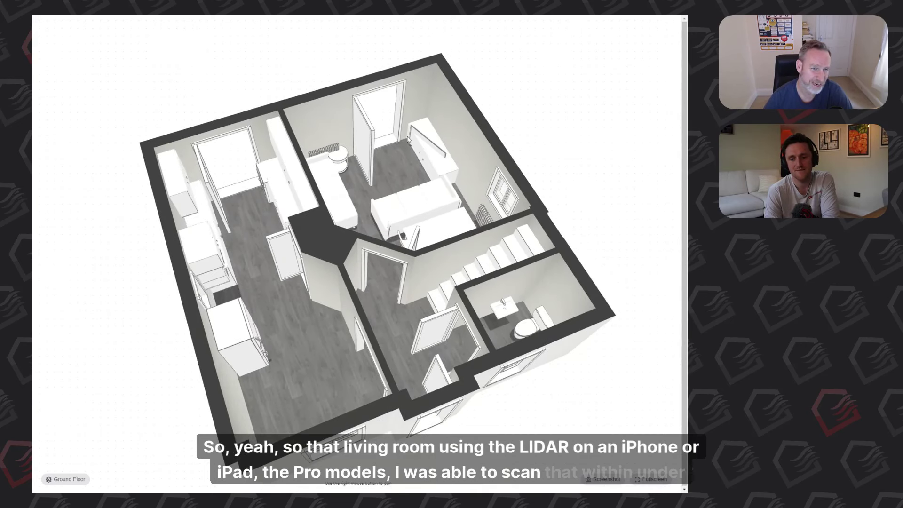
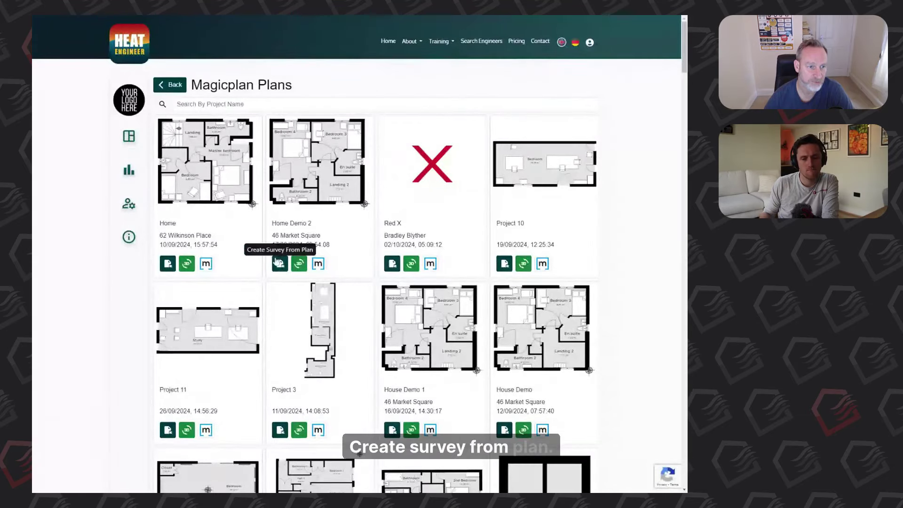
- Create a survey from the Home Demo 2 plan and confirm the property address through the postcode lookup
left_click(282, 261)
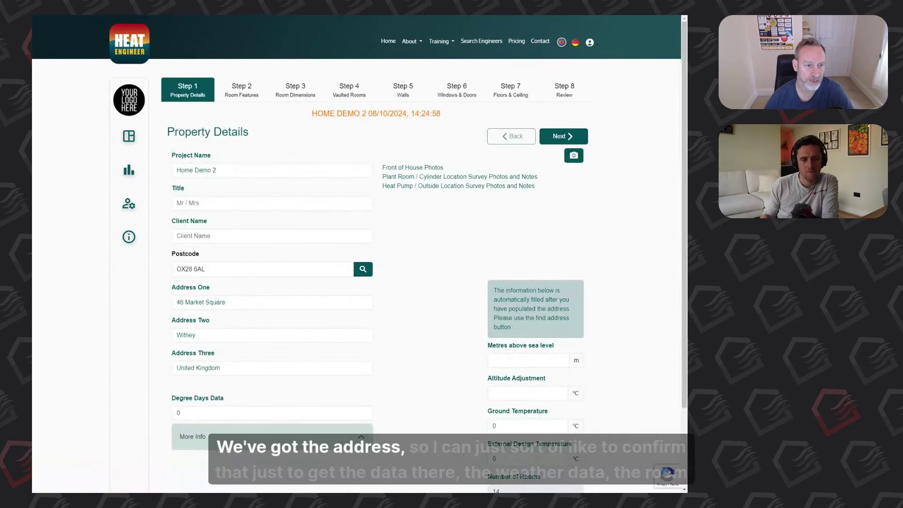
left_click(362, 270)
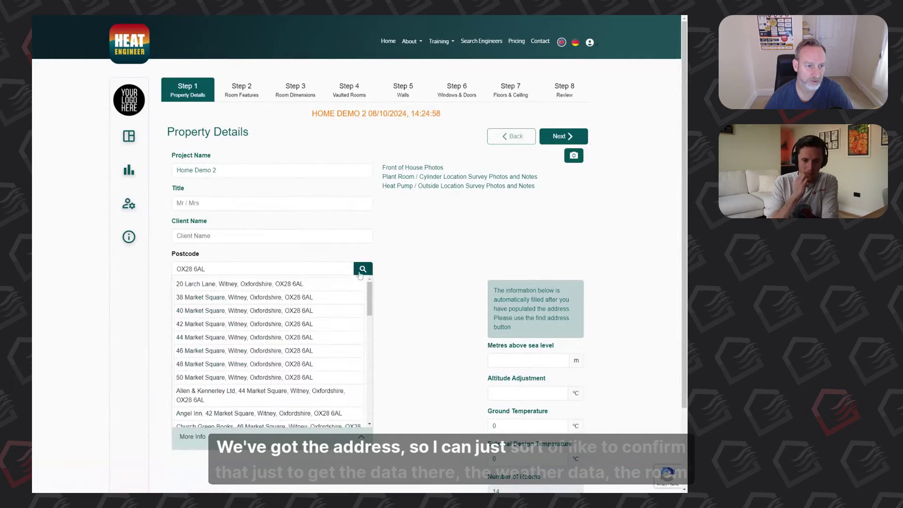
left_click(220, 351)
scroll(220, 354, "down", 2)
scroll(220, 354, "up", 2)
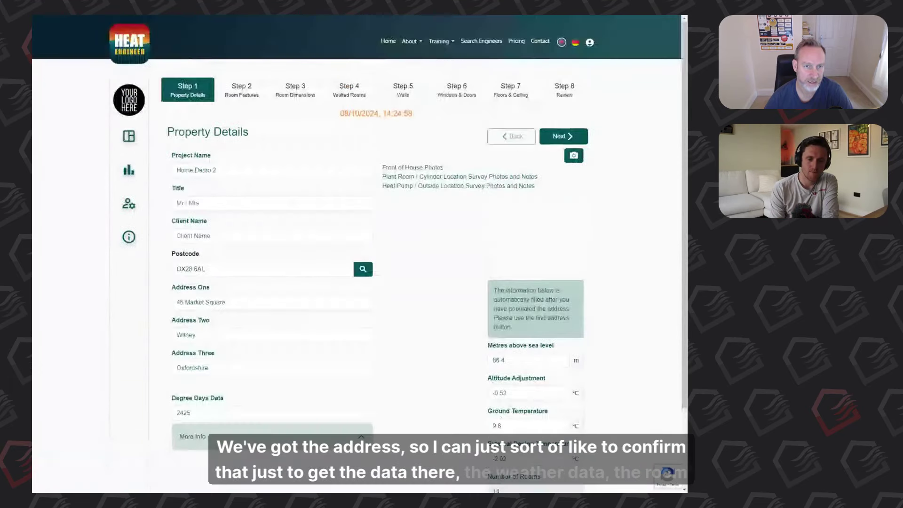
- Examine the Room Features of the Home Demo 2 survey, including the excluded rooms and the rooms above and below
left_click(558, 137)
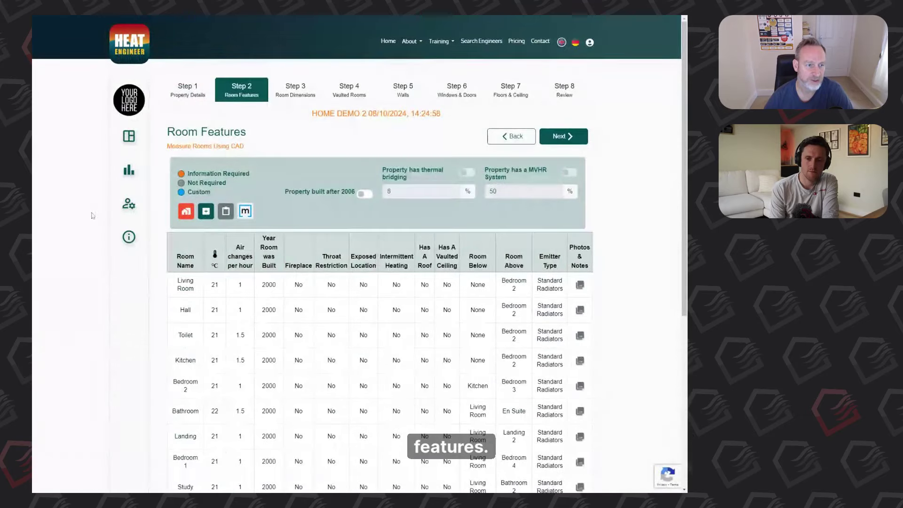
scroll(83, 273, "down", 1)
scroll(83, 272, "down", 1)
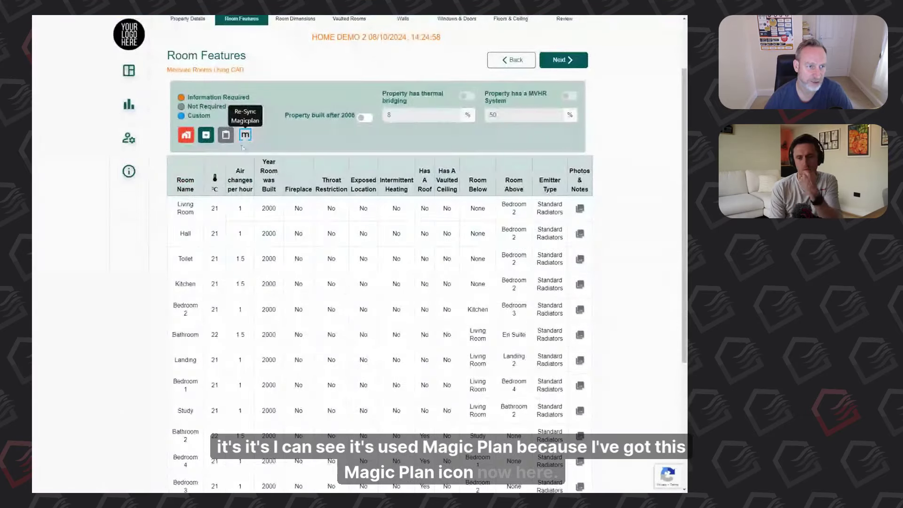
scroll(123, 258, "down", 2)
scroll(123, 259, "down", 1)
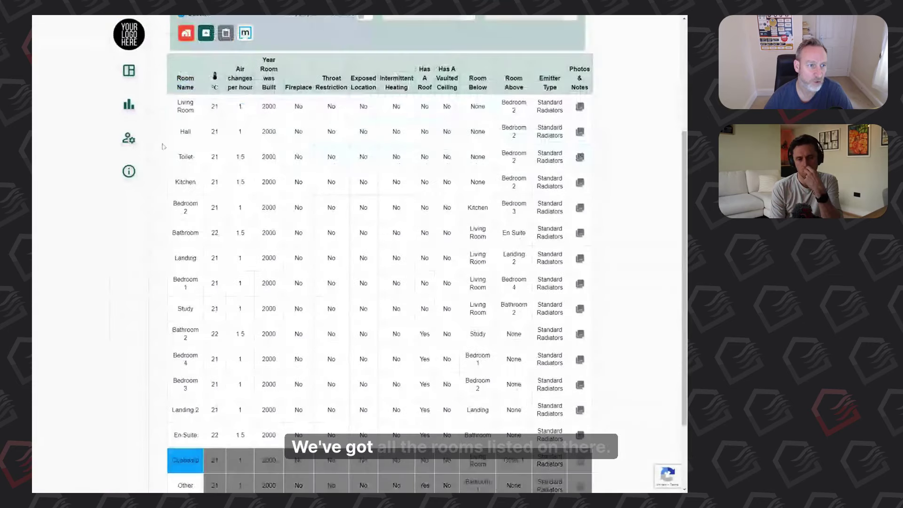
scroll(193, 373, "down", 2)
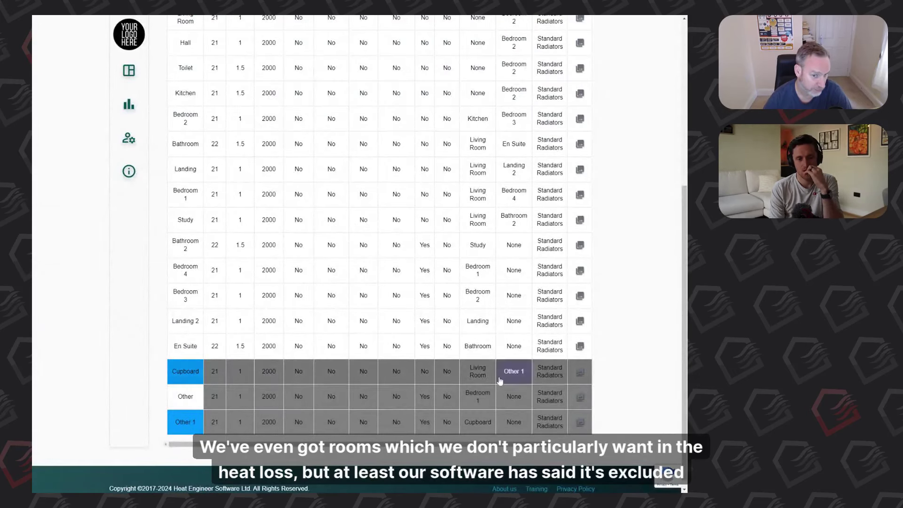
scroll(470, 400, "up", 5)
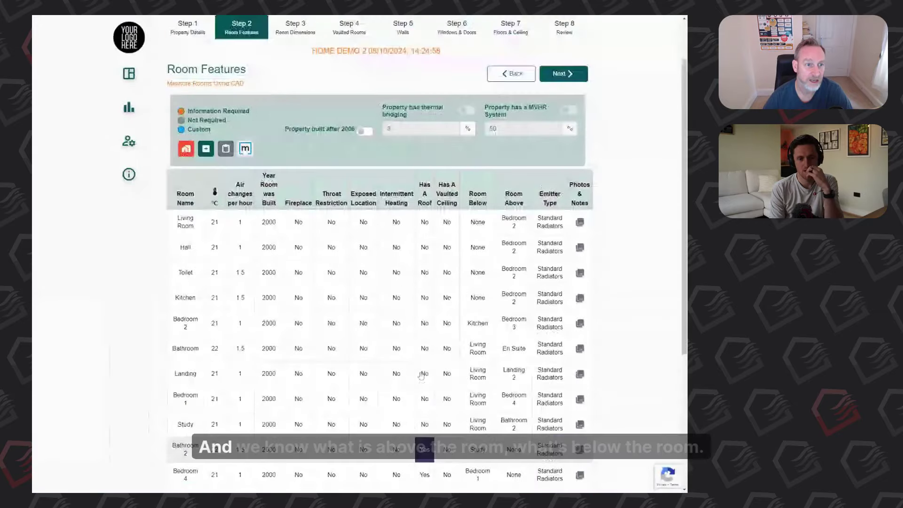
scroll(494, 282, "up", 3)
scroll(493, 264, "down", 3)
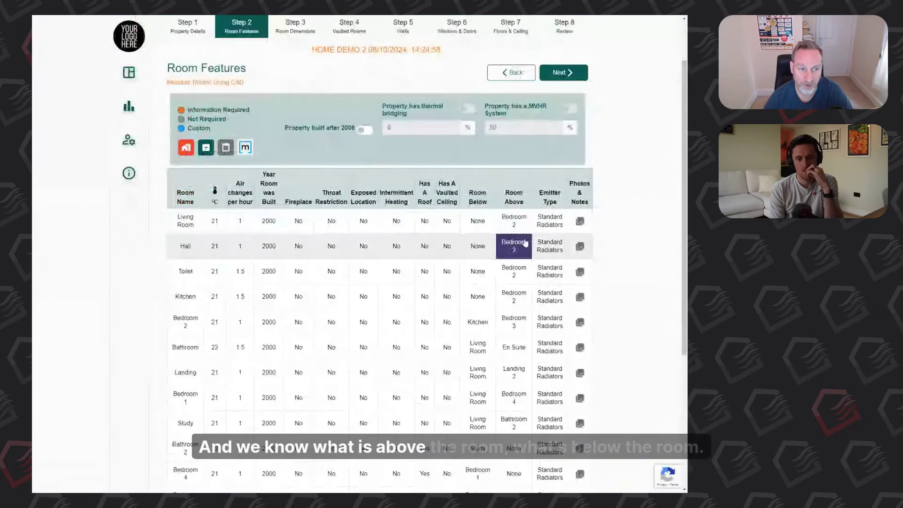
scroll(452, 329, "down", 1)
scroll(440, 320, "up", 2)
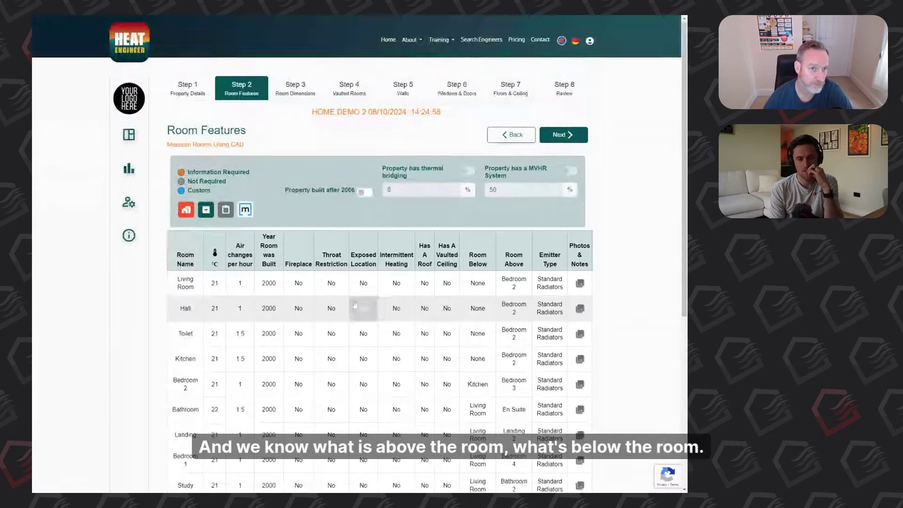
- Examine the imported Room Dimensions for all rooms of the Home Demo 2 survey
left_click(290, 92)
scroll(94, 269, "down", 2)
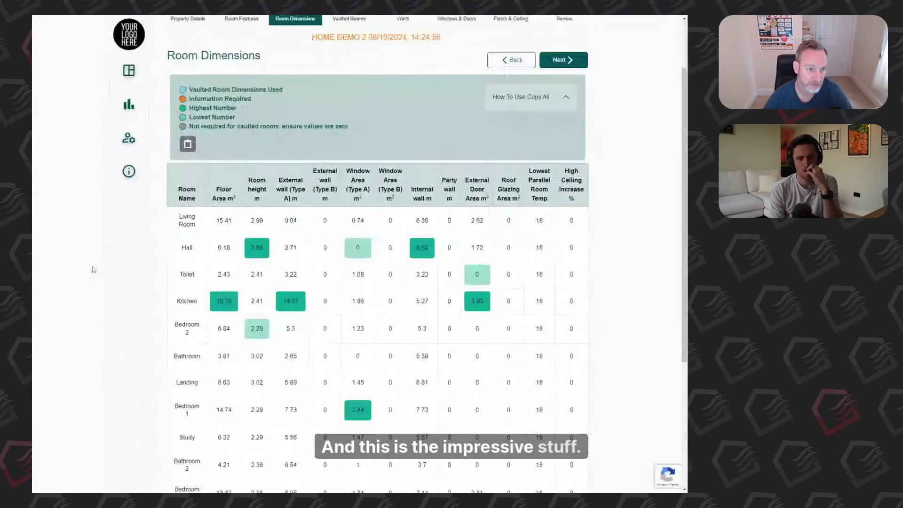
scroll(93, 269, "down", 4)
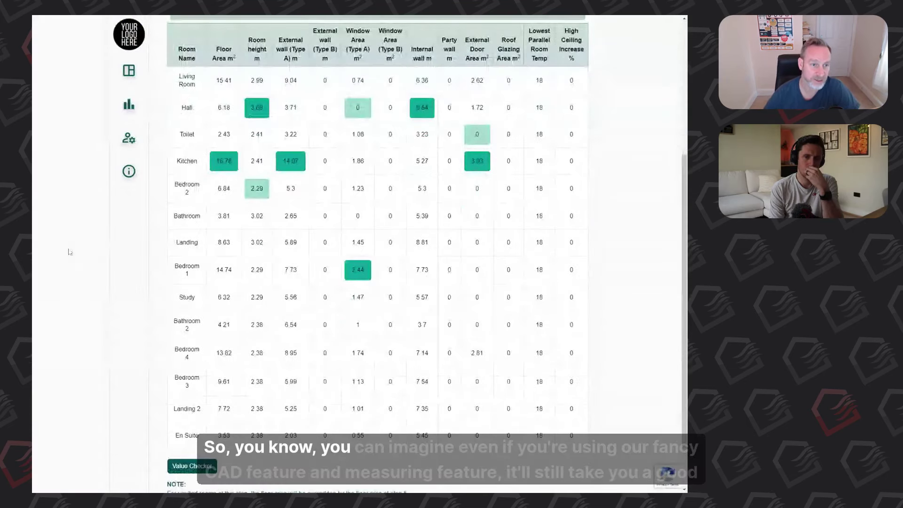
scroll(71, 252, "up", 1)
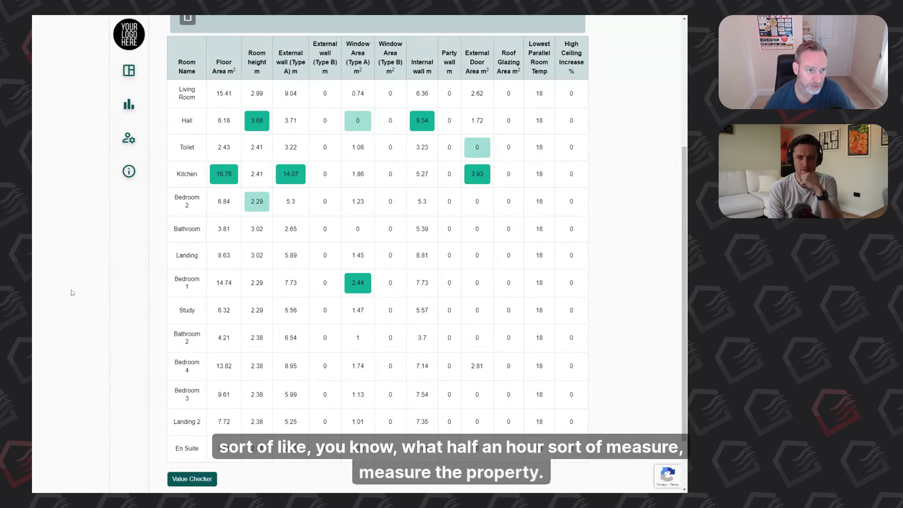
scroll(74, 294, "up", 1)
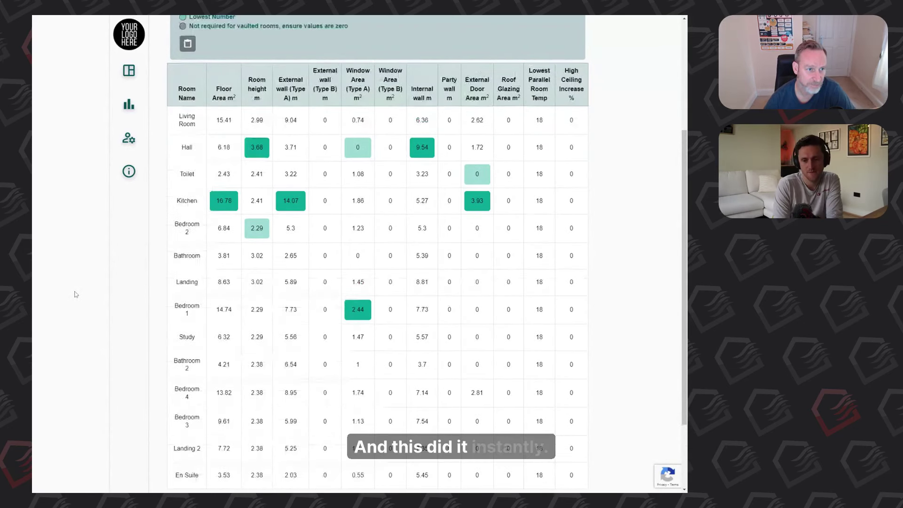
scroll(74, 294, "up", 1)
scroll(73, 294, "down", 1)
scroll(90, 305, "up", 1)
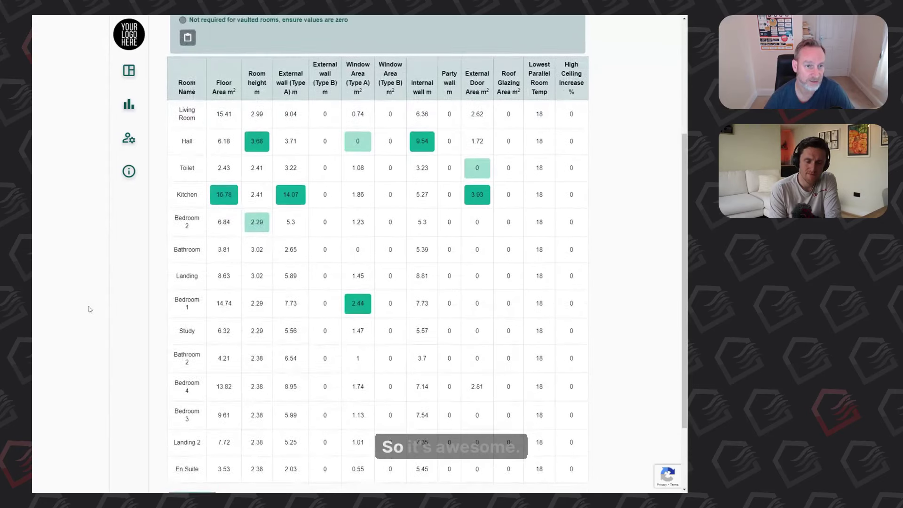
scroll(90, 309, "up", 5)
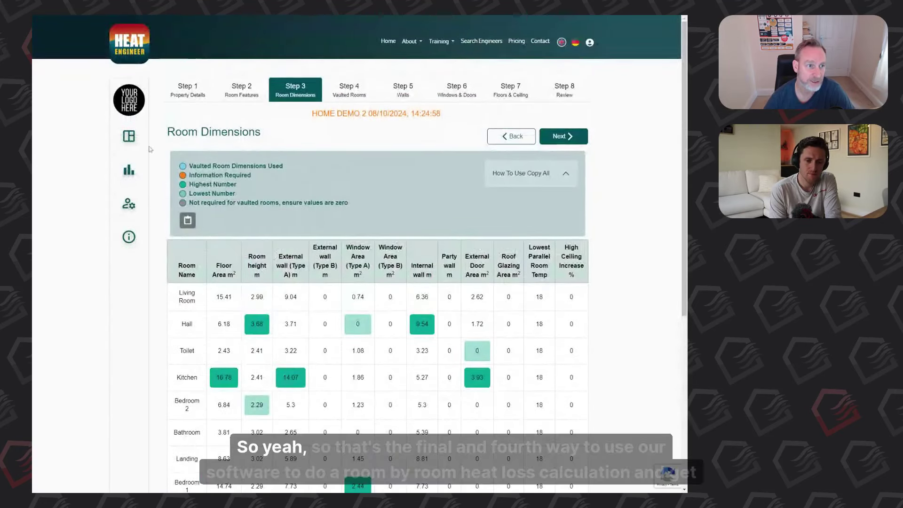
- Open the ThermaSkirt Demo report from the reports in progress and check its address and external design temperature
left_click(132, 141)
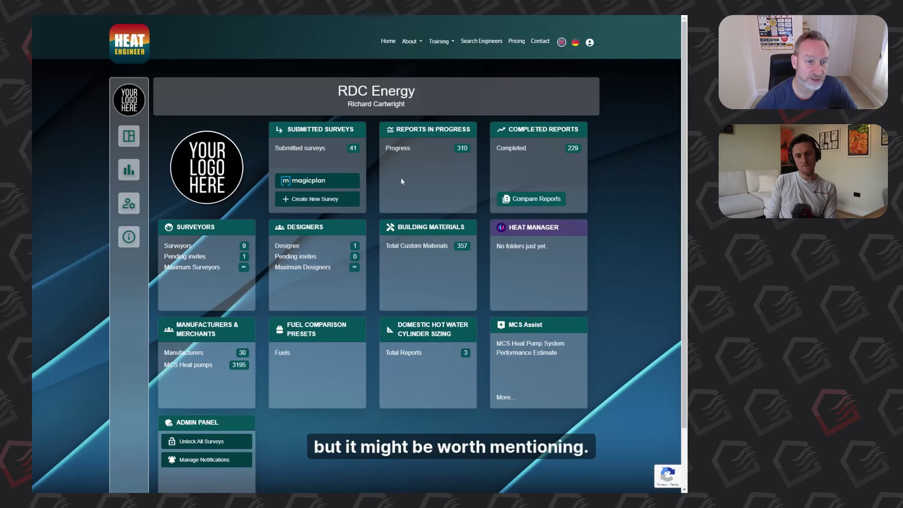
left_click(411, 133)
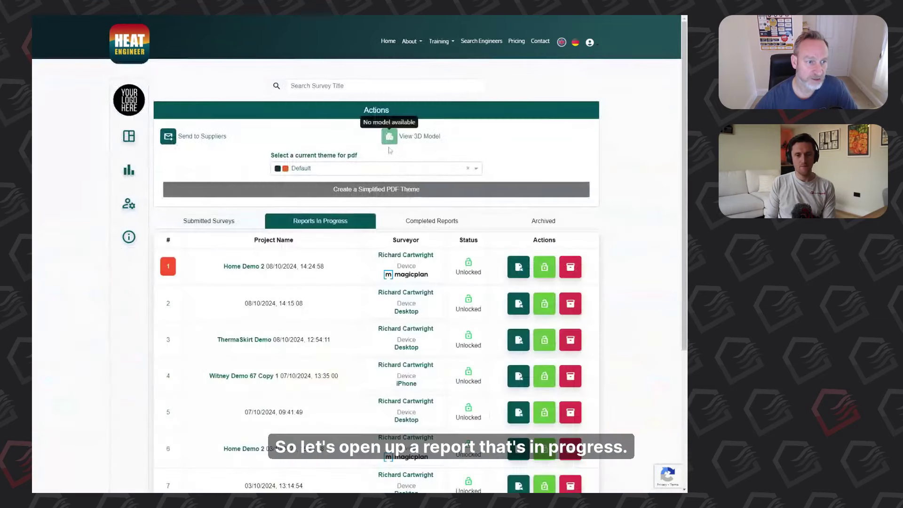
scroll(299, 287, "down", 1)
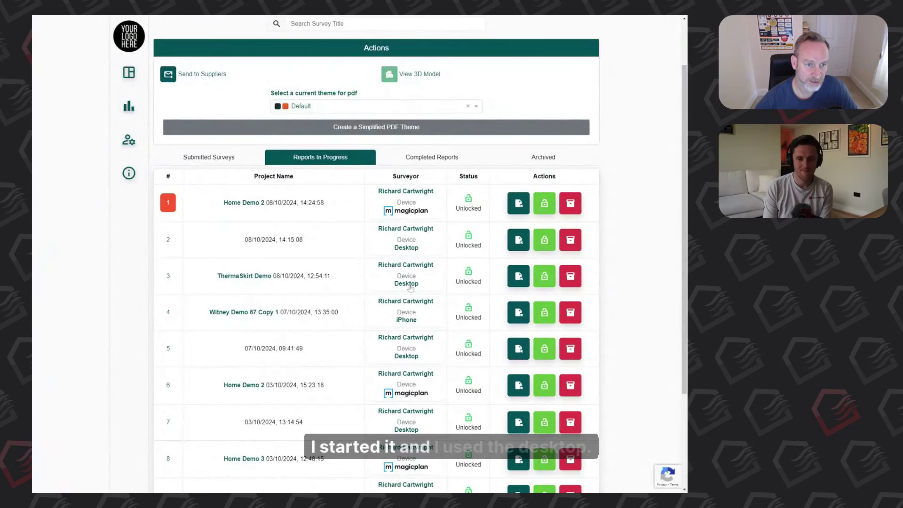
left_click(519, 276)
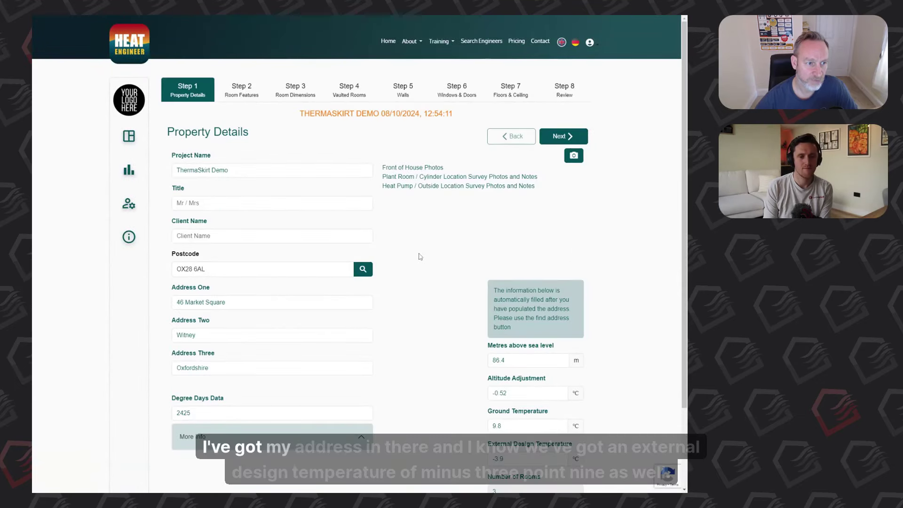
scroll(377, 273, "down", 2)
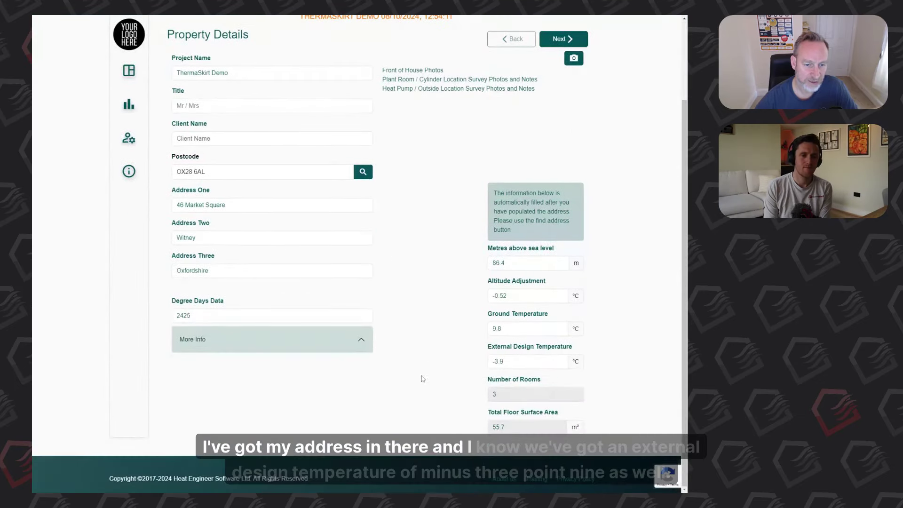
scroll(406, 336, "up", 1)
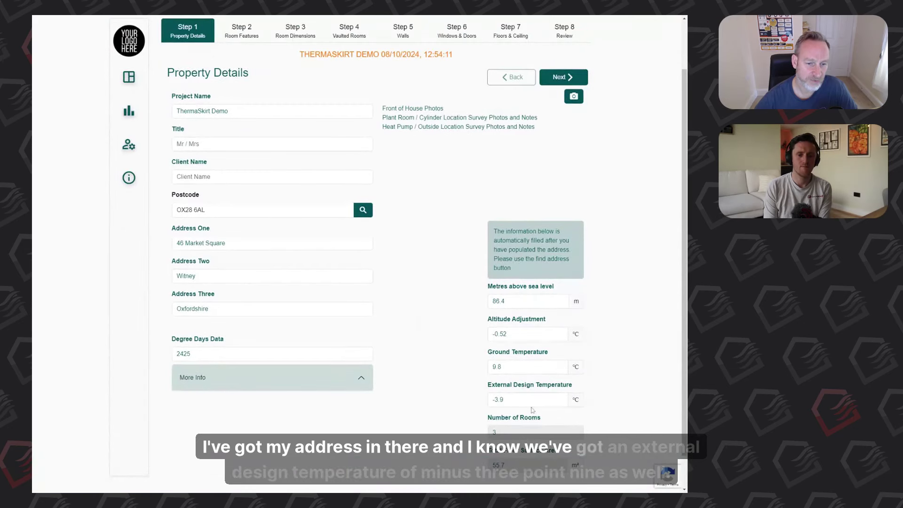
- Add a Lounge in the Room Features of the ThermaSkirt Demo report, with Lounge as the room above
scroll(447, 341, "up", 1)
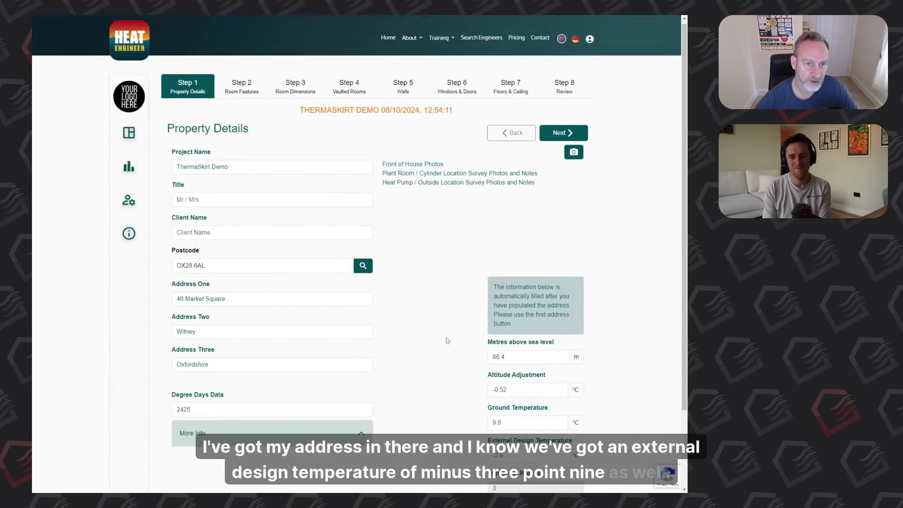
left_click(552, 139)
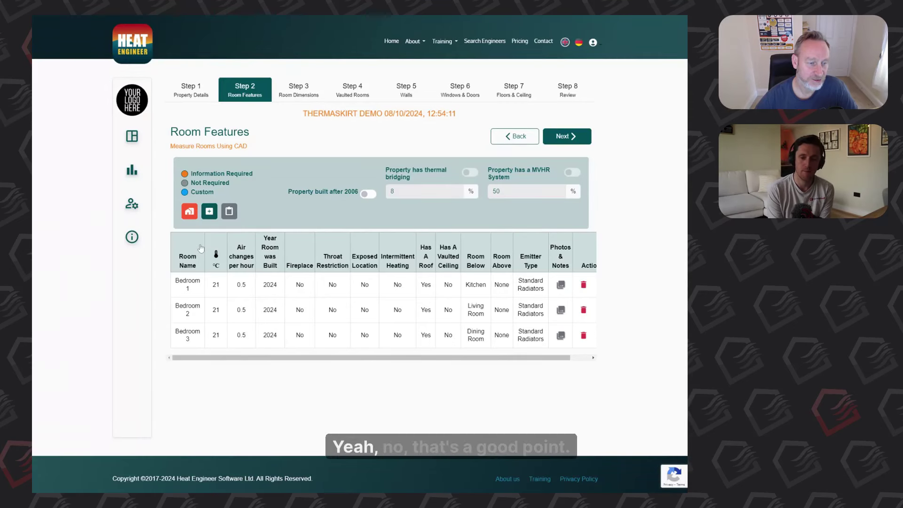
left_click(210, 212)
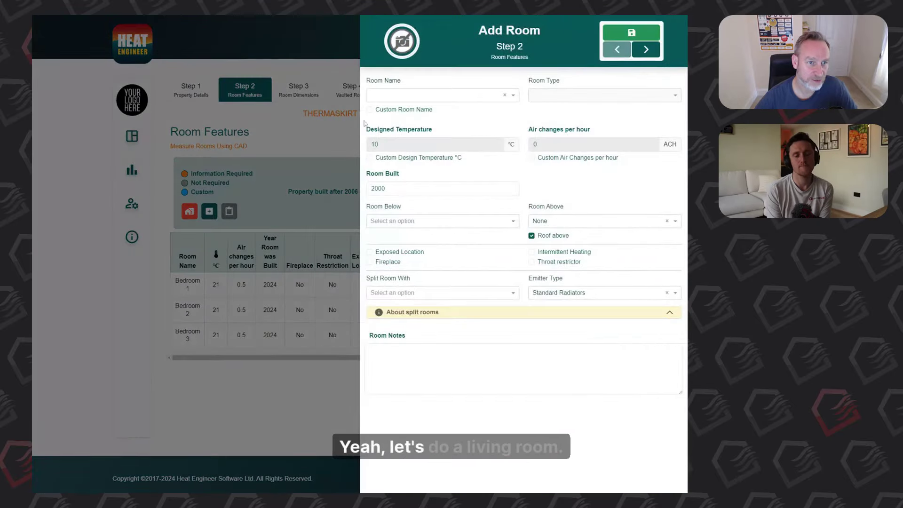
left_click(423, 95)
left_click(417, 108)
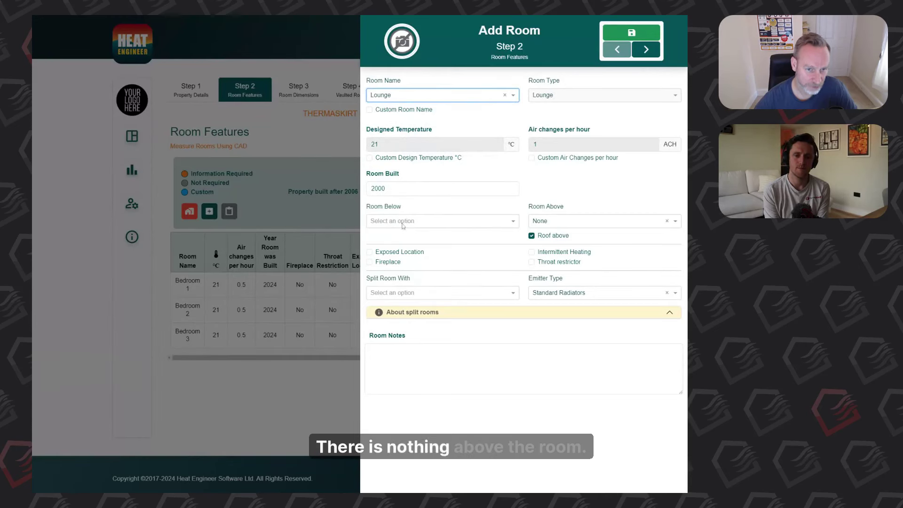
left_click(565, 224)
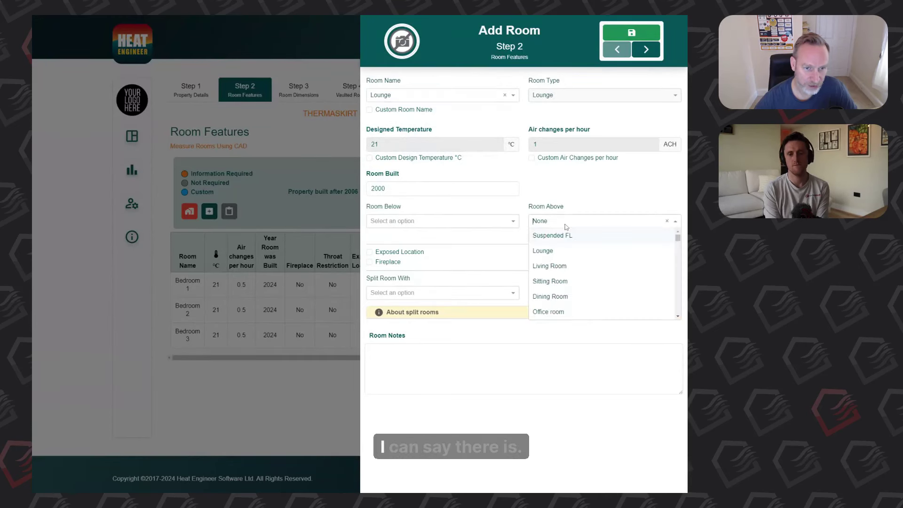
left_click(541, 253)
left_click(631, 33)
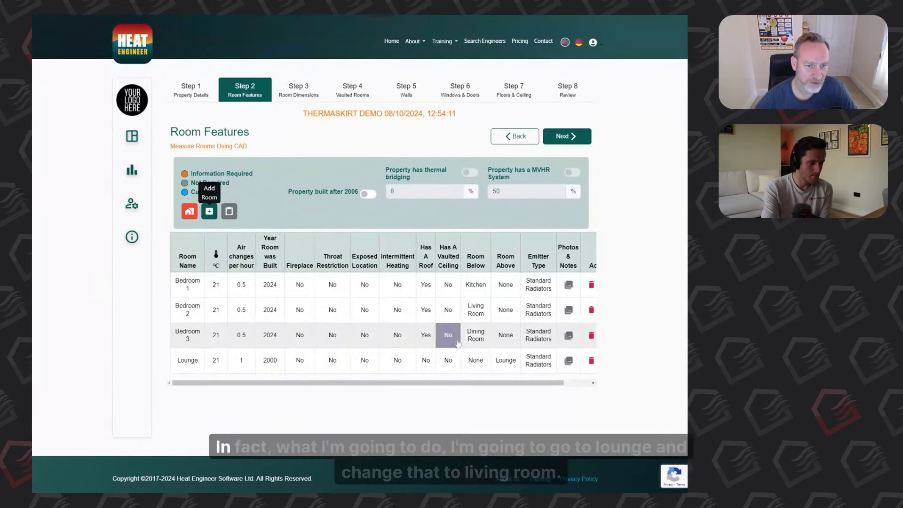
- Rename the Lounge to Living Room and set its room above to Bedroom 3, saving the changes
left_click(187, 360)
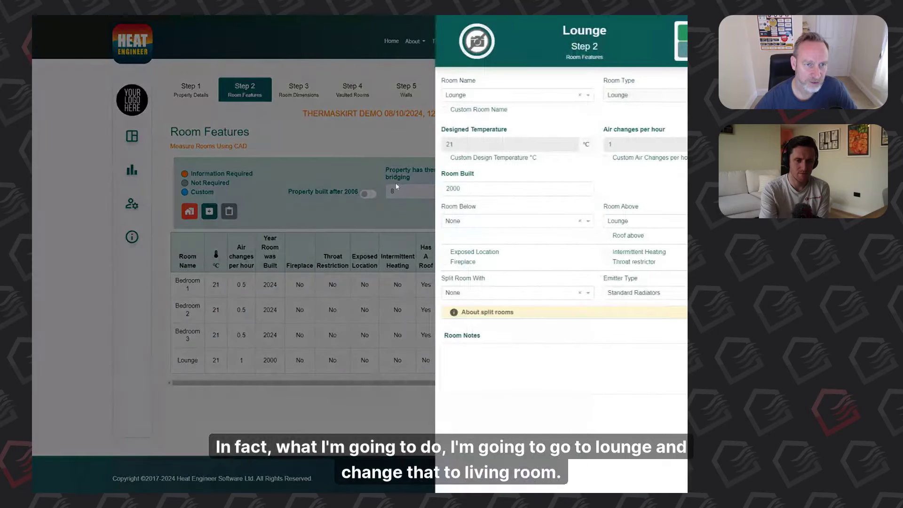
left_click(395, 94)
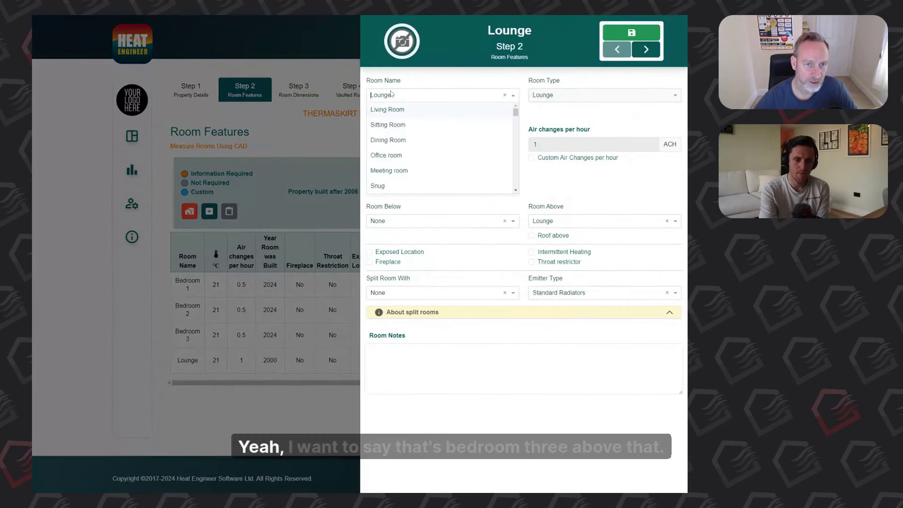
left_click(498, 111)
left_click(554, 97)
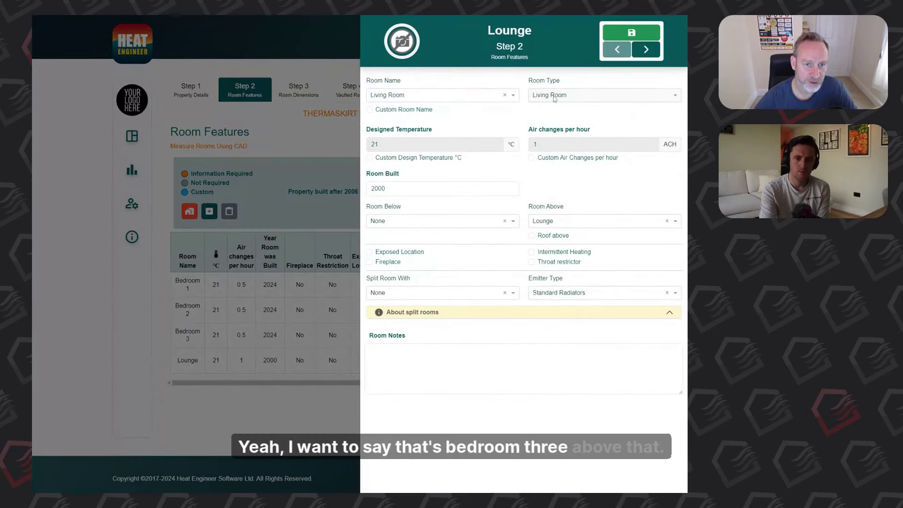
left_click(560, 223)
scroll(559, 255, "down", 8)
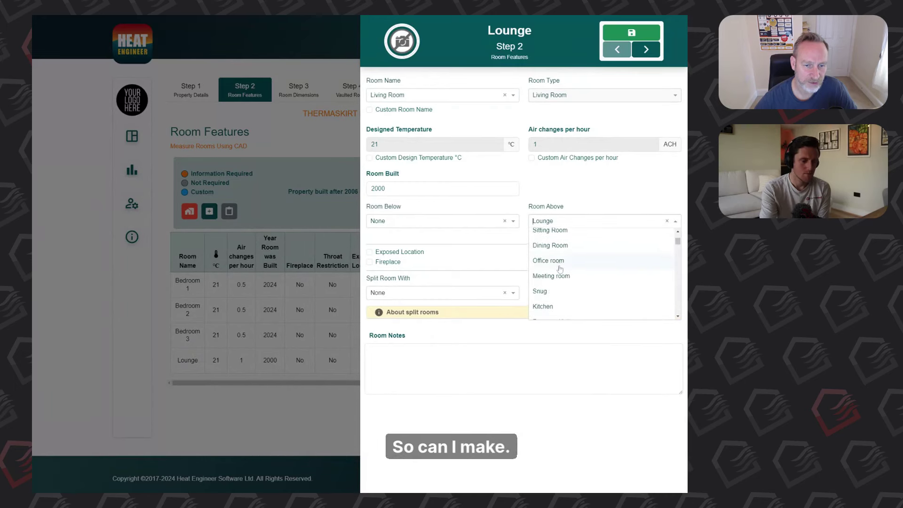
scroll(560, 290, "down", 2)
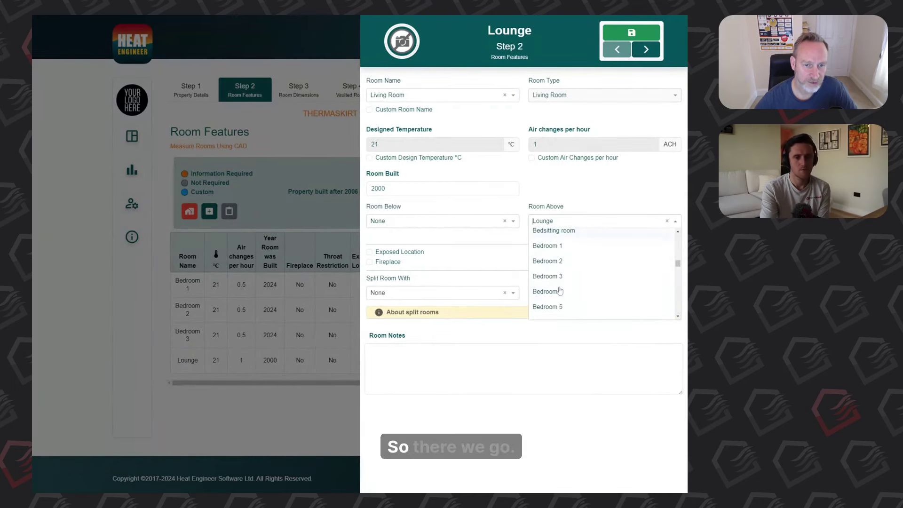
left_click(559, 277)
left_click(632, 33)
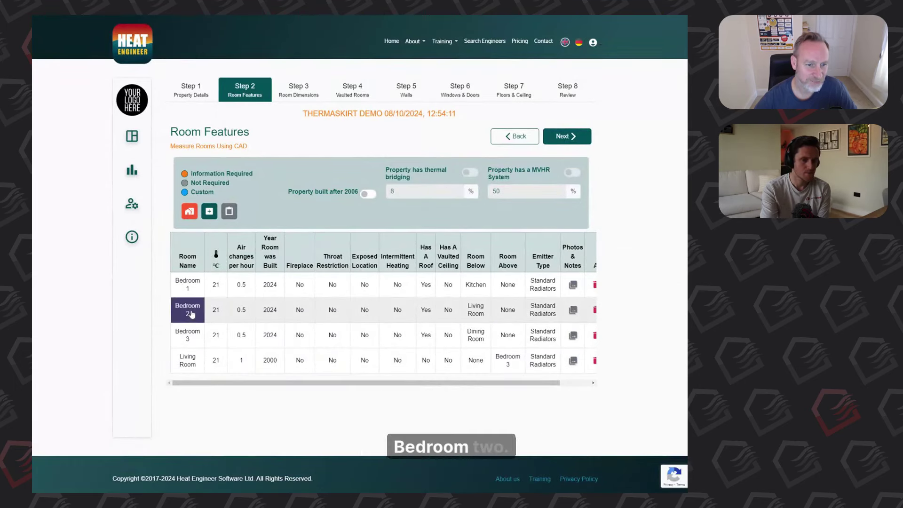
- Change the Living Room's room above to Bedroom 2, save it and check it against Bedroom 2's room below
left_click(508, 360)
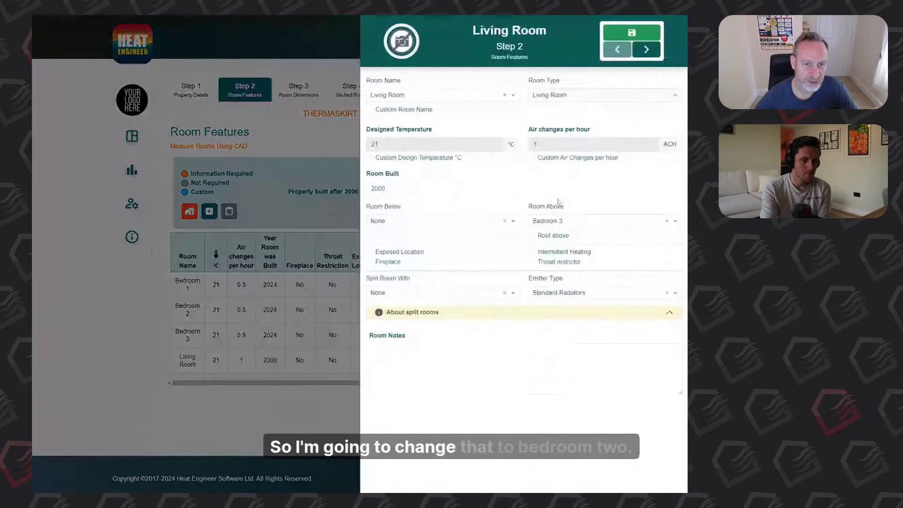
left_click(553, 227)
scroll(555, 244, "down", 5)
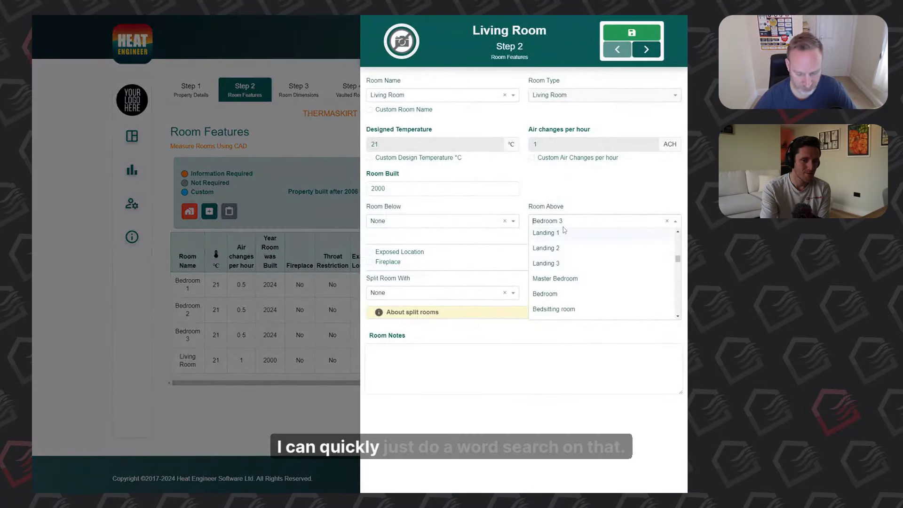
type("bed")
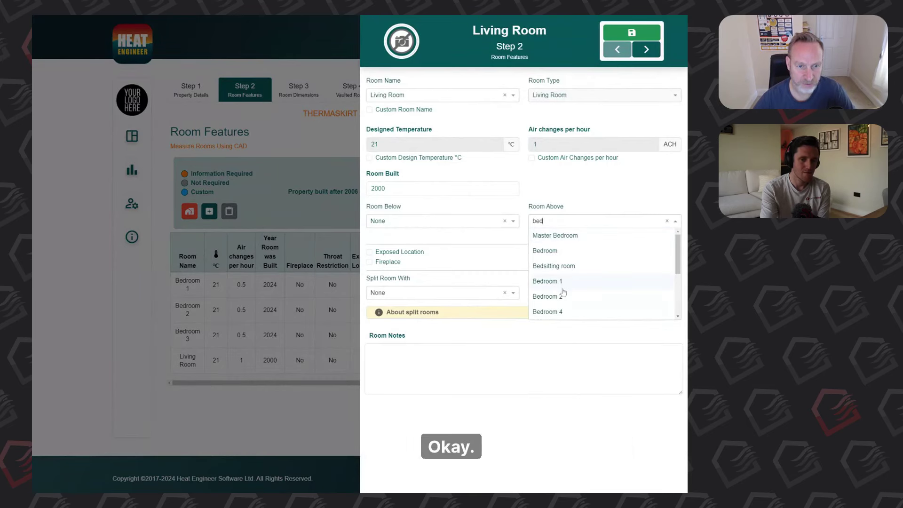
left_click(563, 295)
left_click(621, 37)
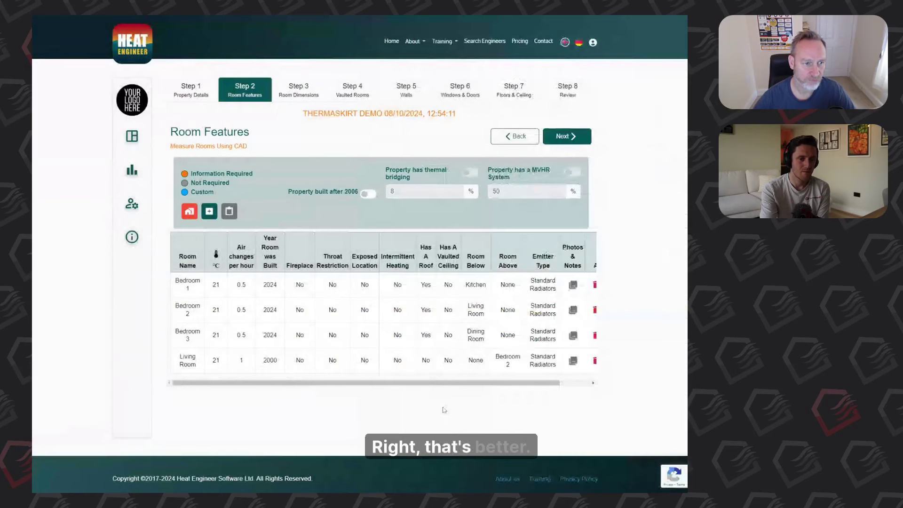
left_click(475, 311)
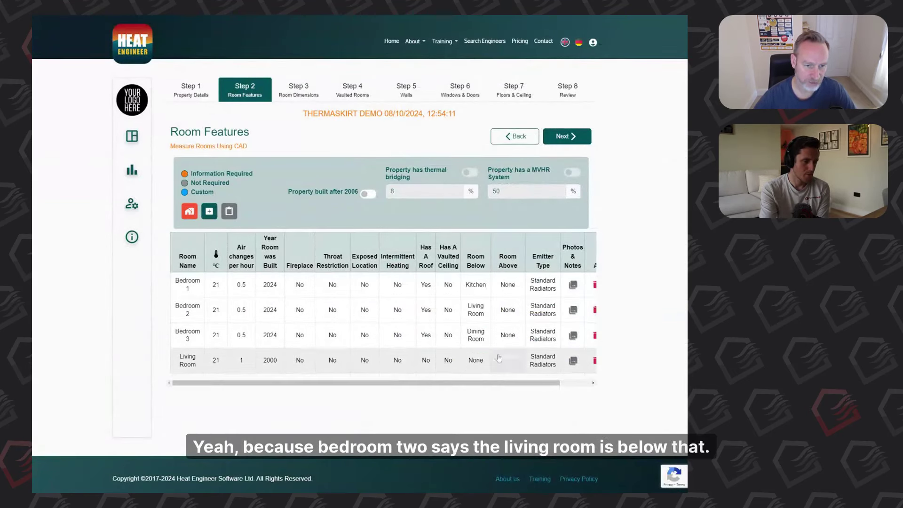
- Set the Living Room's build year to 2024, save it and check the rooms' air changes per hour
left_click(275, 362)
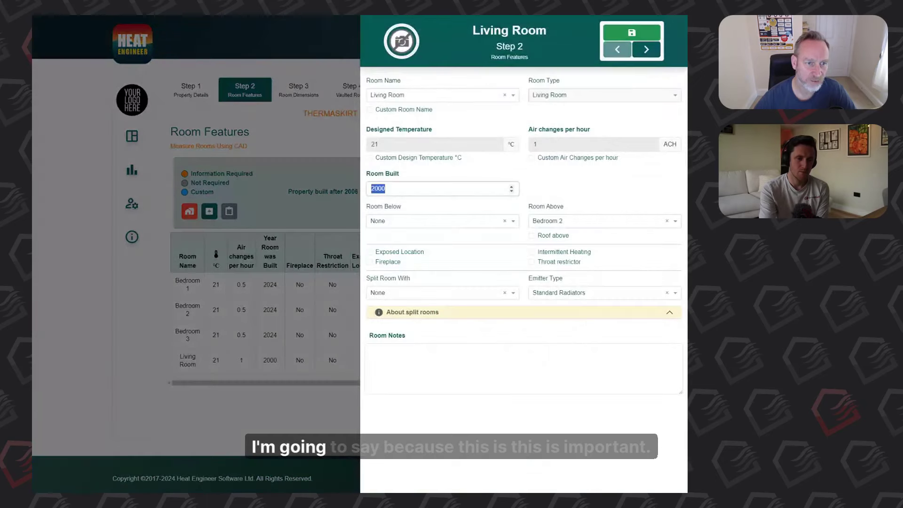
double_click(511, 191)
type("2024")
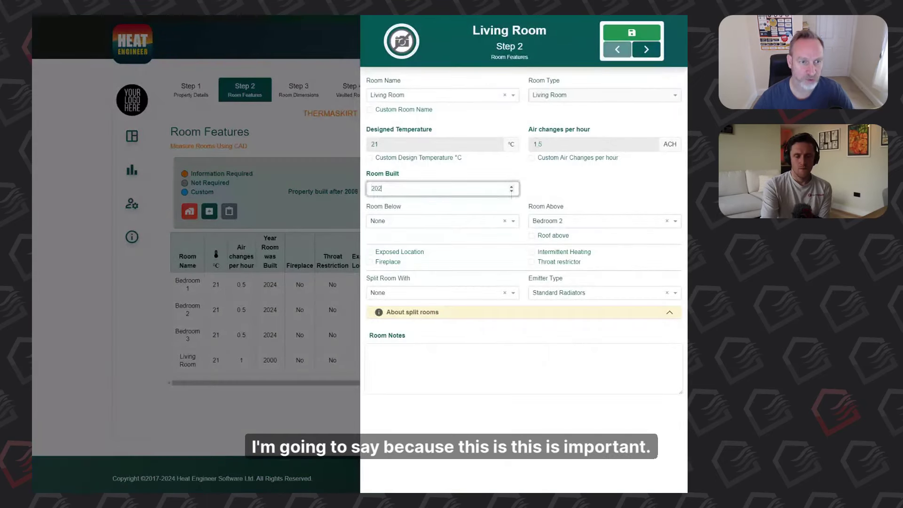
left_click(628, 34)
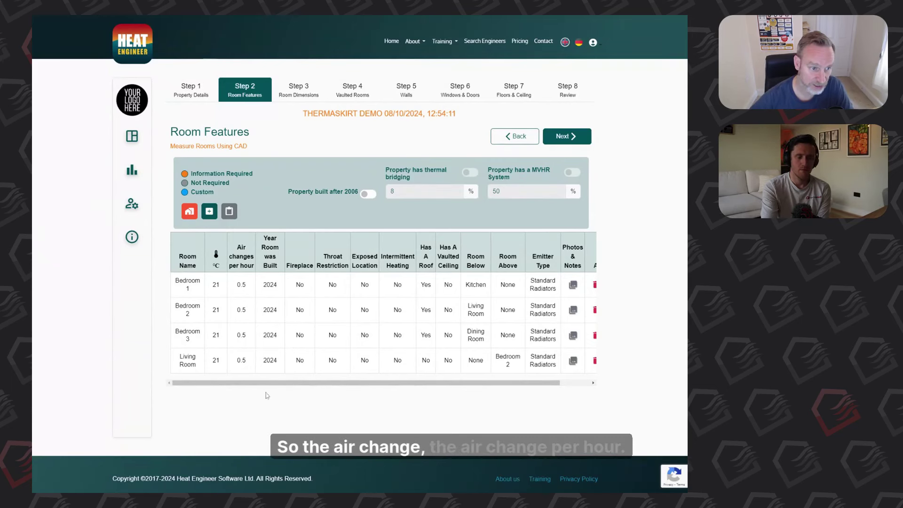
left_click(240, 368)
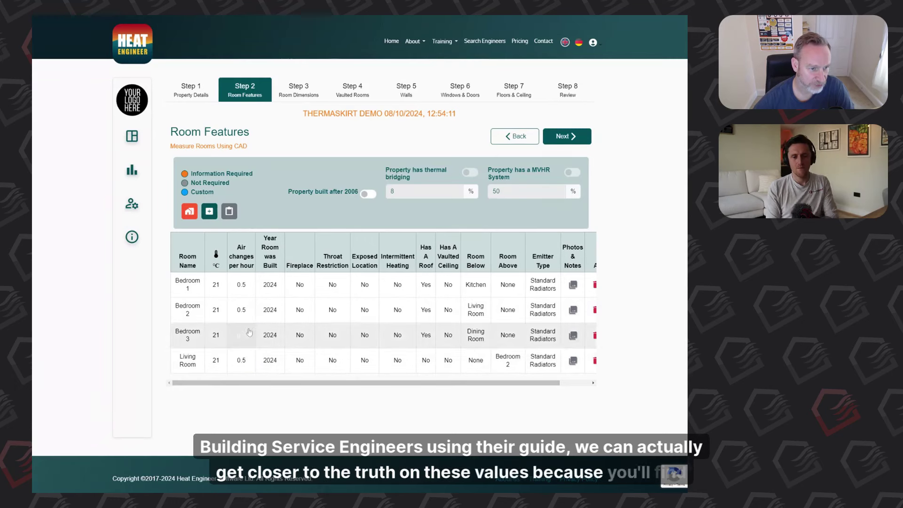
left_click(244, 291)
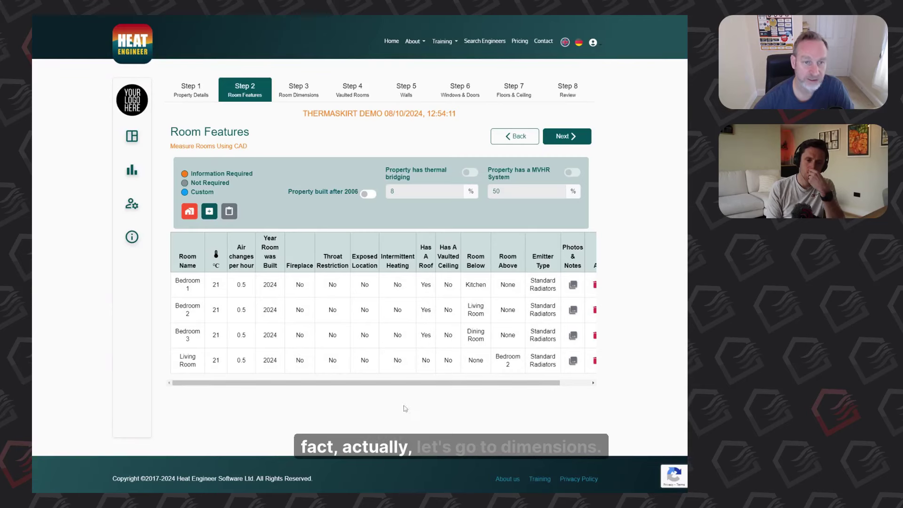
- In Room Dimensions, give the Living Room a floor area of 14.6 m², a height of 2.4 m and 5 m of Type A external wall
left_click(580, 137)
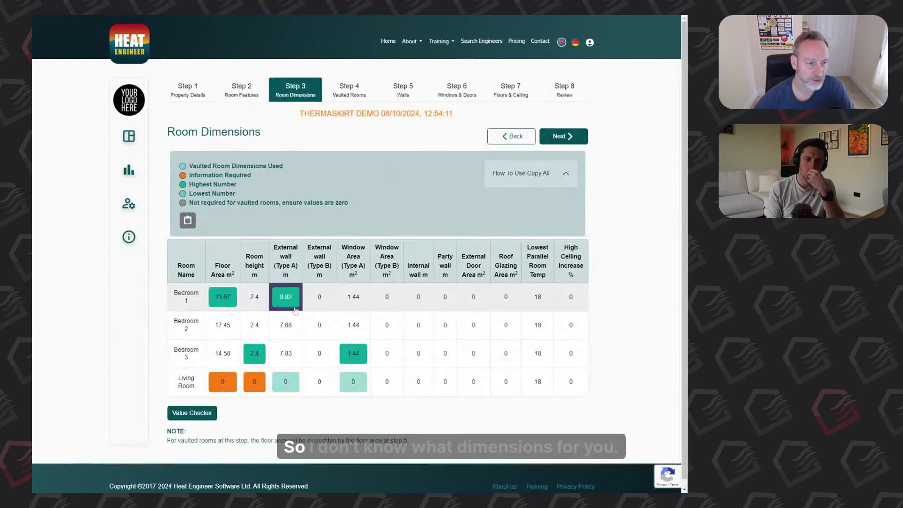
left_click(223, 377)
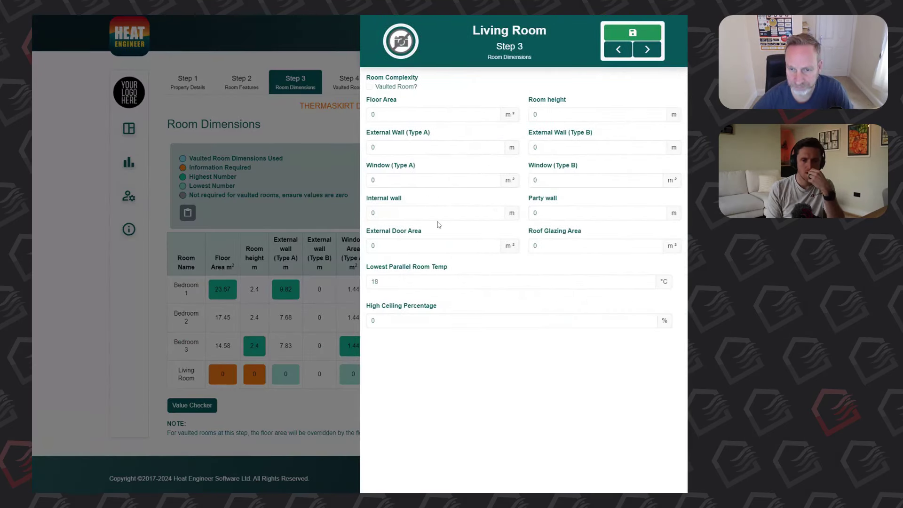
left_click(373, 115)
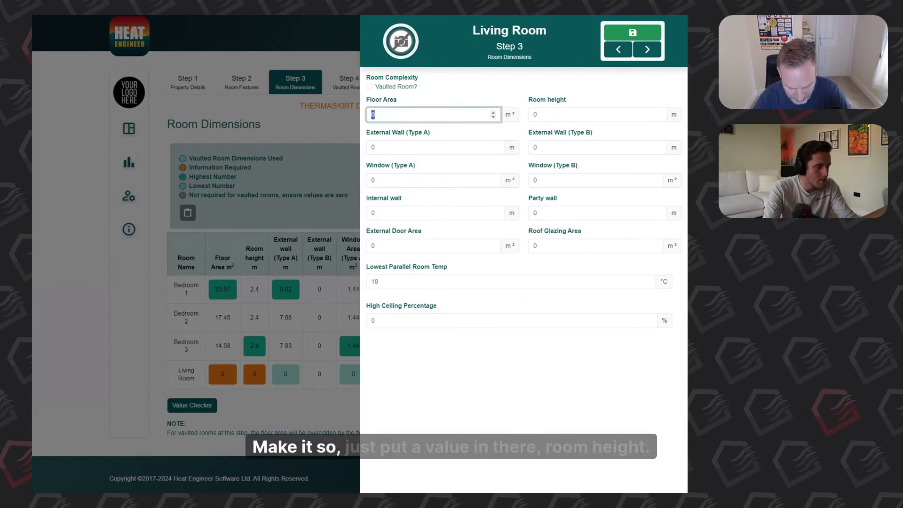
type(".6")
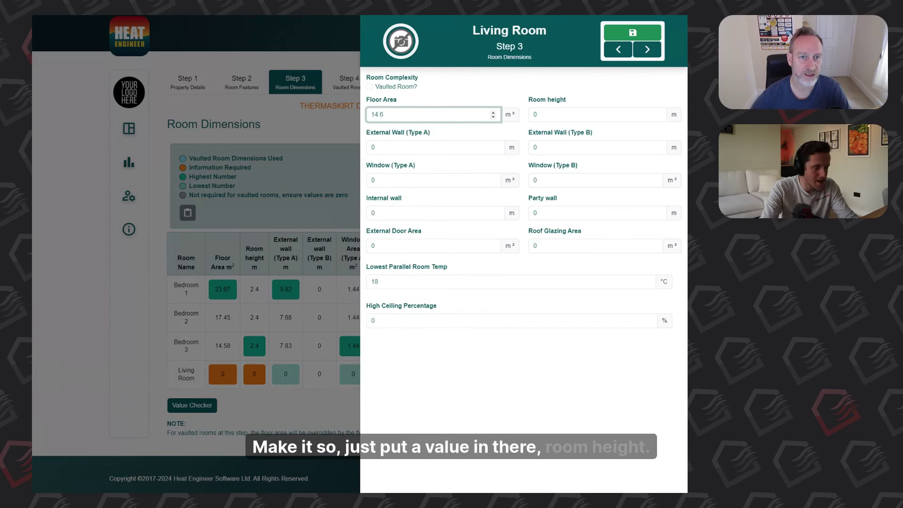
key("Tab")
type("2.4")
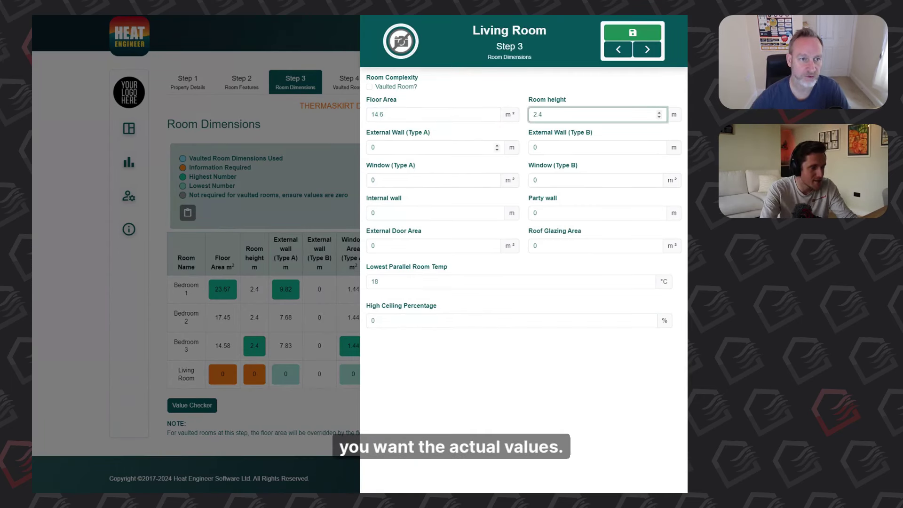
key("Tab")
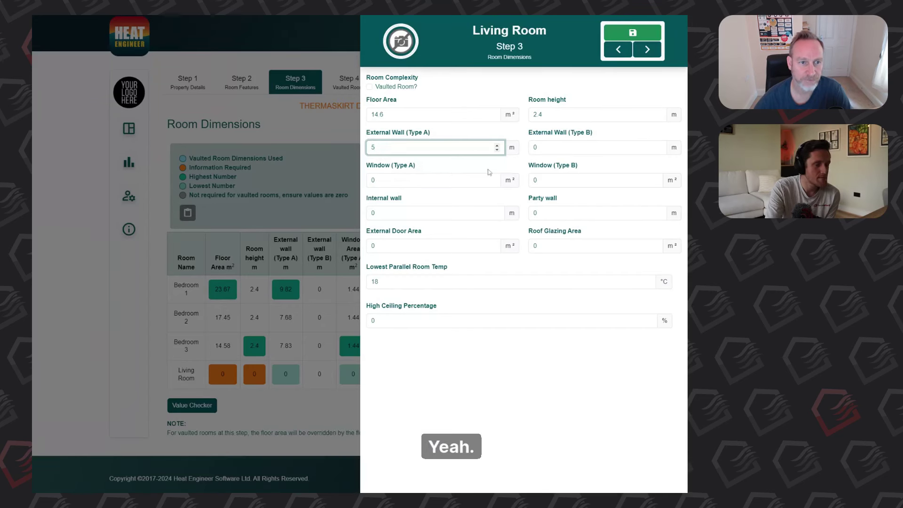
- Set the Living Room's party wall length to 4 m
left_click(593, 213)
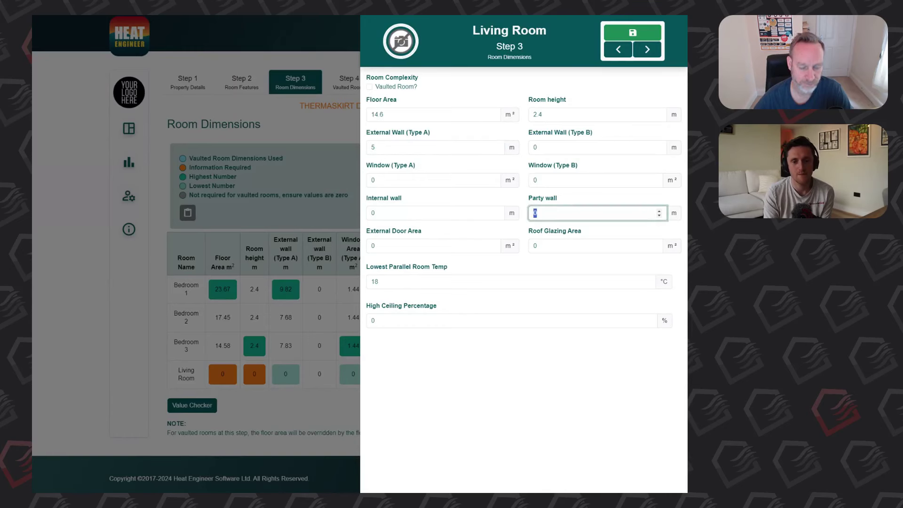
type("4")
key("Tab")
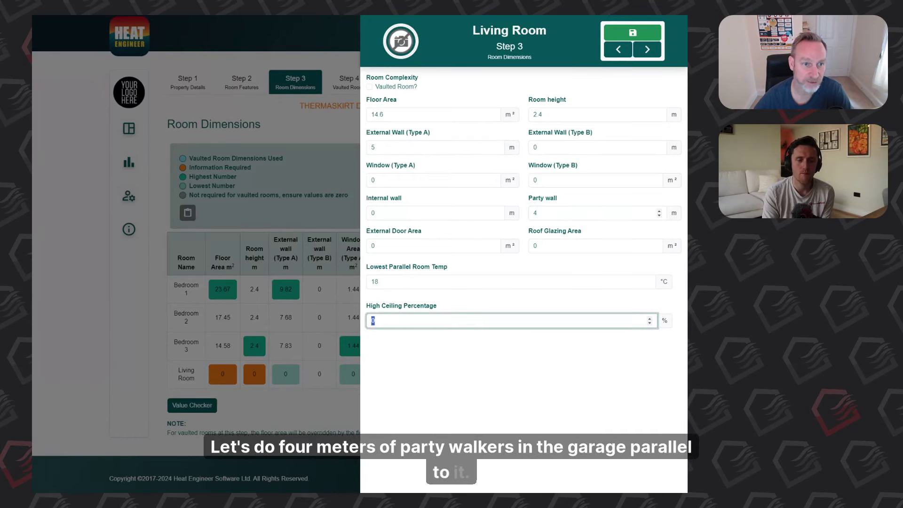
left_click(435, 139)
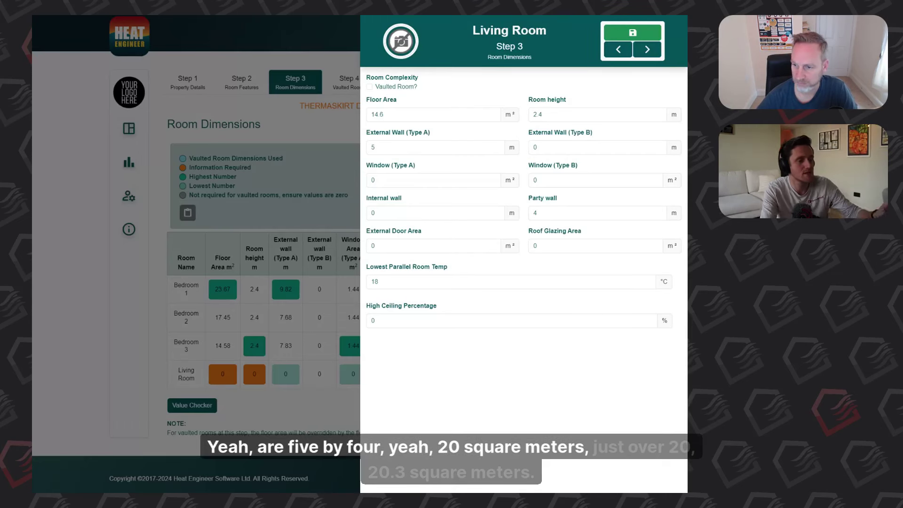
- Set the Living Room's floor area to 20.3 m², save the dimensions and proceed to the next survey stage
double_click(377, 114)
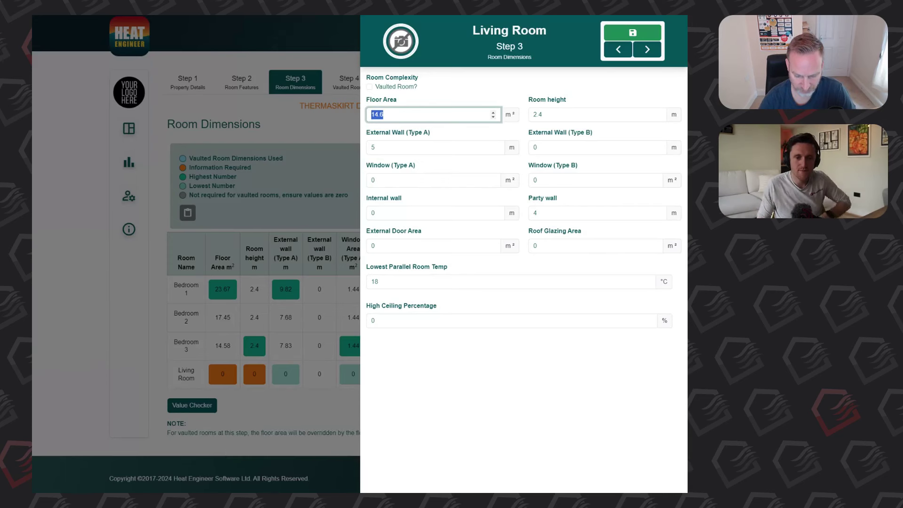
type("20.3")
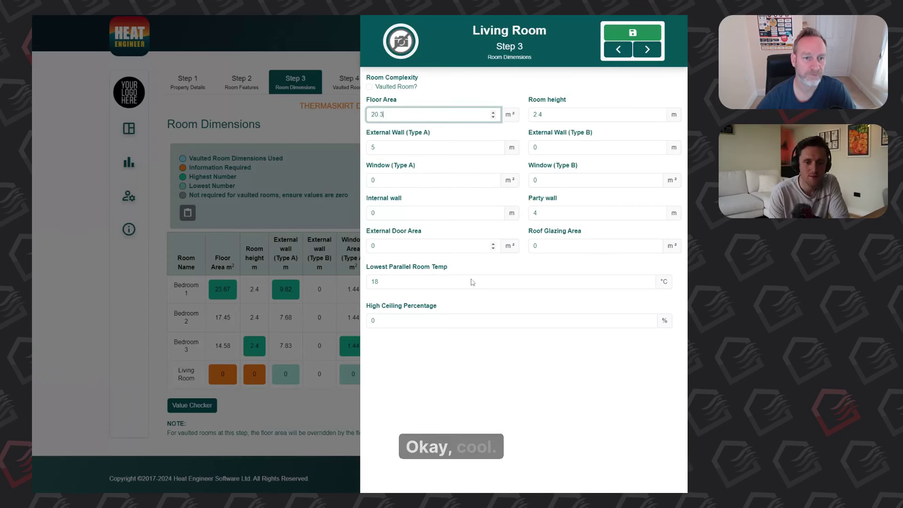
left_click(490, 357)
key("Return")
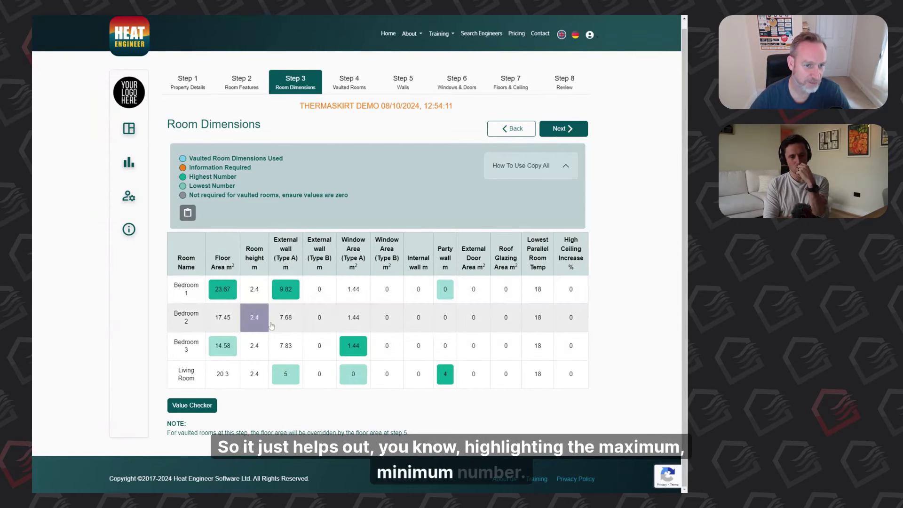
left_click(581, 136)
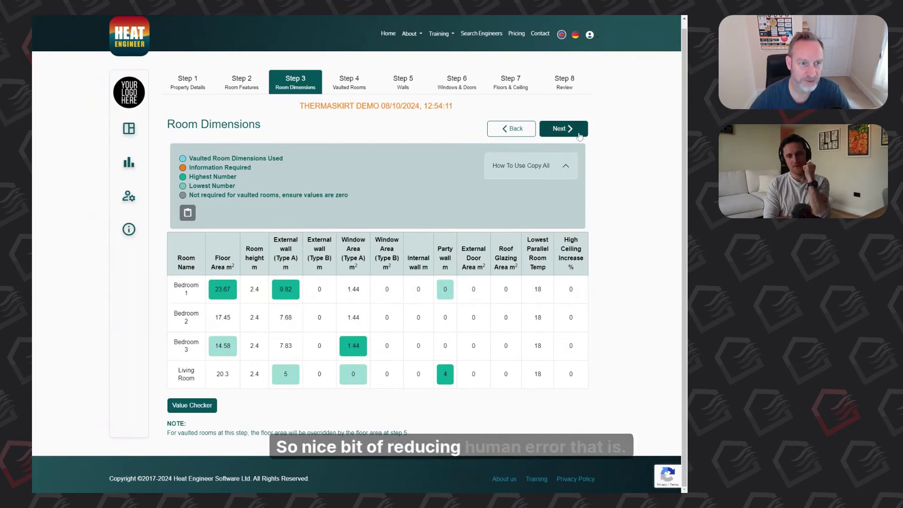
- Preview the Type 1 and Type 6 vaulted room layouts for the Living Room, clear its vaulted room option and close without saving
left_click(579, 133)
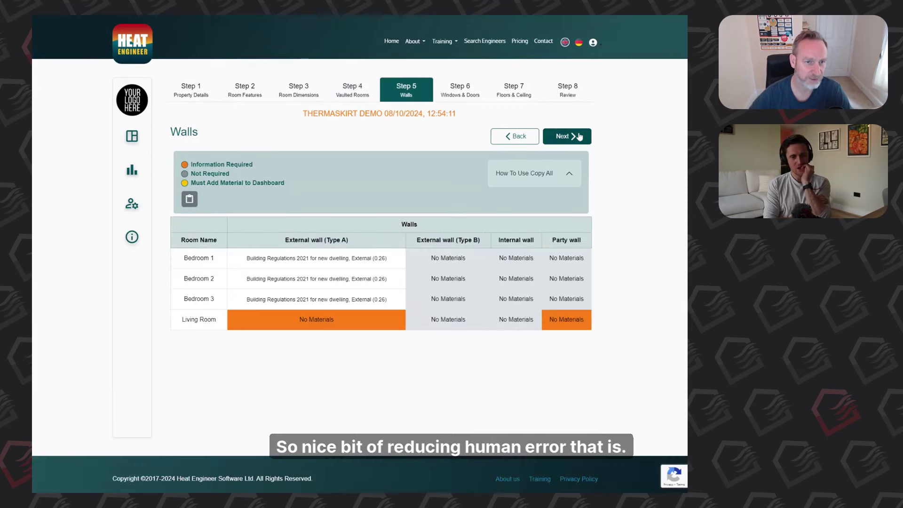
left_click(353, 94)
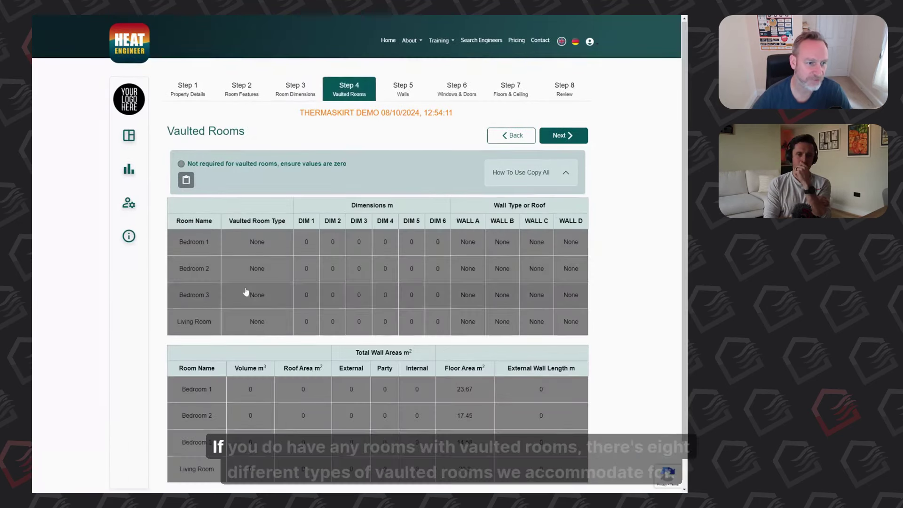
scroll(246, 295, "down", 1)
left_click(208, 276)
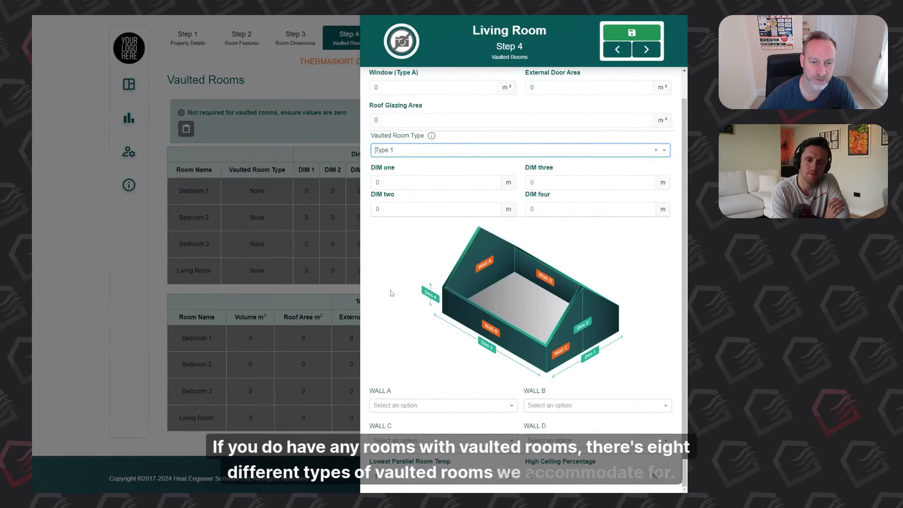
left_click(423, 151)
left_click(399, 226)
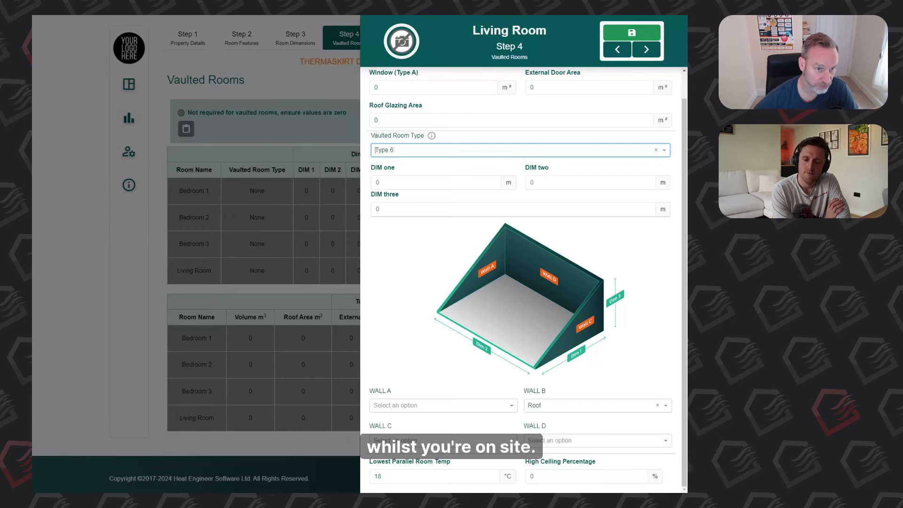
scroll(366, 94, "up", 1)
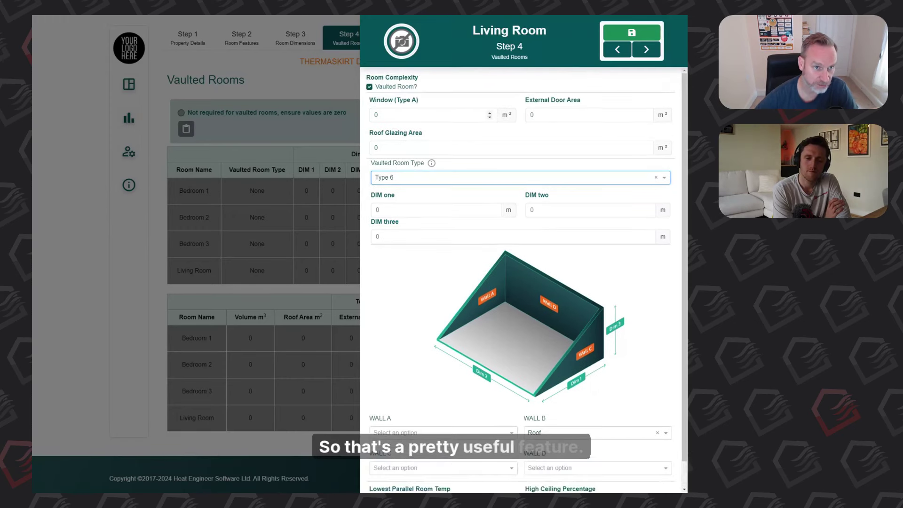
left_click(369, 87)
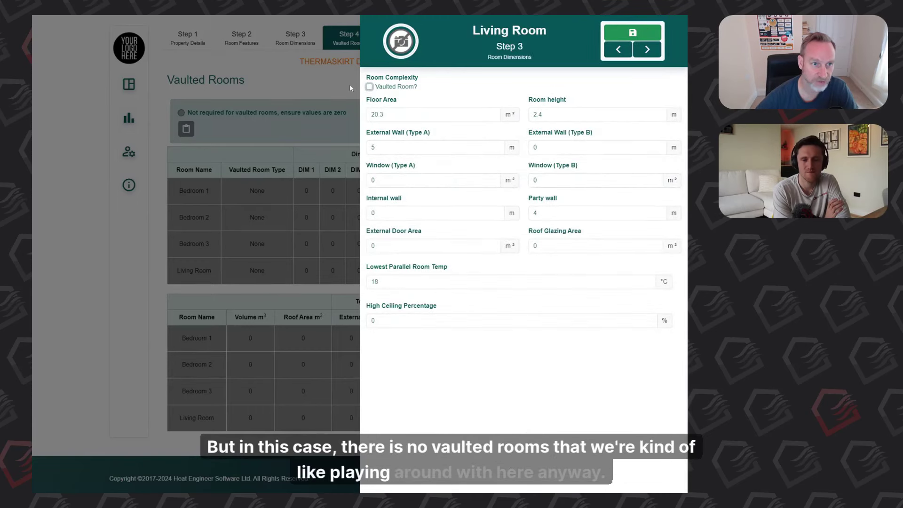
left_click(320, 90)
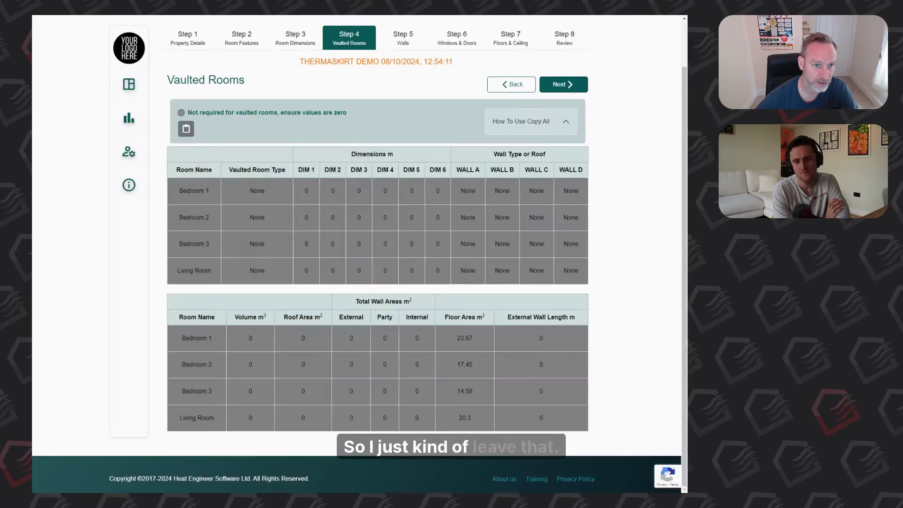
- In Walls, use the copy all feature to copy Bedroom 3's Type A external wall material to the Living Room only, and save
scroll(357, 95, "up", 2)
left_click(403, 97)
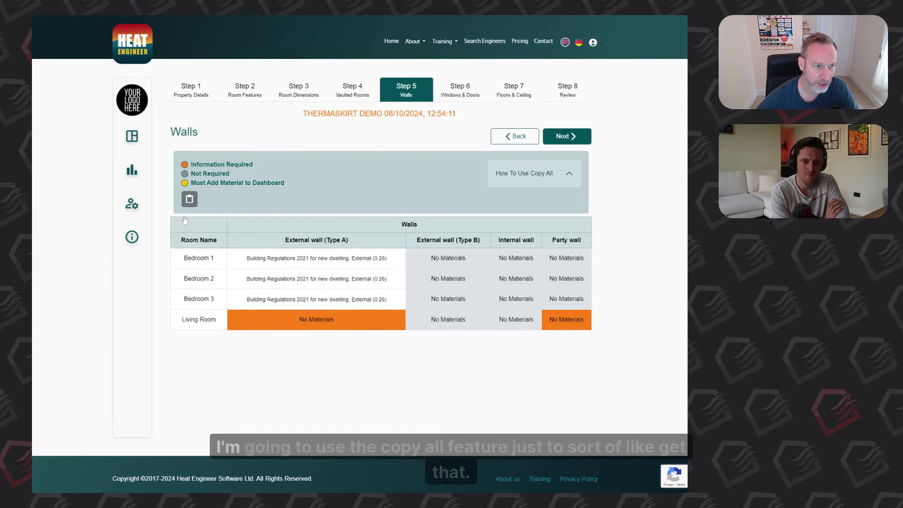
left_click(190, 199)
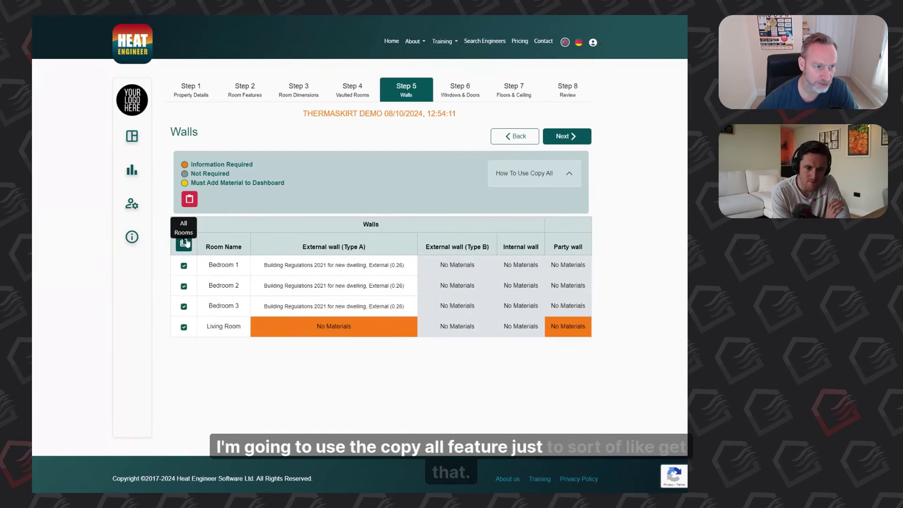
left_click(184, 266)
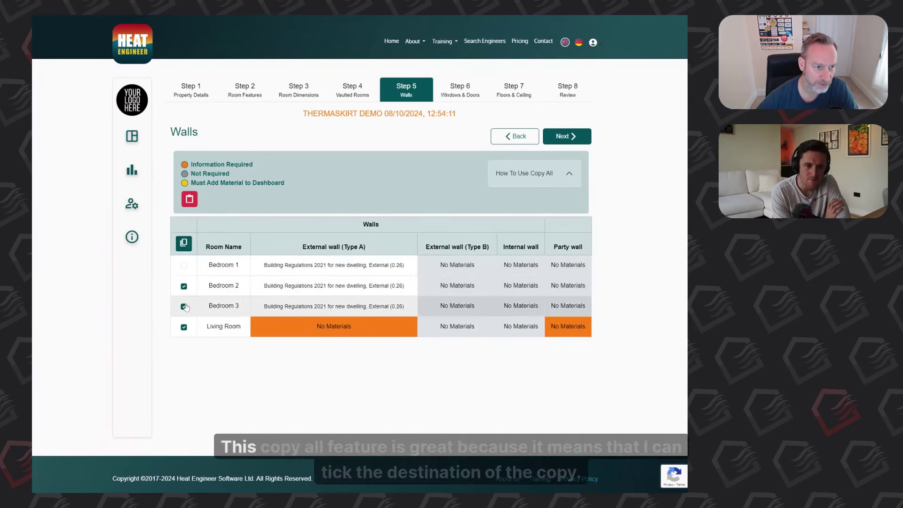
left_click(183, 286)
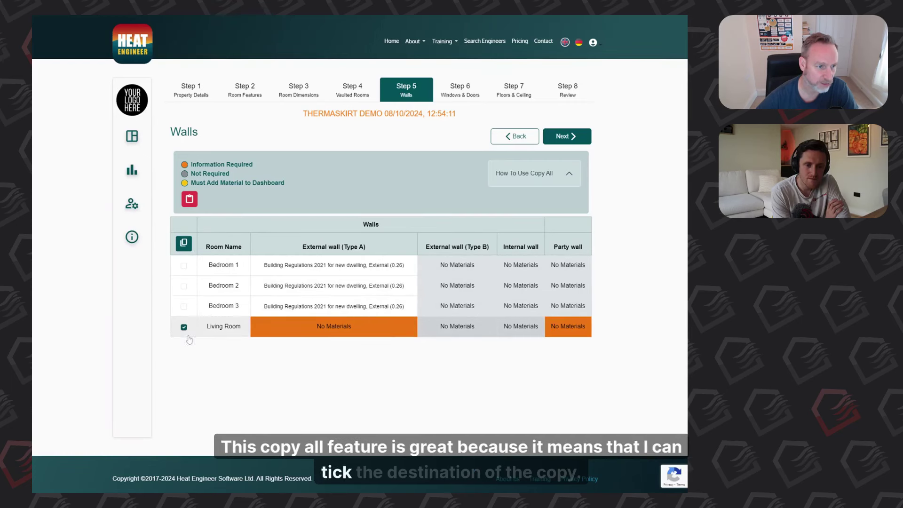
left_click(292, 306)
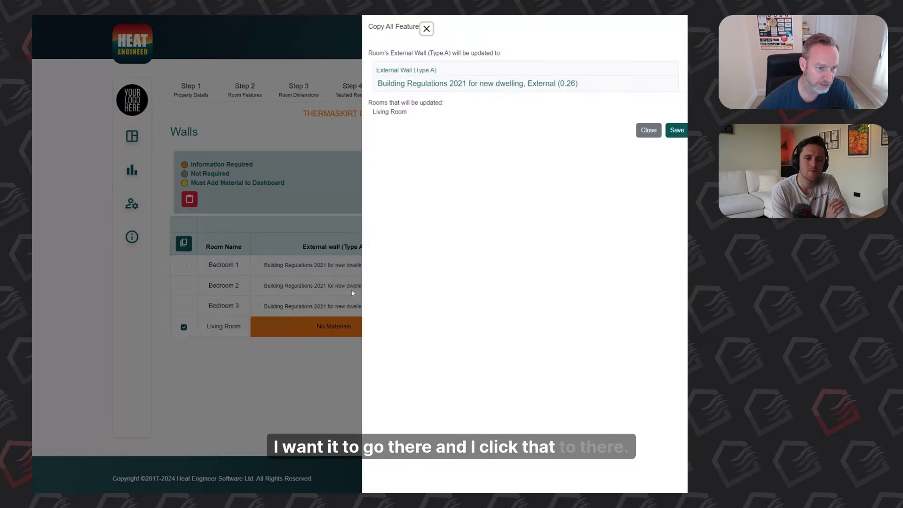
left_click(675, 130)
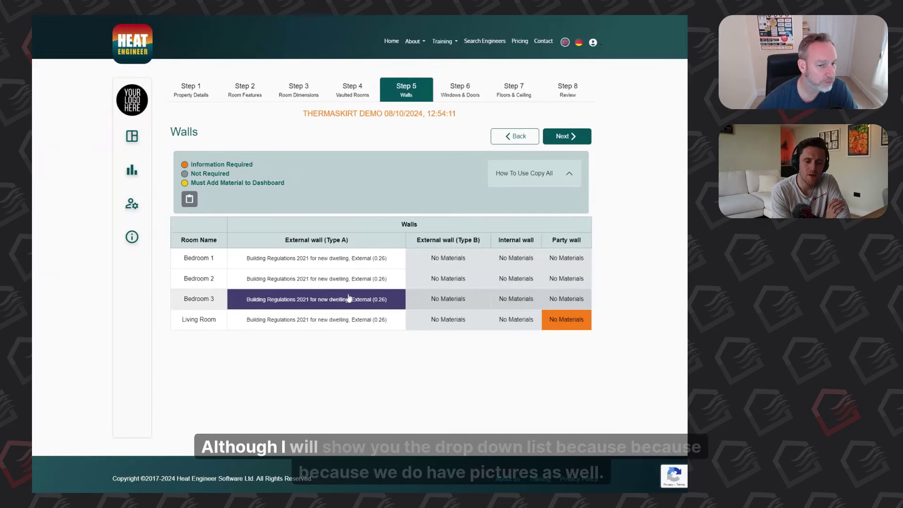
- Set the Living Room's party wall material to 19mm render, 75mm foam board, Solid Concrete 254mm, Plaster (0.30) and save
left_click(553, 321)
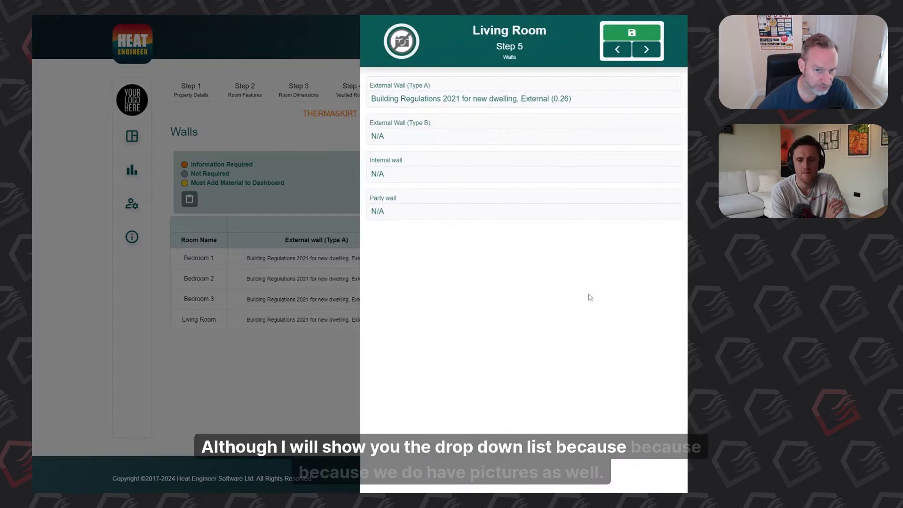
left_click(405, 210)
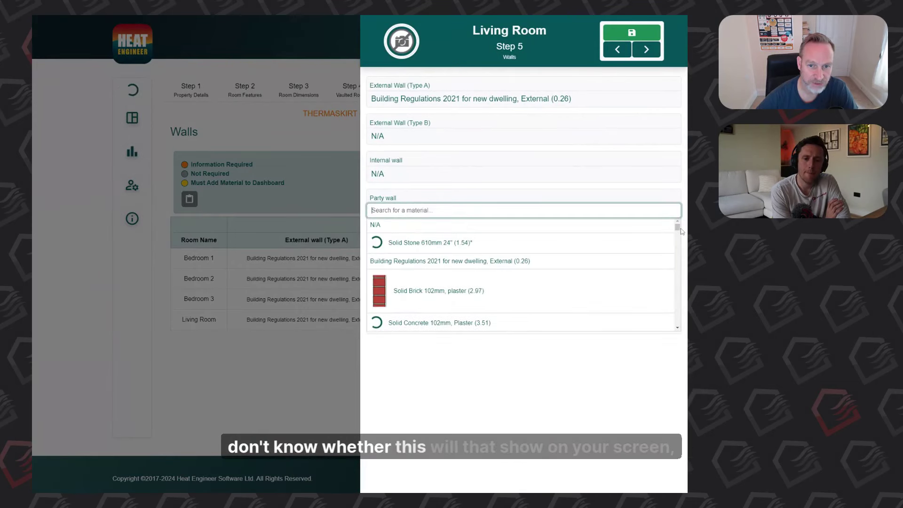
scroll(541, 241, "down", 3)
scroll(541, 241, "down", 3)
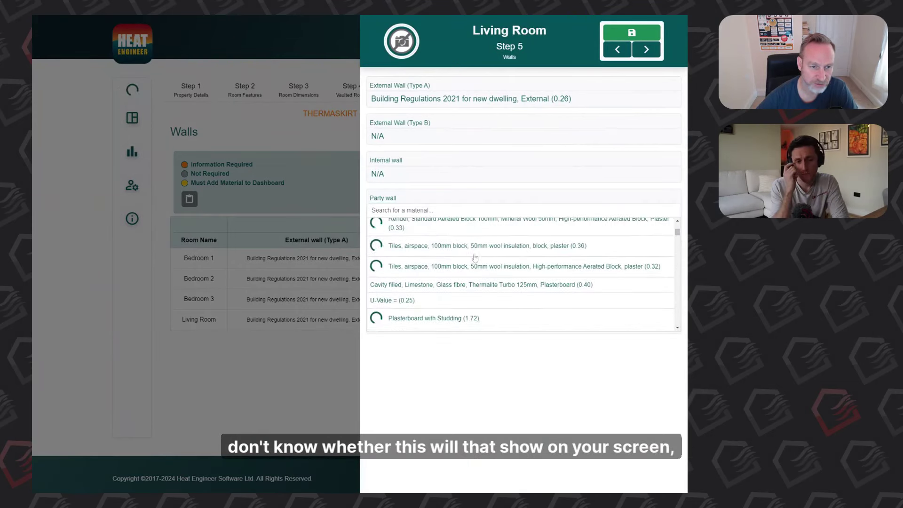
scroll(400, 293, "down", 5)
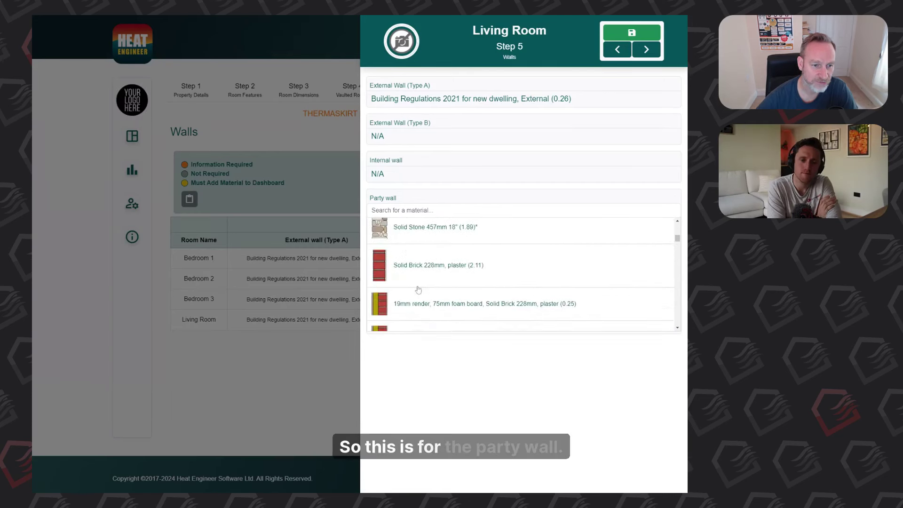
scroll(429, 282, "down", 1)
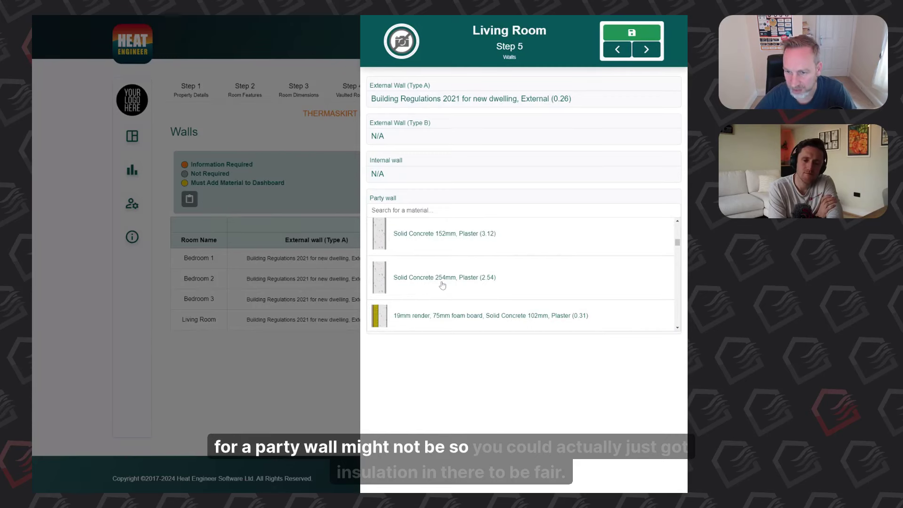
scroll(445, 285, "down", 2)
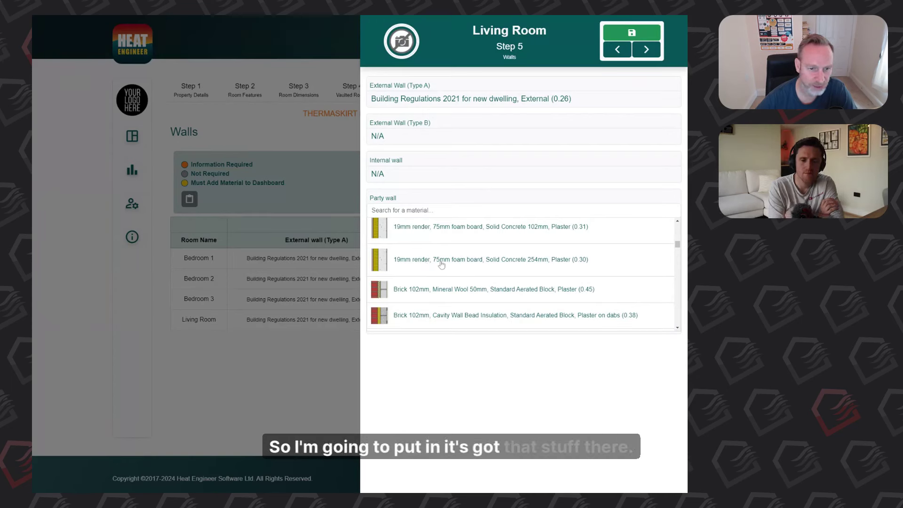
left_click(441, 262)
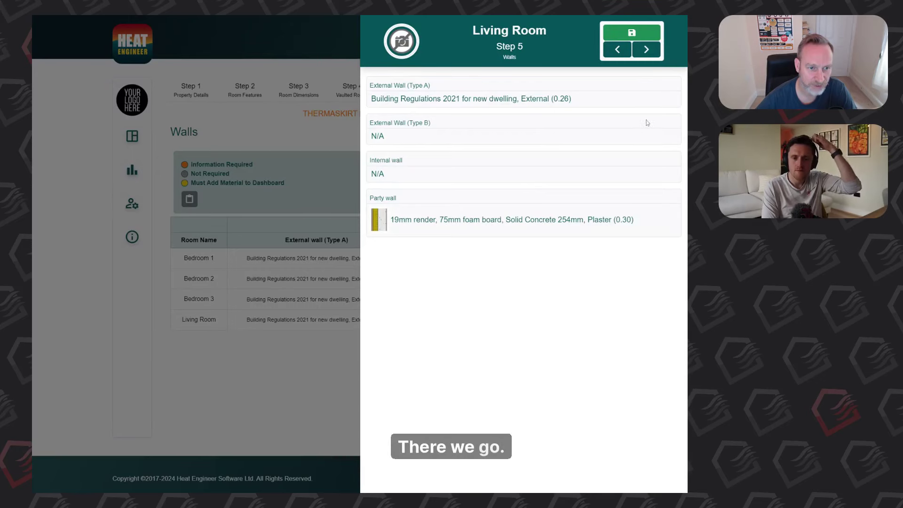
left_click(644, 29)
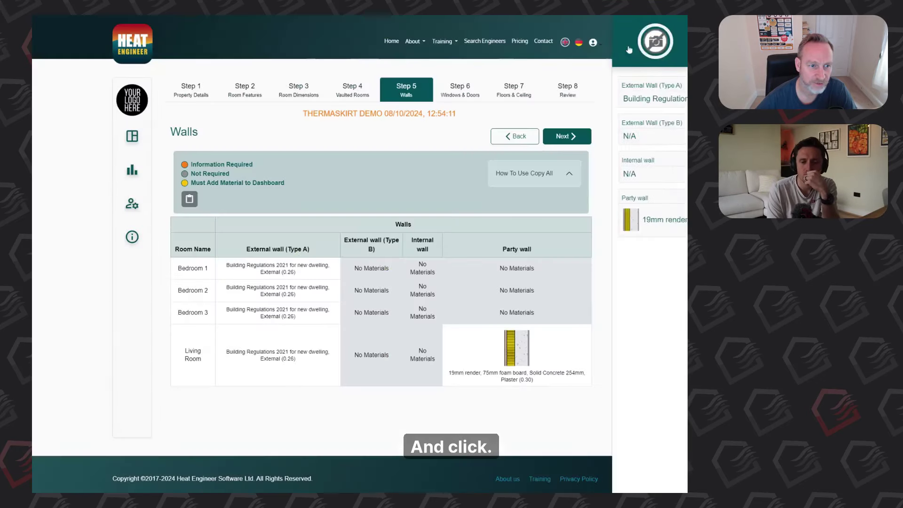
- Return to Room Dimensions, set the Living Room's Type A window area to 1.44 m² and save
left_click(563, 137)
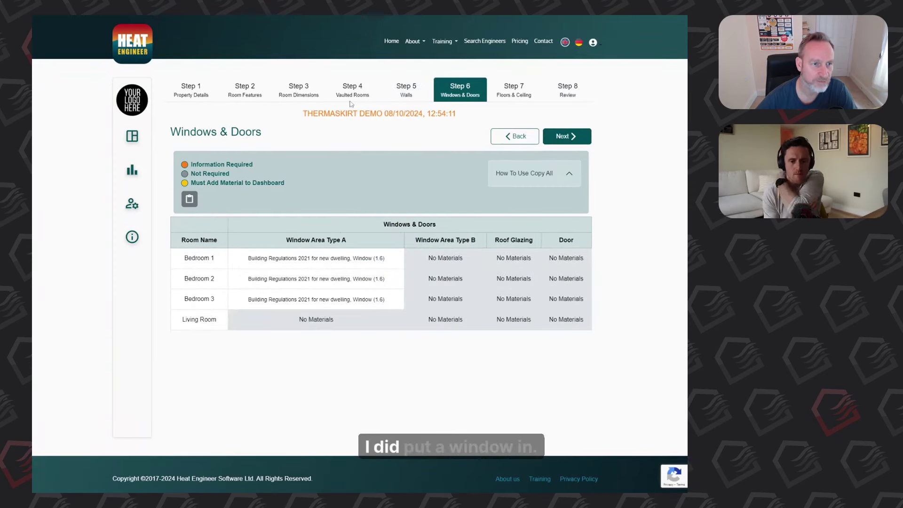
left_click(290, 94)
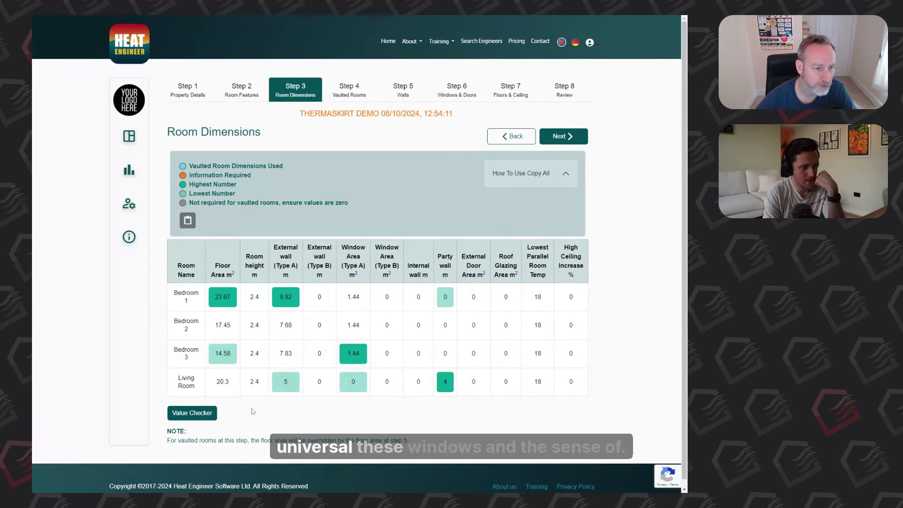
left_click(354, 381)
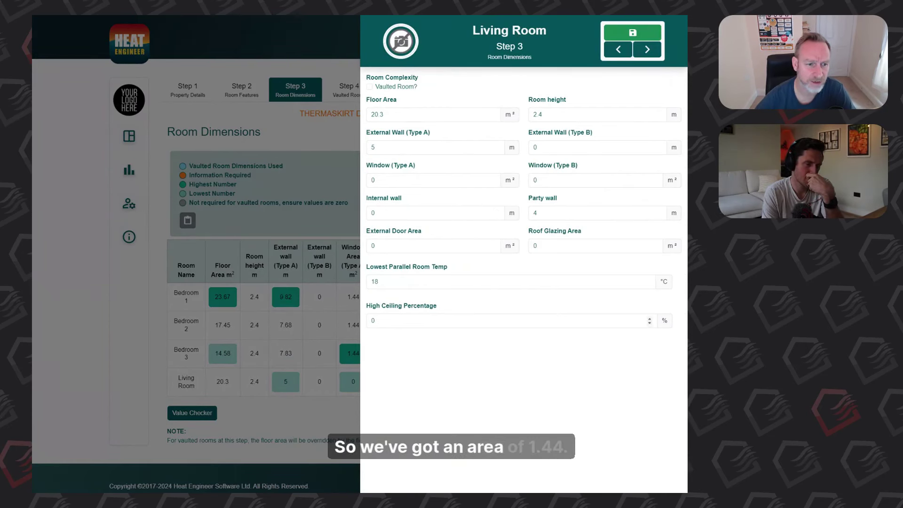
double_click(374, 180)
type("1")
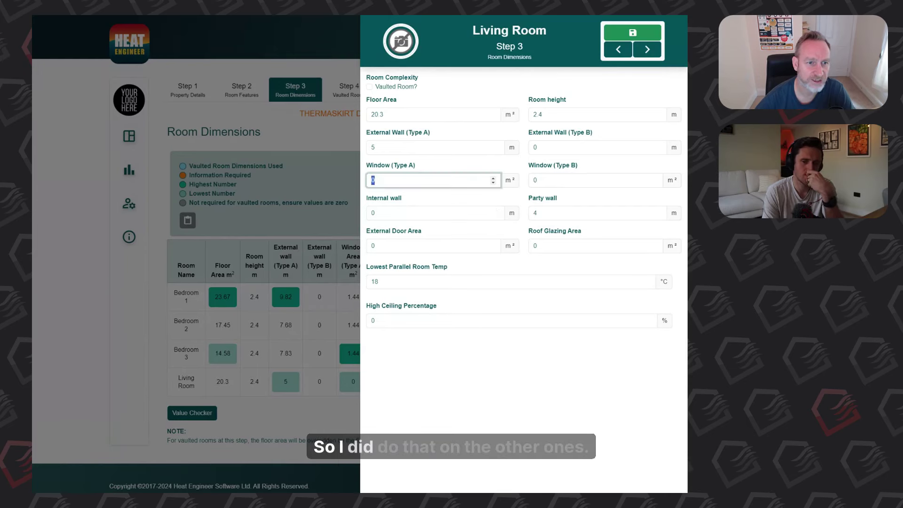
type(".44")
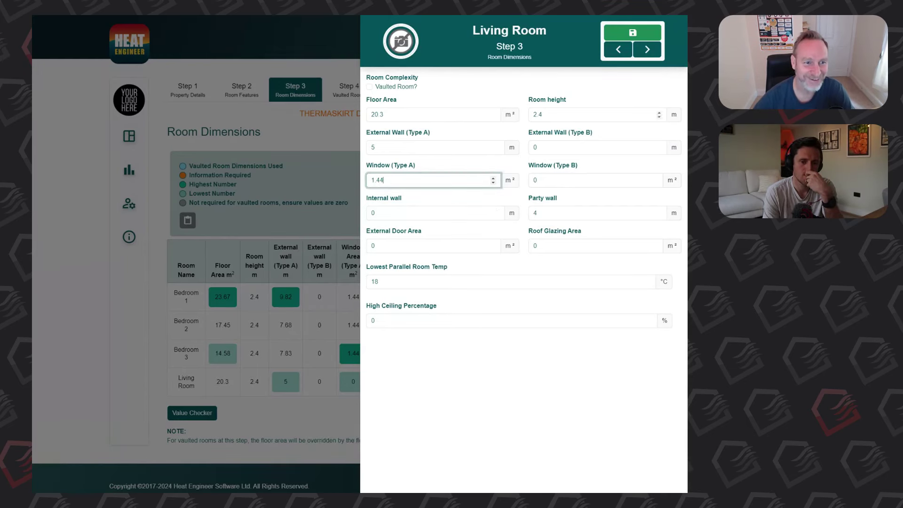
left_click(632, 32)
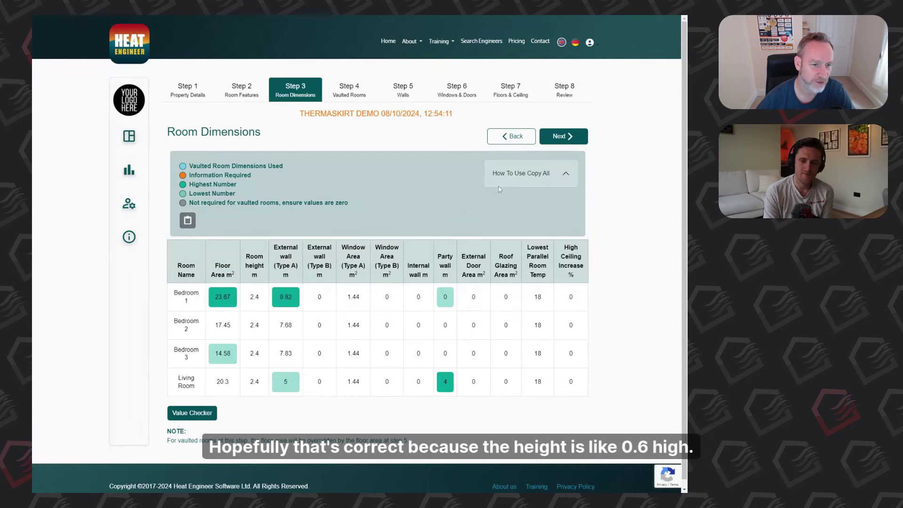
- In Windows & Doors, set the Living Room's Type A window material to Building Regulations 2021 for new dwelling, Window (1.6) and save
left_click(566, 139)
left_click(566, 137)
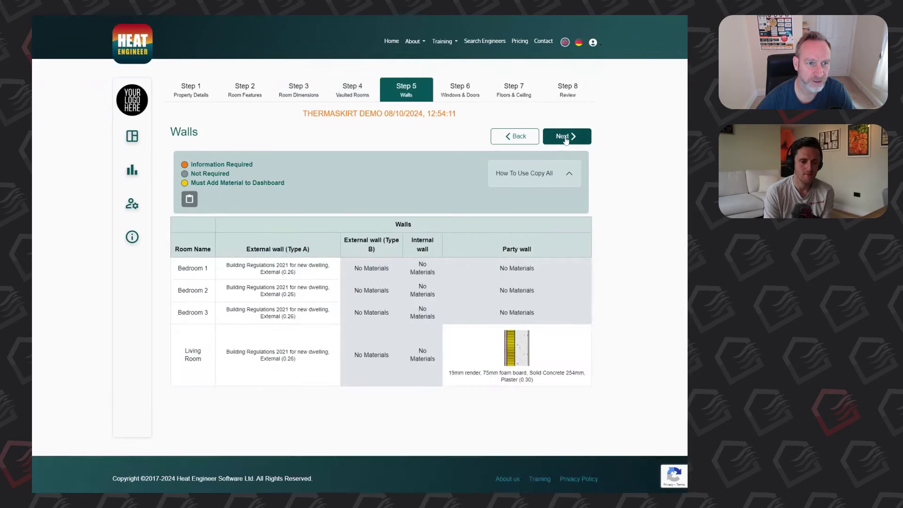
left_click(565, 137)
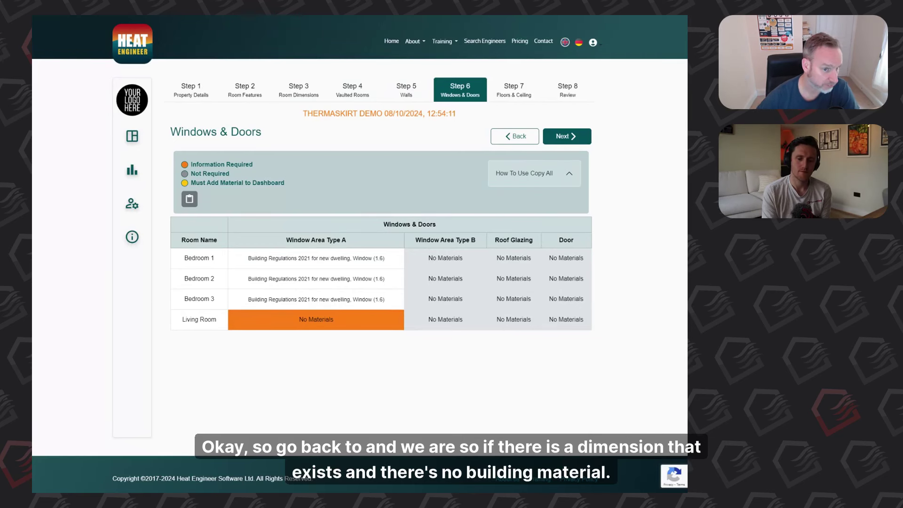
left_click(353, 323)
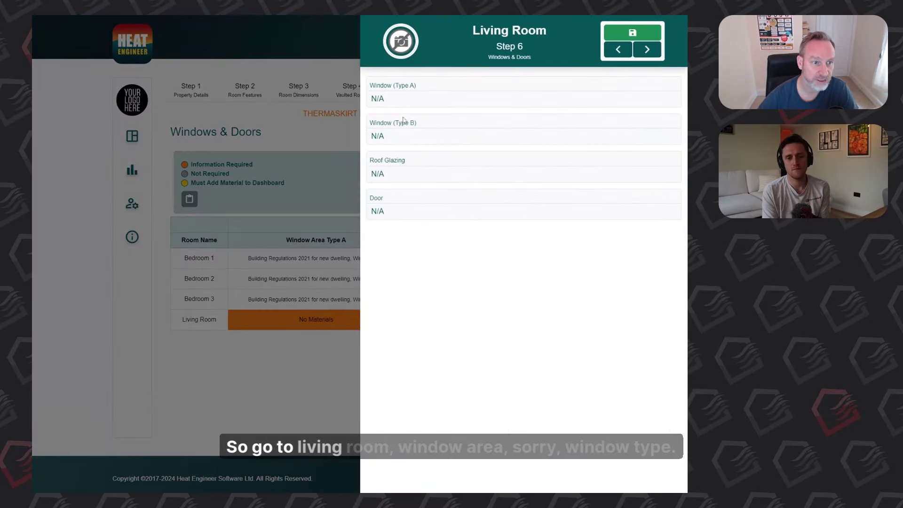
left_click(411, 101)
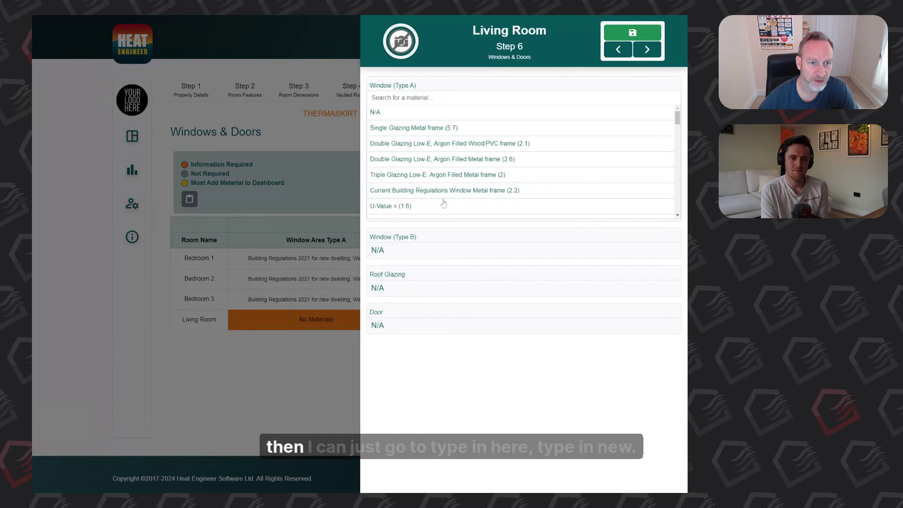
left_click(447, 98)
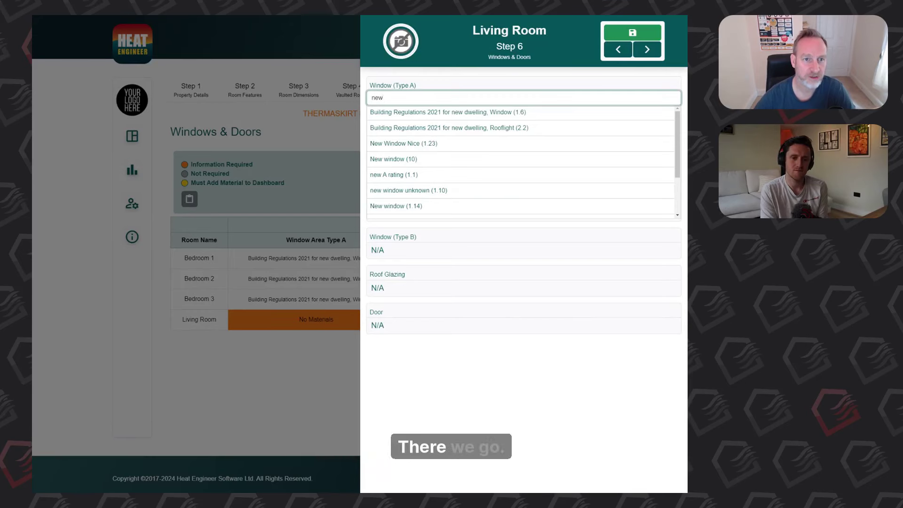
left_click(469, 112)
left_click(612, 37)
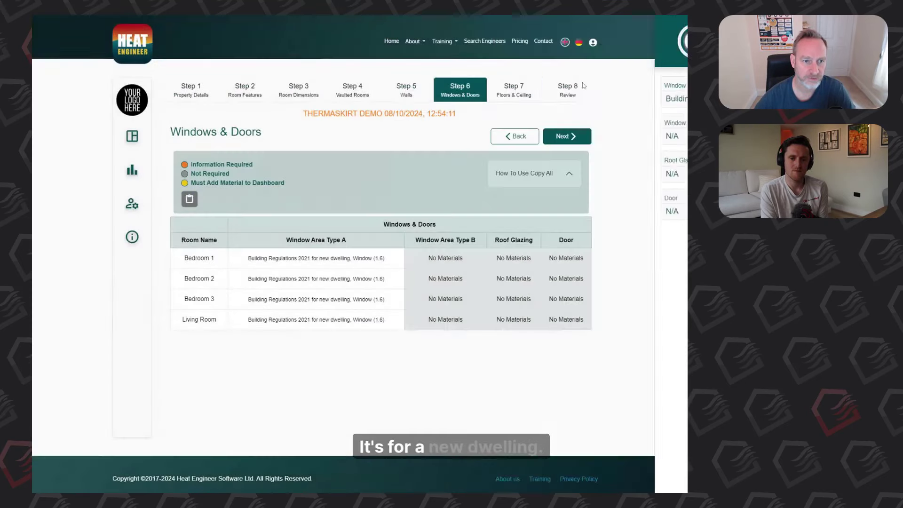
- In Floors & Ceiling, set the Living Room's floor material to Intermediate Floor Timber with insulation (0.32)
left_click(511, 87)
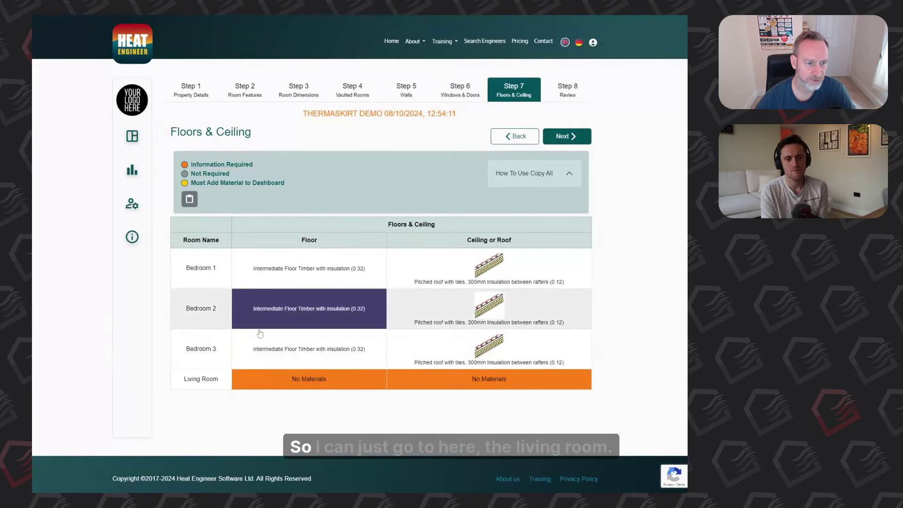
left_click(267, 378)
left_click(405, 100)
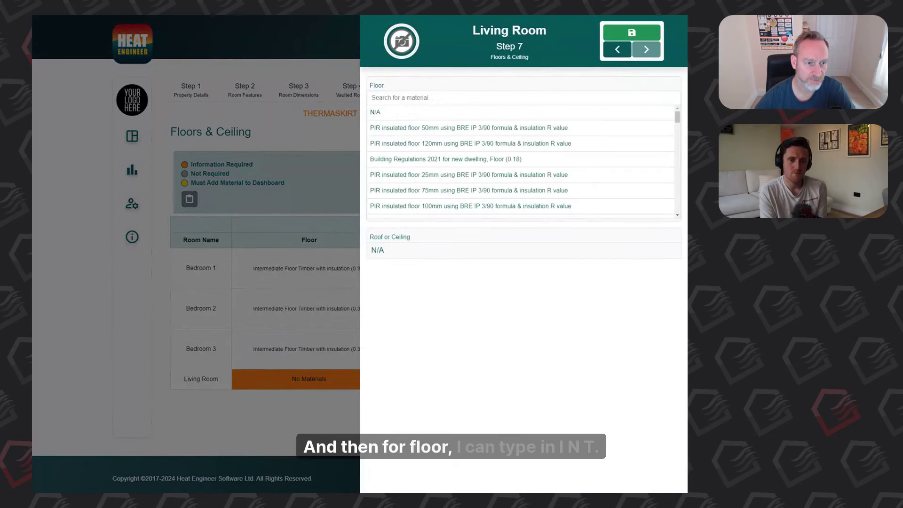
type("int")
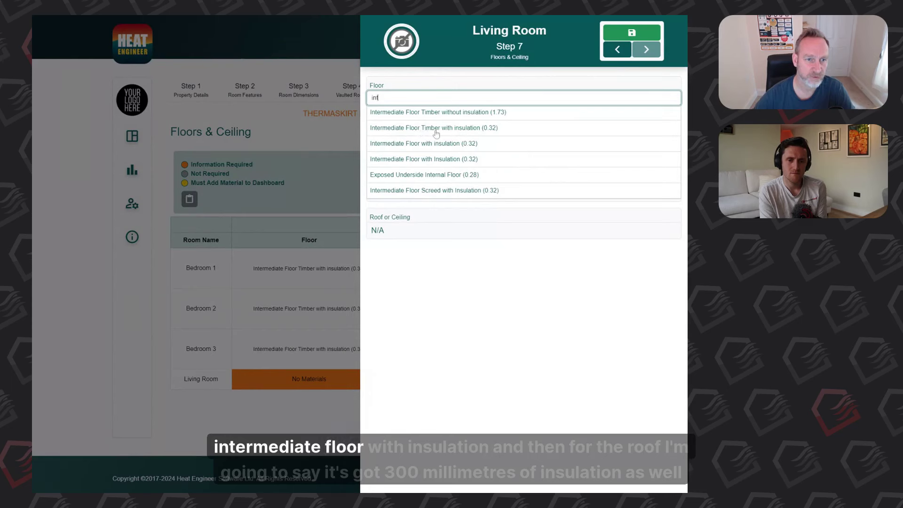
left_click(435, 131)
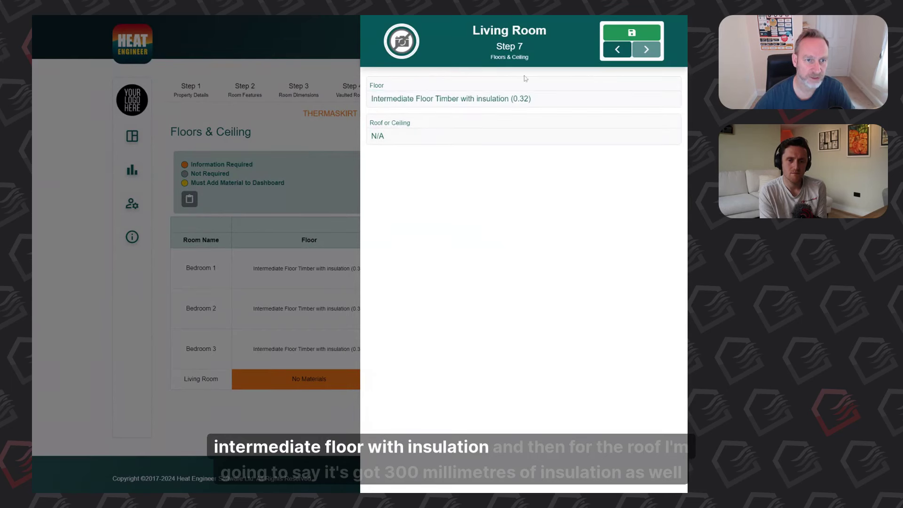
- Set the Living Room's roof or ceiling material to Pitched roof with tiles, 300mm Insulation between rafters (0.12) and save
left_click(418, 144)
left_click(443, 233)
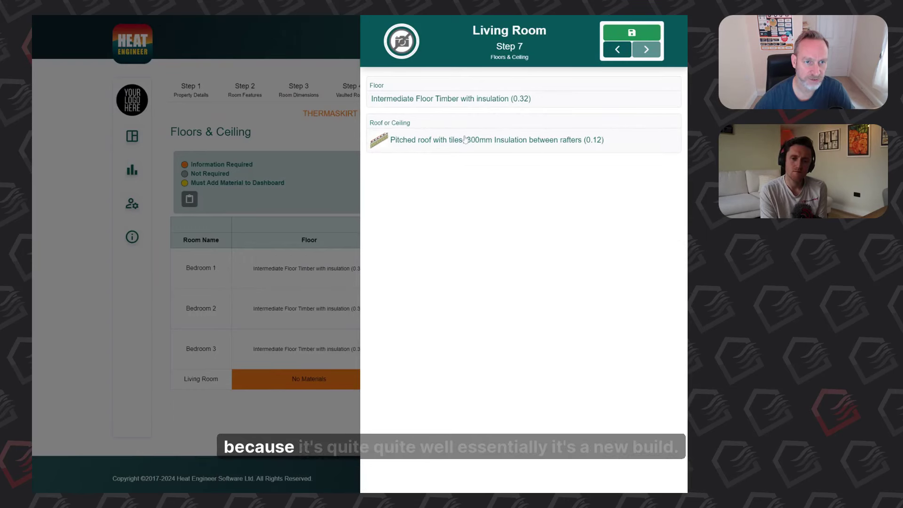
left_click(659, 33)
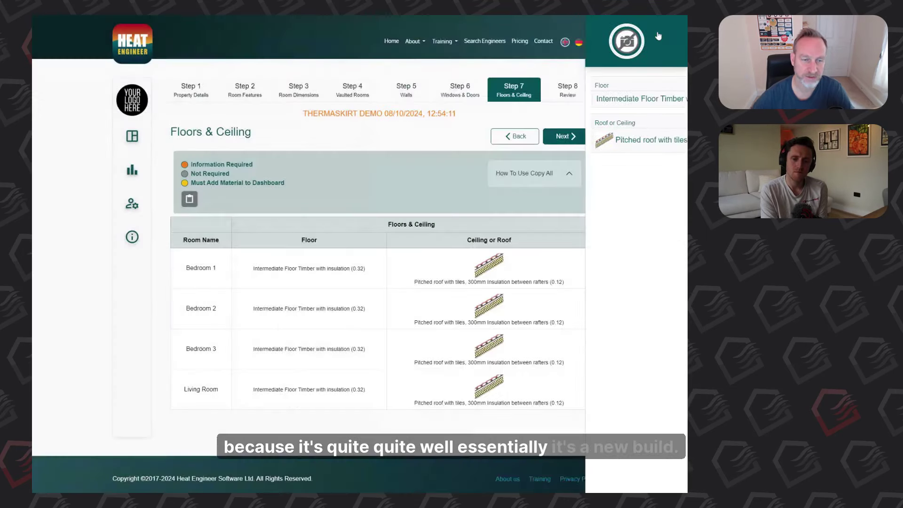
- Go on to the Review step and examine the total heat loss, building energy and room-by-room results
left_click(573, 138)
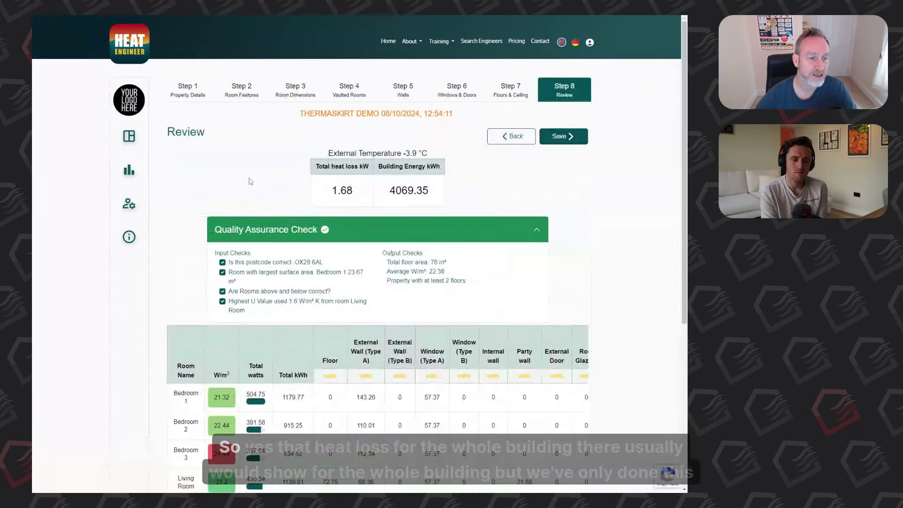
scroll(324, 180, "down", 1)
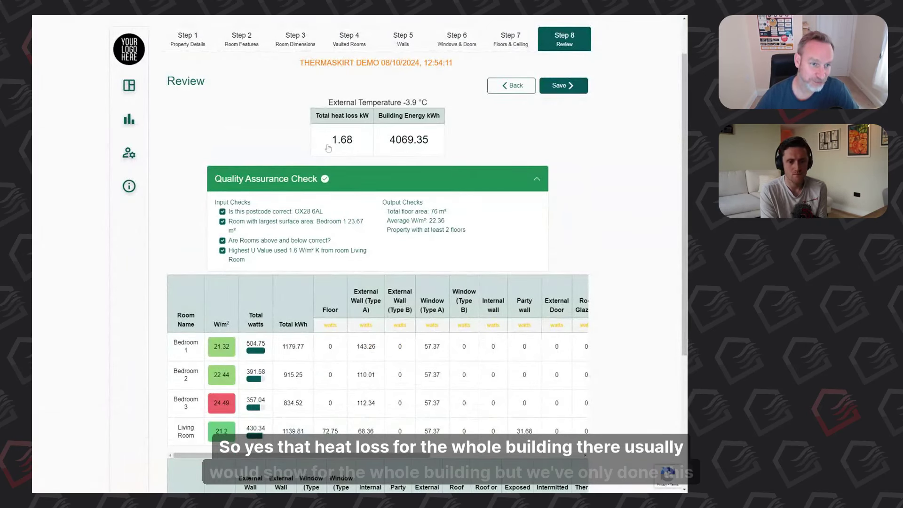
scroll(321, 143, "up", 1)
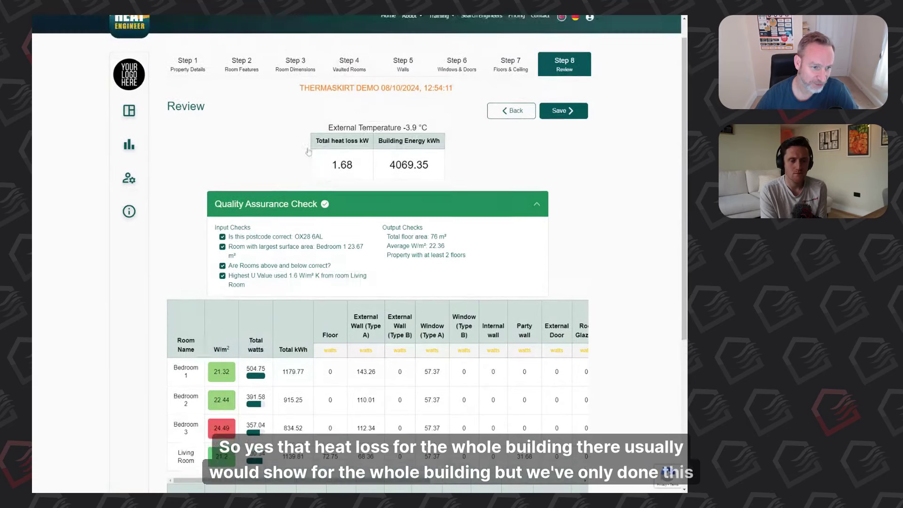
scroll(219, 309, "down", 3)
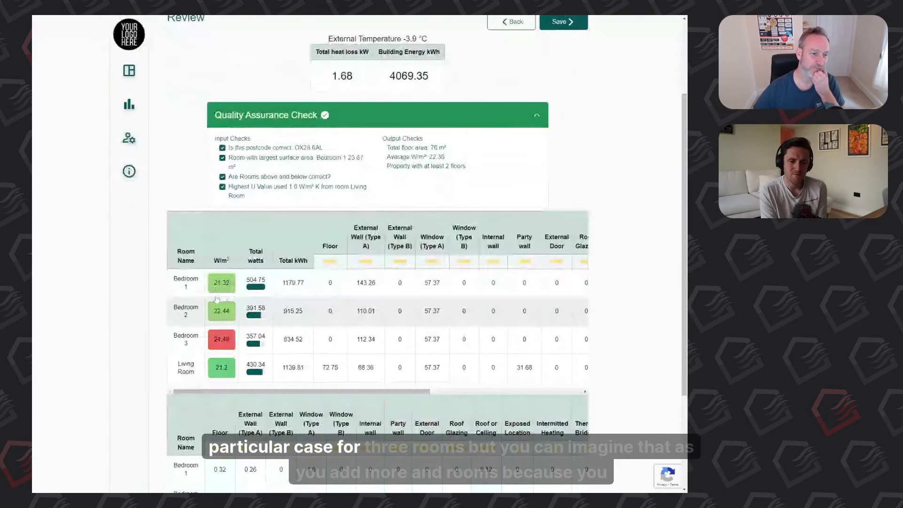
scroll(283, 344, "up", 1)
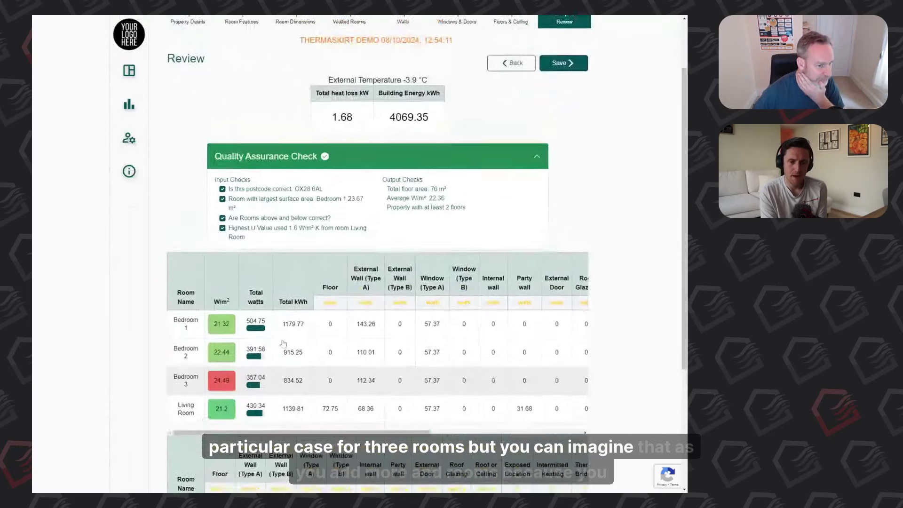
scroll(283, 344, "down", 2)
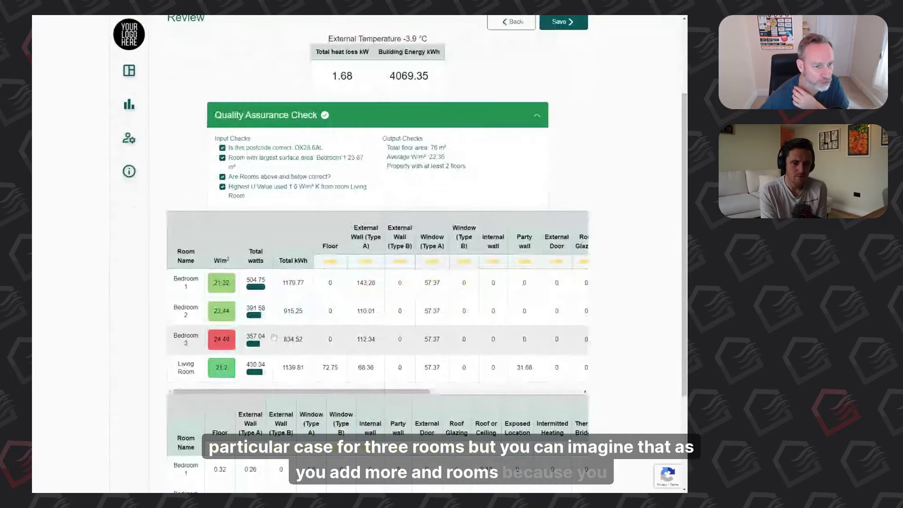
scroll(269, 345, "up", 2)
scroll(270, 345, "up", 1)
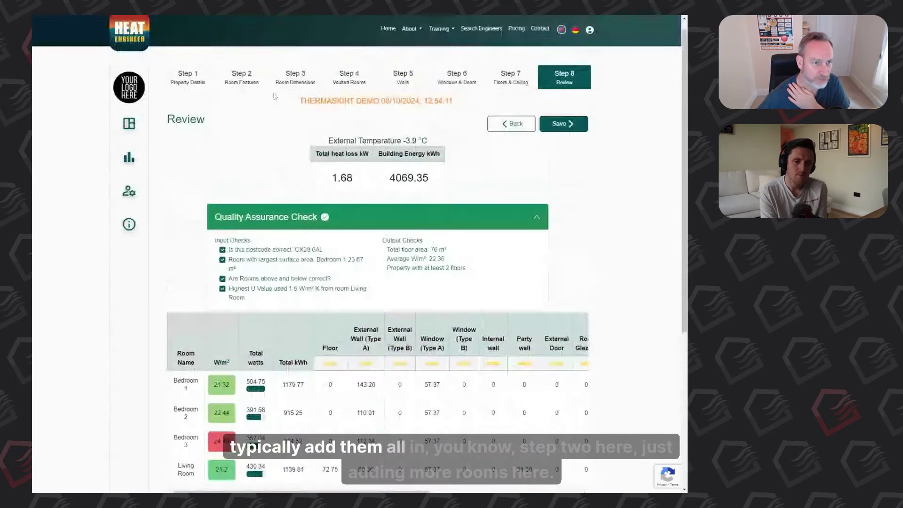
- Check the room list in Room Features and return to the quality assurance section of the Review step
left_click(241, 77)
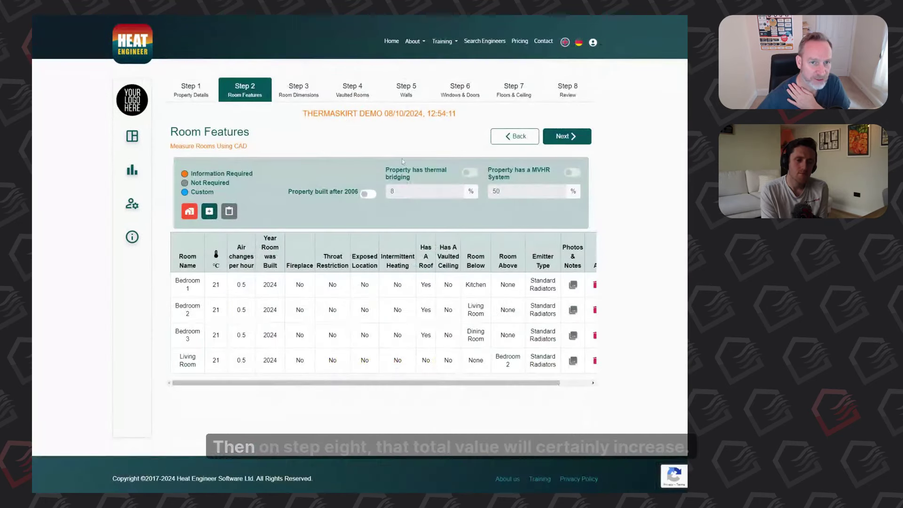
left_click(580, 97)
scroll(349, 147, "down", 1)
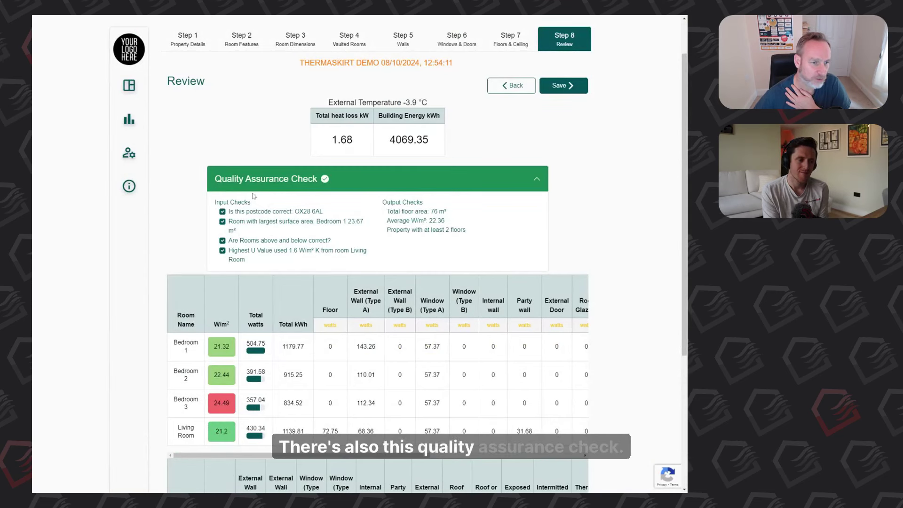
- Clear the postcode, largest surface area, rooms above and below, and highest U value input checks in the Quality Assurance Check
left_click(224, 252)
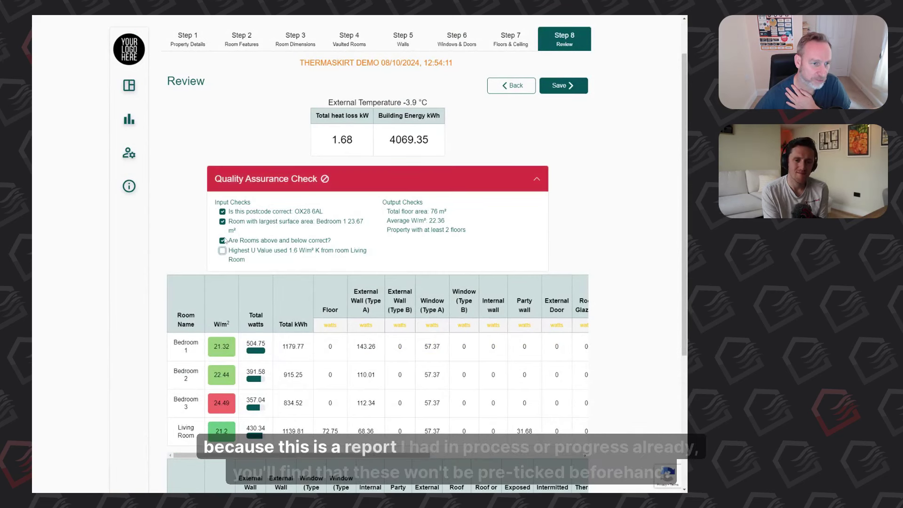
left_click(222, 222)
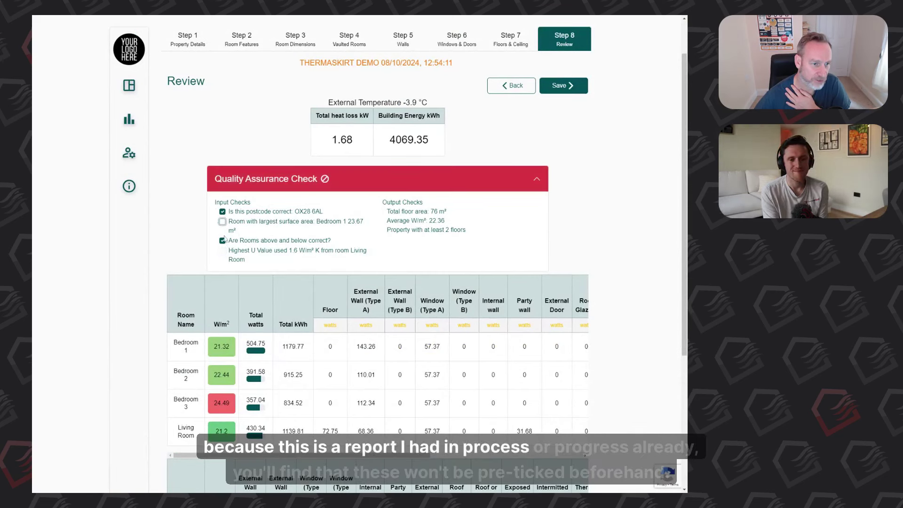
left_click(222, 211)
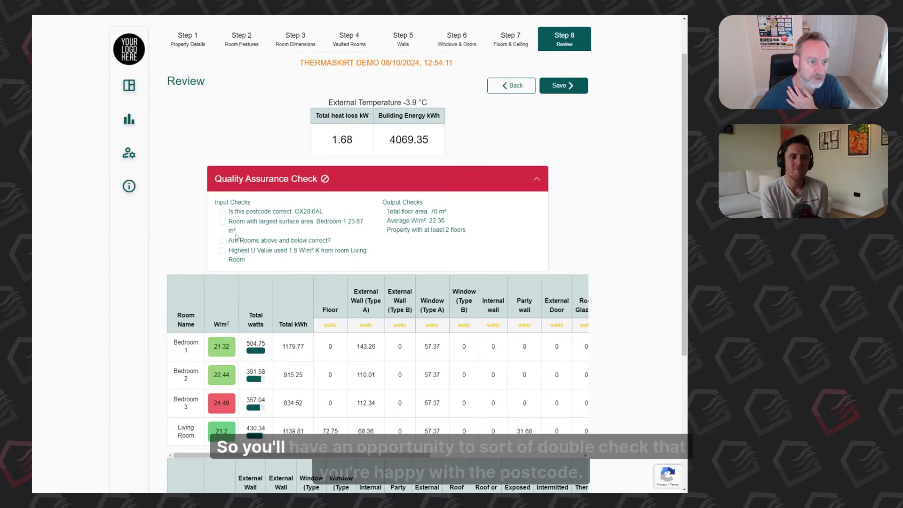
- Tick all four input checks in the Quality Assurance Check and collapse the section
left_click(223, 212)
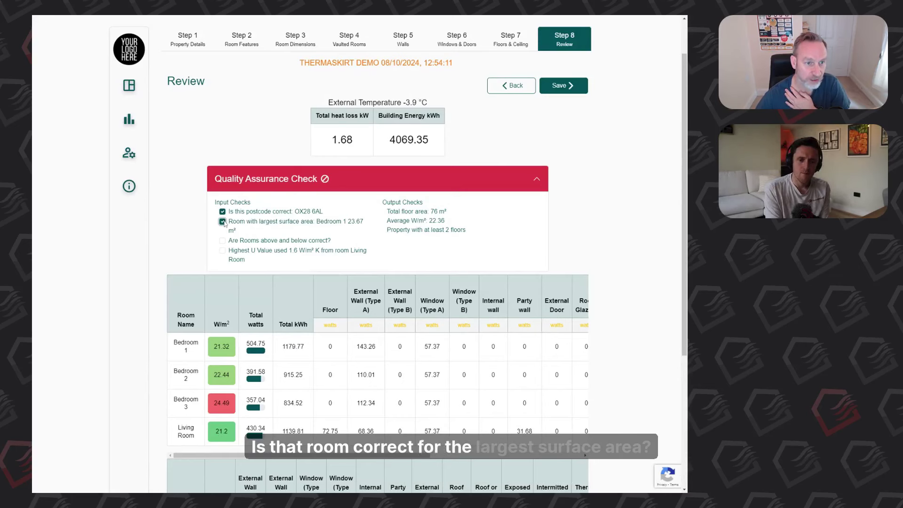
left_click(223, 241)
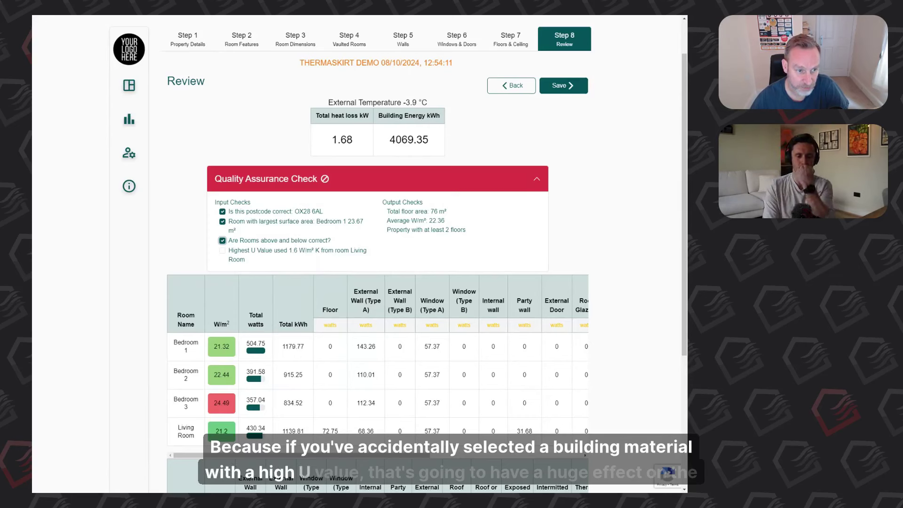
left_click(223, 251)
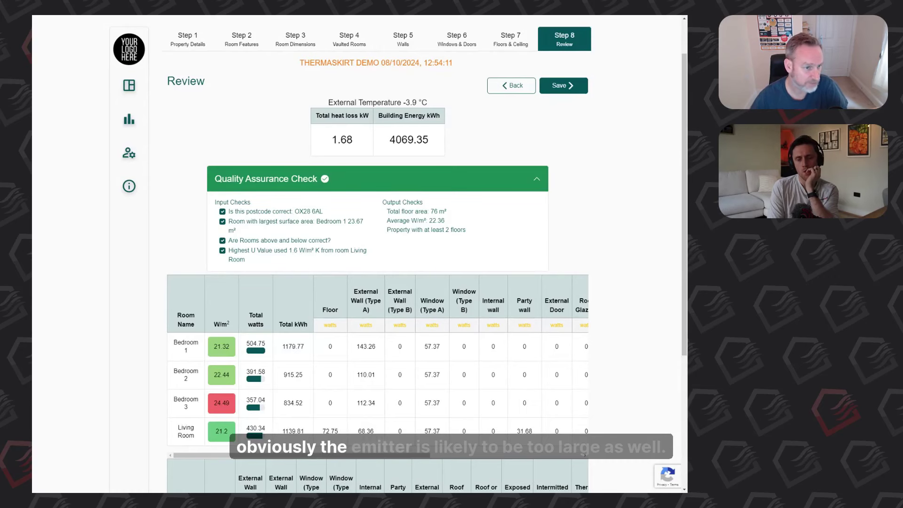
scroll(185, 232, "down", 1)
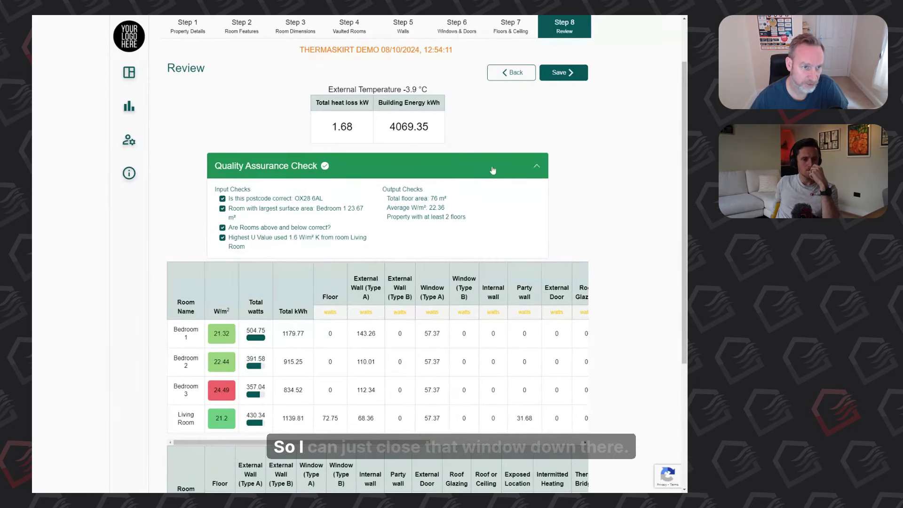
left_click(535, 166)
- Examine each room's total watts, the U value summary and the room temperatures below and above
scroll(458, 267, "down", 1)
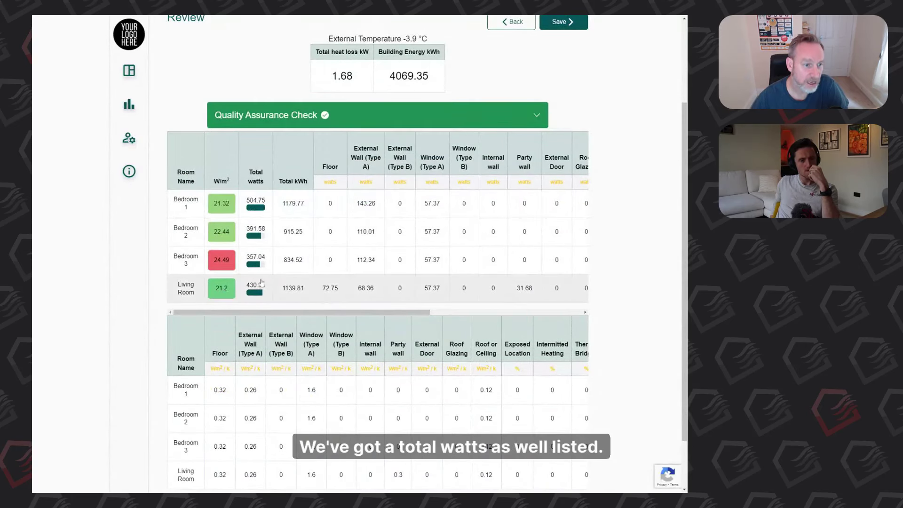
scroll(247, 343, "down", 2)
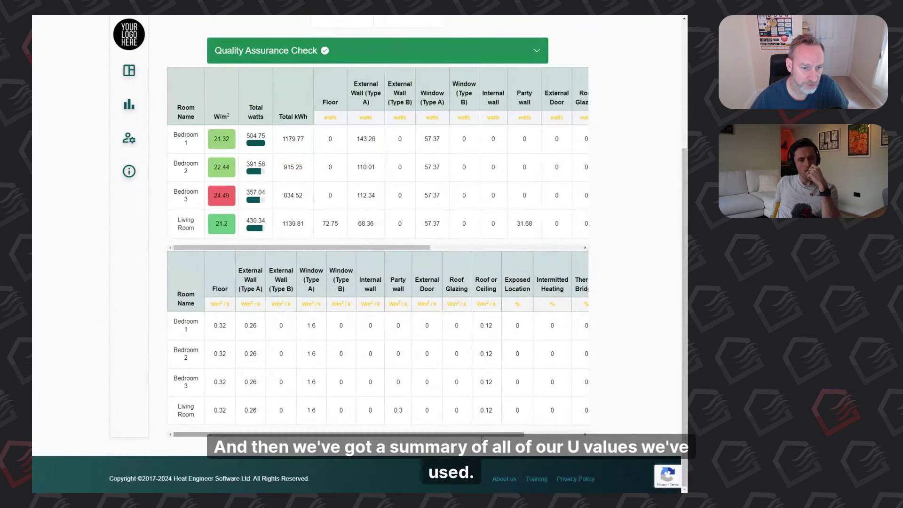
left_click_drag(482, 434, 540, 434)
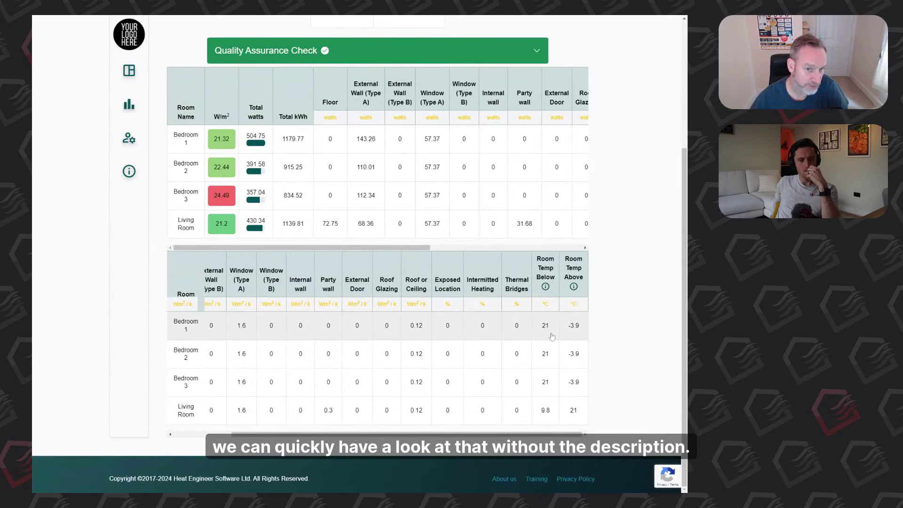
mouse_move(547, 287)
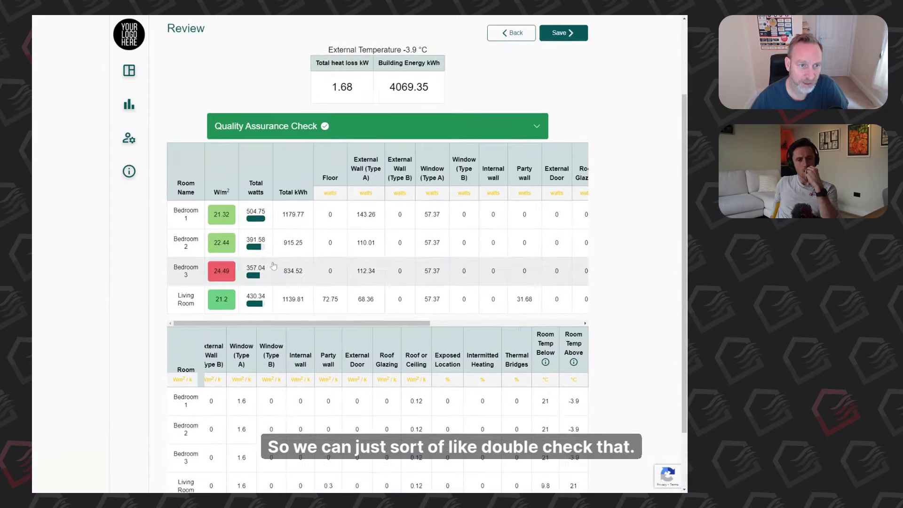
scroll(251, 254, "up", 2)
scroll(251, 255, "up", 2)
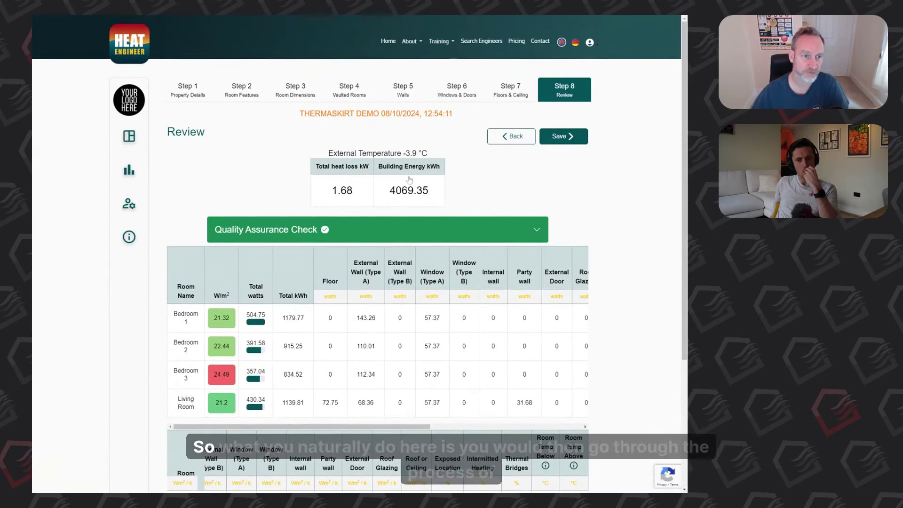
- Save the review and open the heat source selection, keeping Air Source Heat Pump as the heat source type
left_click(576, 137)
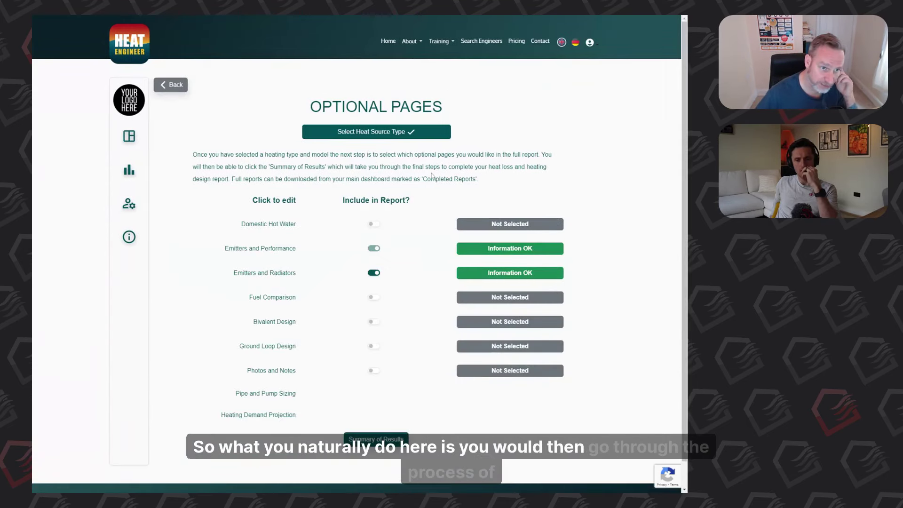
left_click(429, 133)
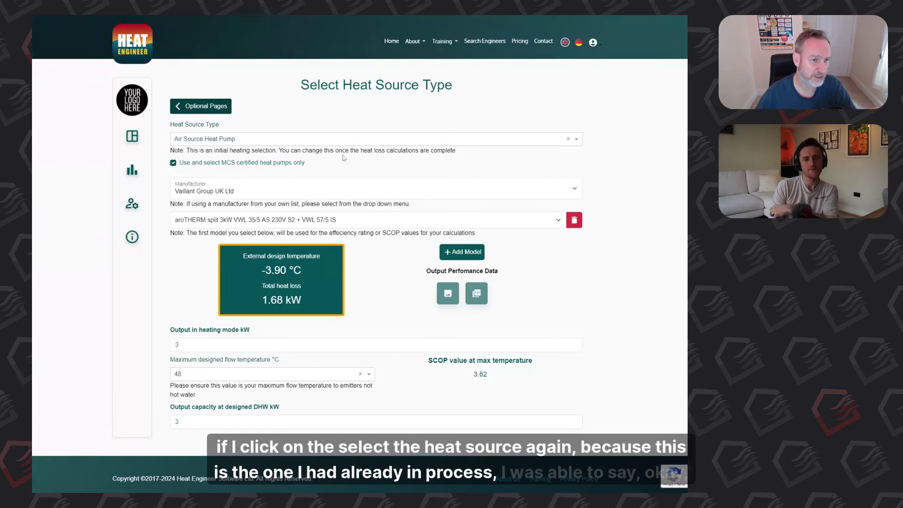
left_click(230, 141)
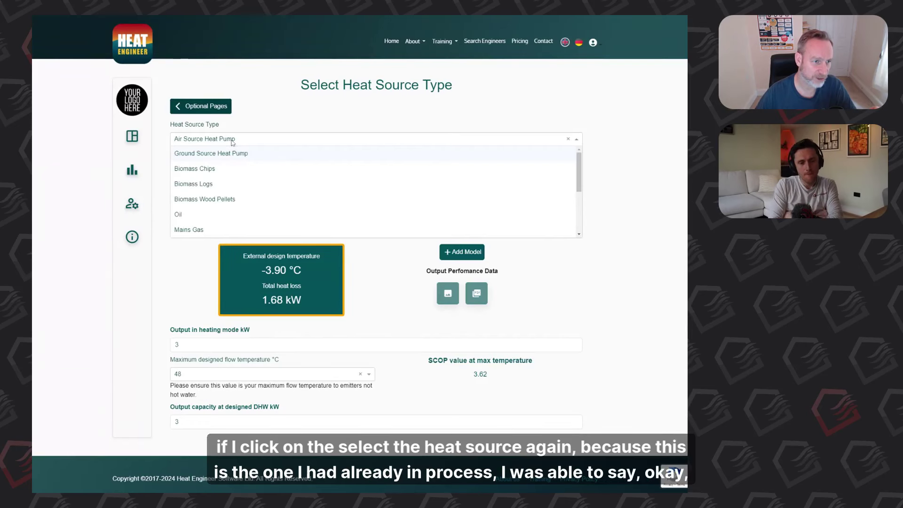
left_click(253, 138)
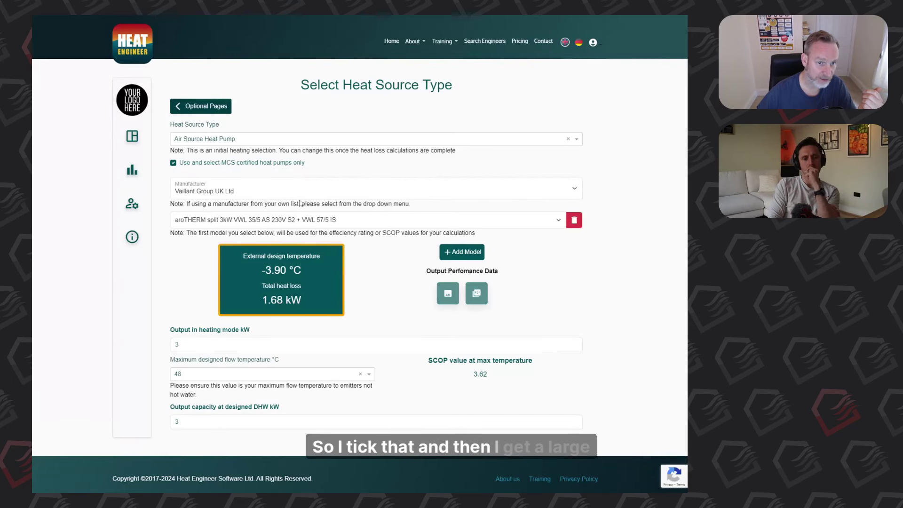
- Keep Vaillant Group UK Ltd as the manufacturer and set the maximum designed flow temperature to 36 °C
left_click(354, 193)
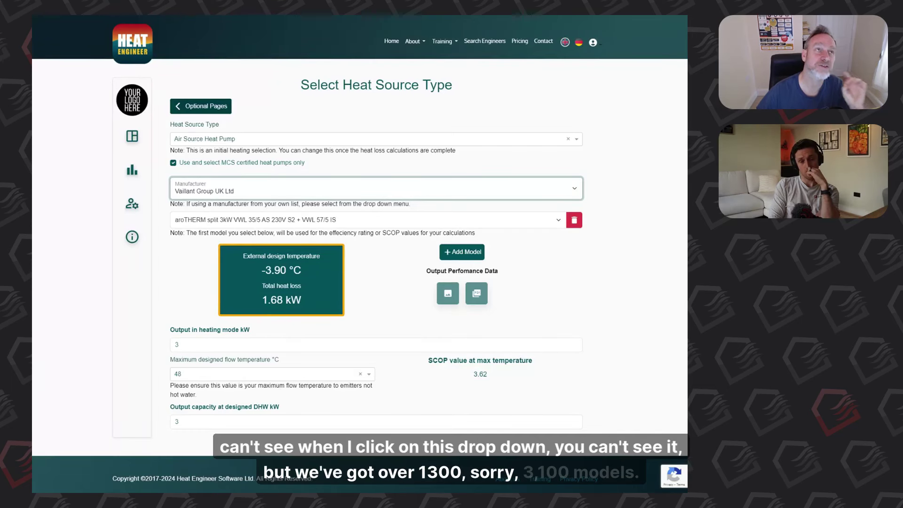
left_click(400, 166)
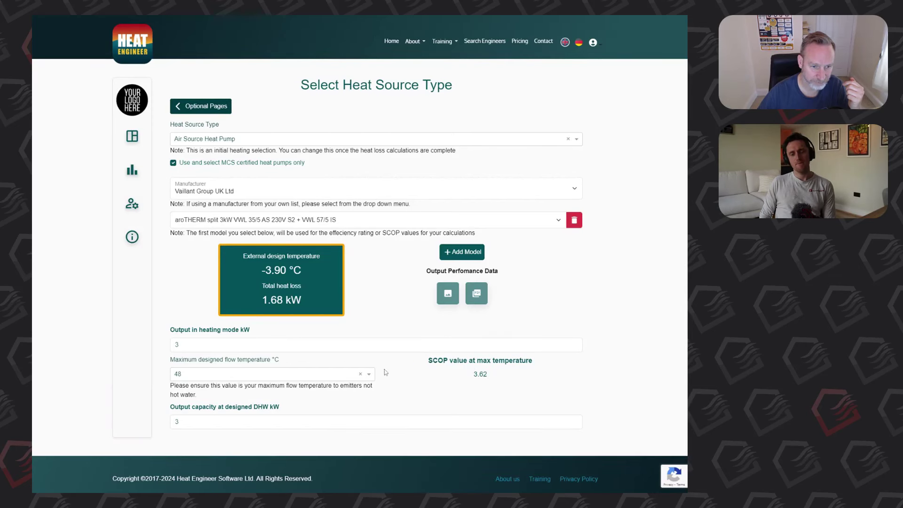
left_click(198, 376)
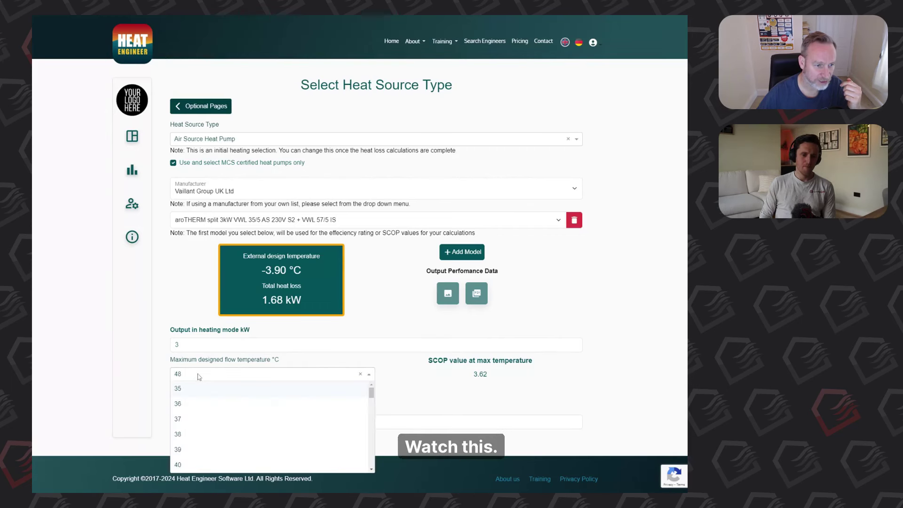
left_click(196, 404)
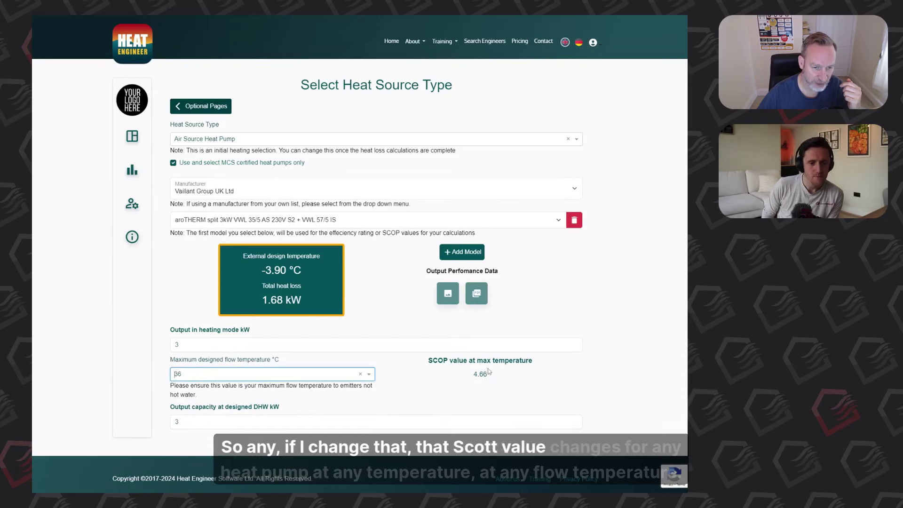
- Try 40 °C and 48 °C as the maximum designed flow temperature for the heat pump
left_click(255, 378)
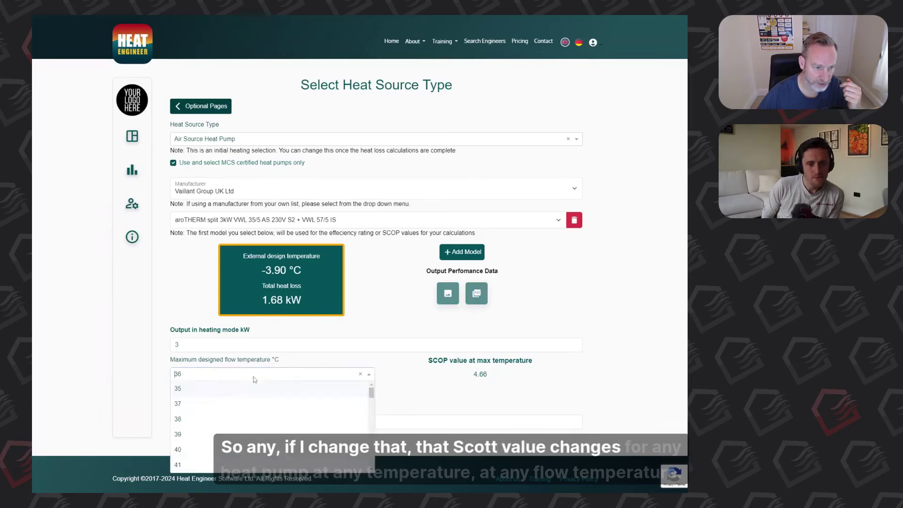
left_click(211, 454)
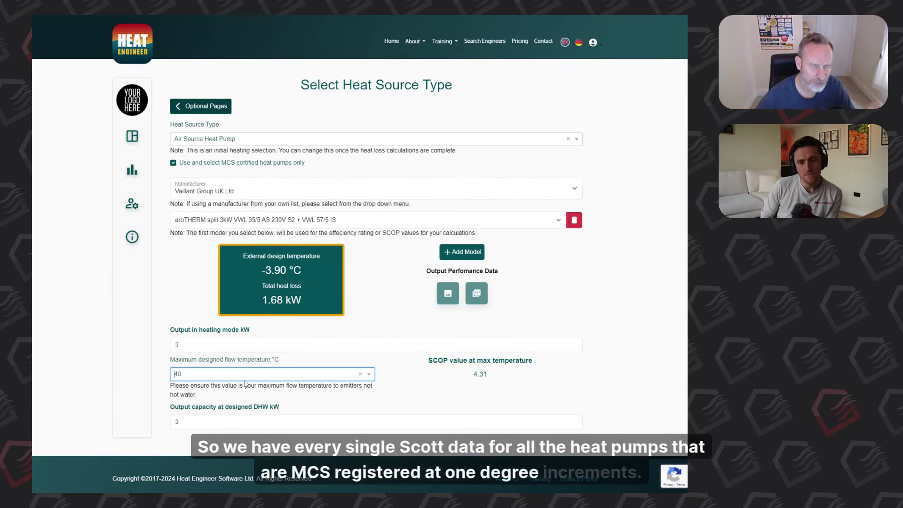
left_click(219, 374)
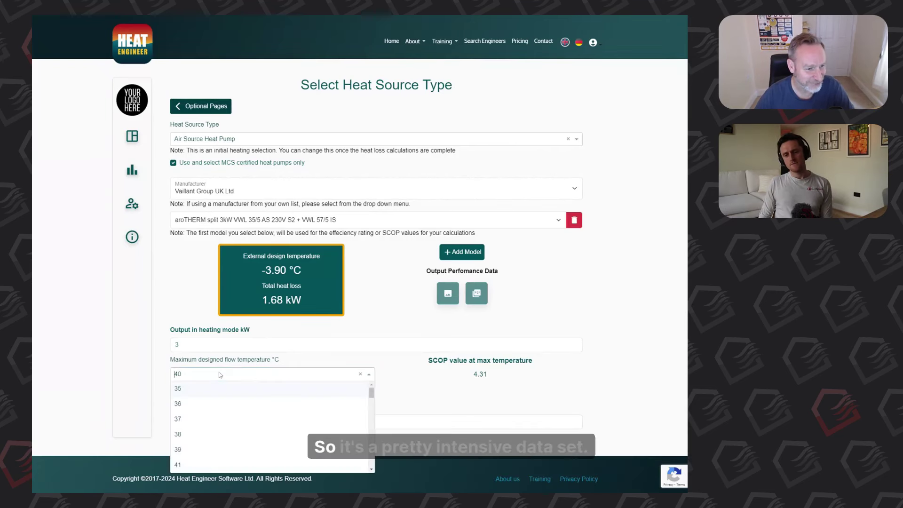
scroll(220, 398, "down", 1)
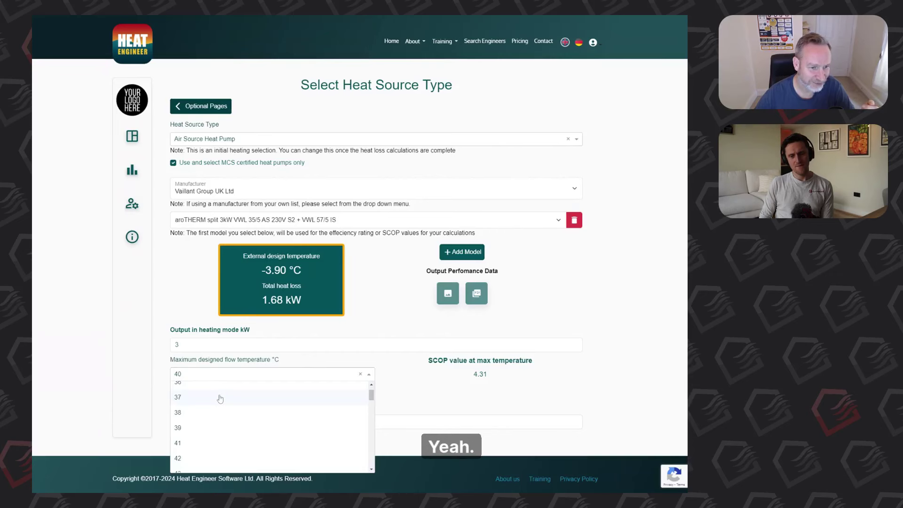
scroll(220, 398, "down", 2)
left_click(219, 428)
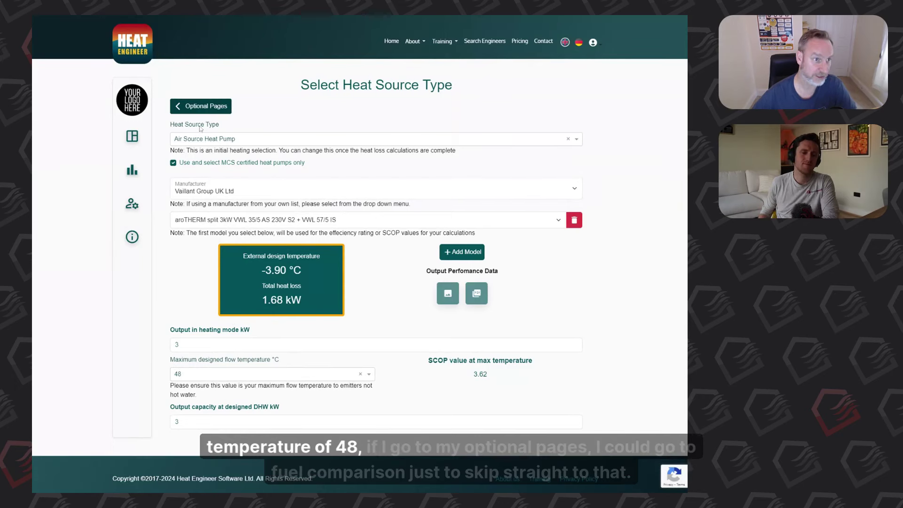
- Include the Fuel Comparison page in the report and set its electricity cost to 26 pence per kWh
left_click(204, 107)
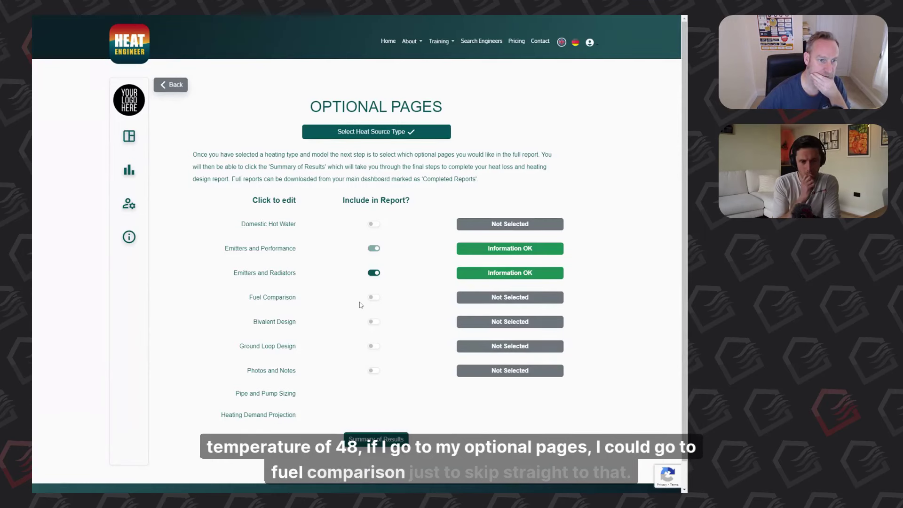
left_click(374, 297)
left_click(290, 297)
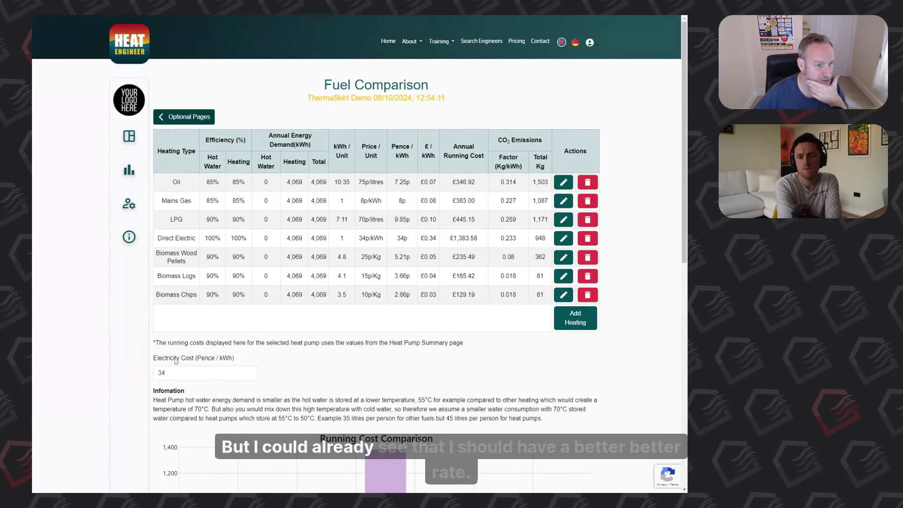
double_click(161, 372)
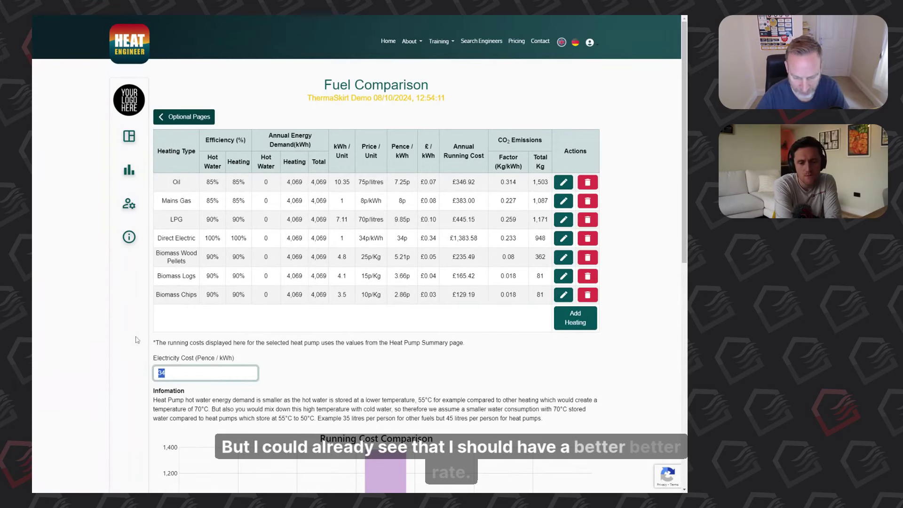
type("26")
left_click(302, 374)
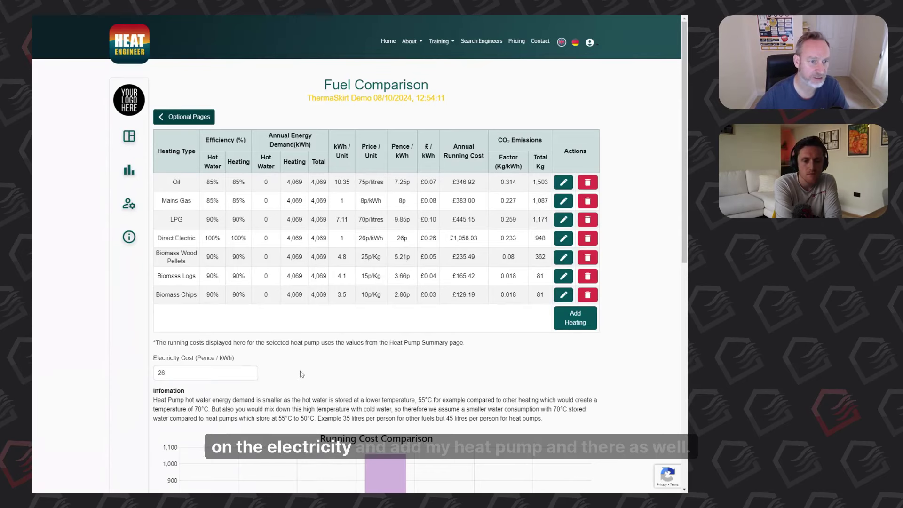
- Add a heating type to the fuel comparison using the Air Source Heat Pump preset and save it
left_click(562, 318)
left_click(401, 71)
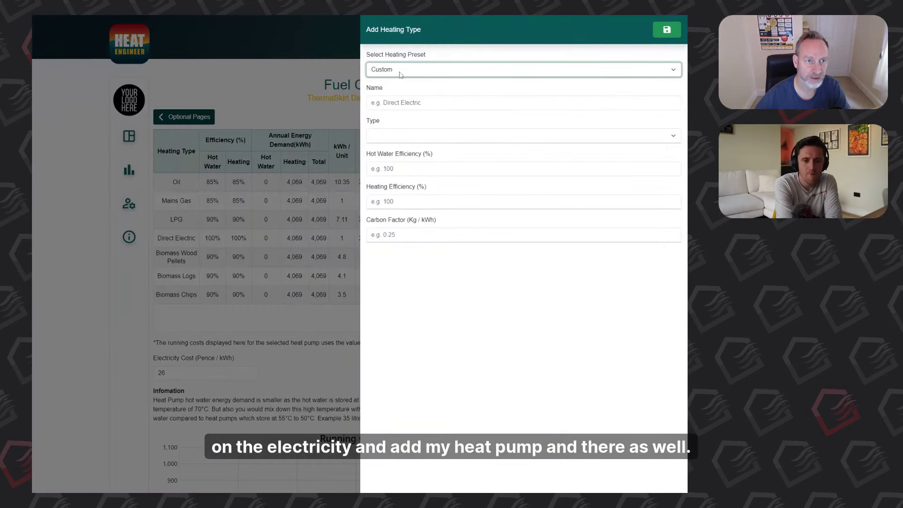
left_click(401, 81)
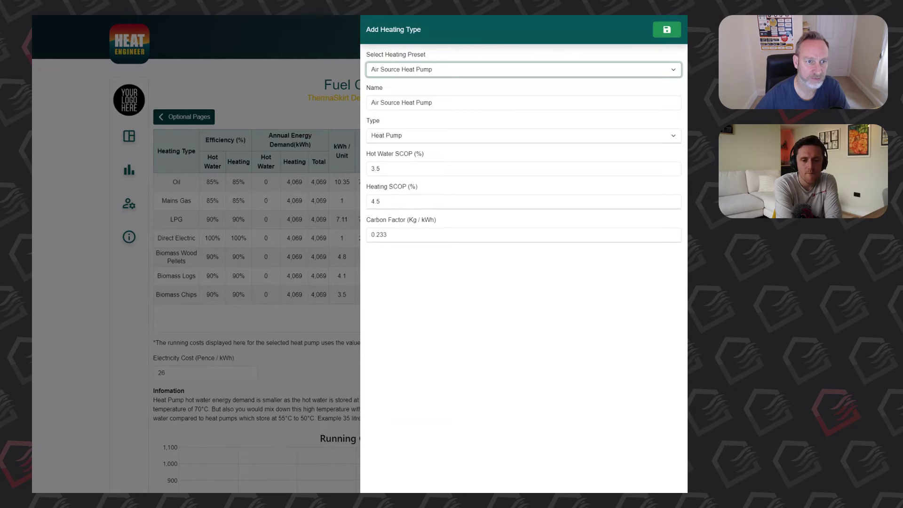
left_click(667, 30)
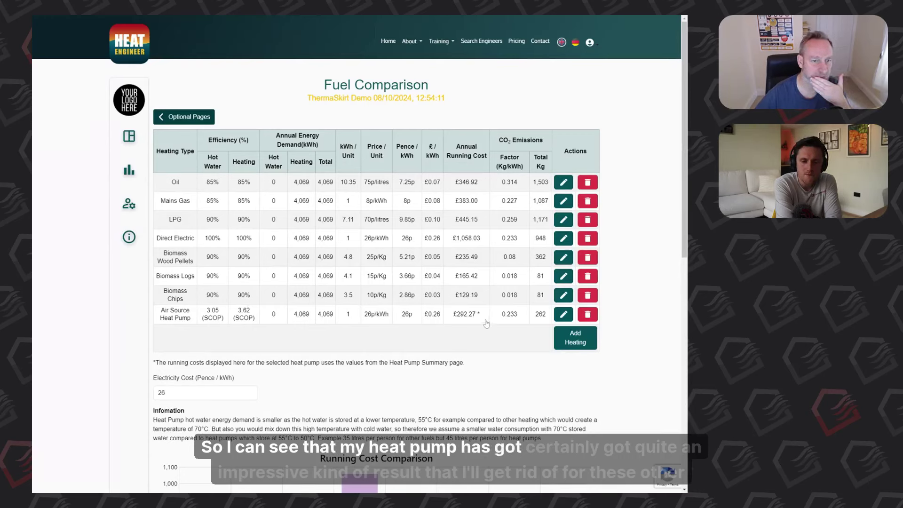
- Delete Biomass Chips, Biomass Logs, Biomass Wood Pellets, Direct Electric and LPG from the fuel comparison table
left_click(590, 295)
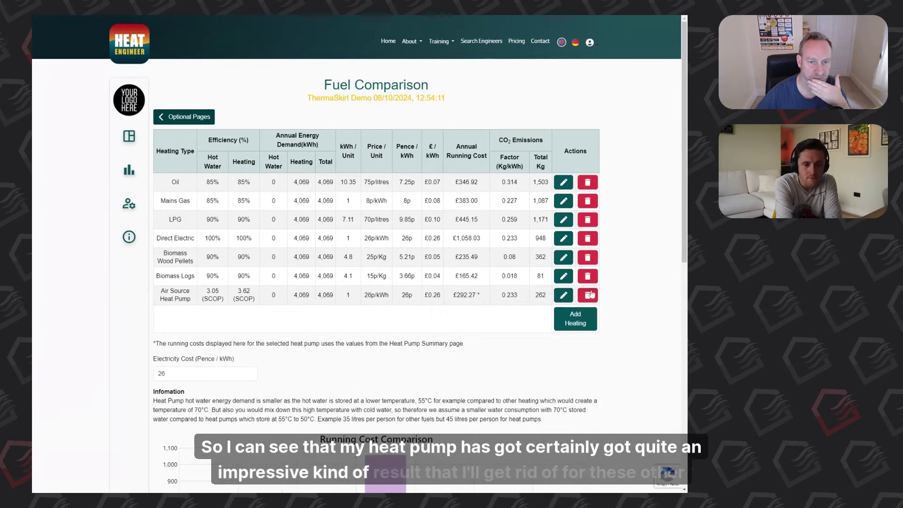
left_click(589, 276)
left_click(590, 257)
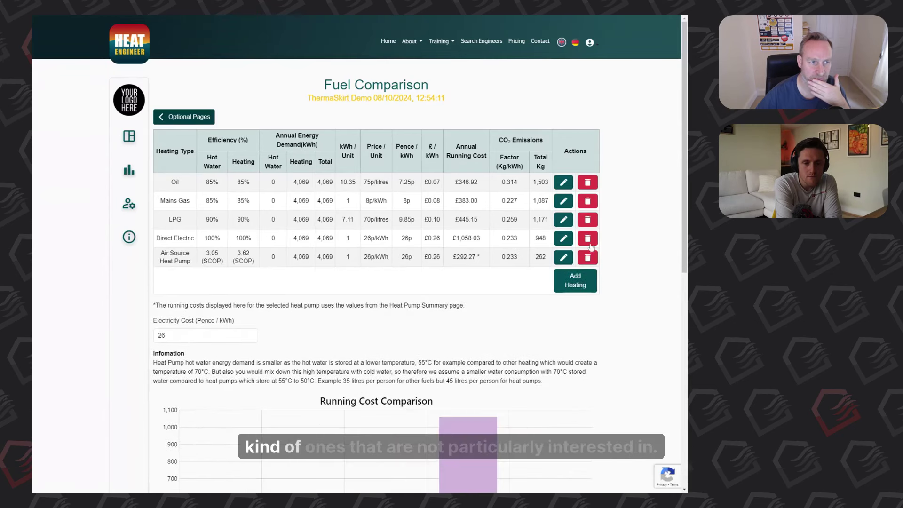
left_click(588, 240)
left_click(588, 220)
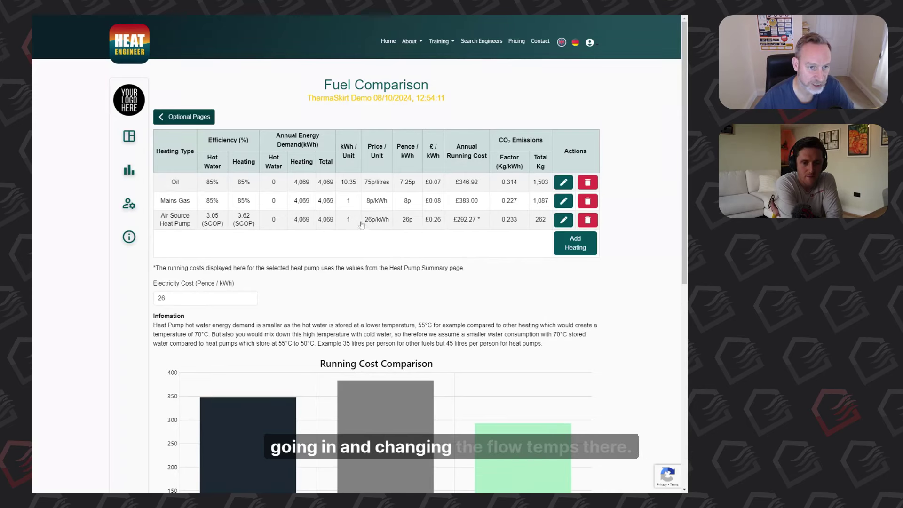
- Check the maximum designed flow temperature in the heat source selection and return to the optional pages
left_click(177, 116)
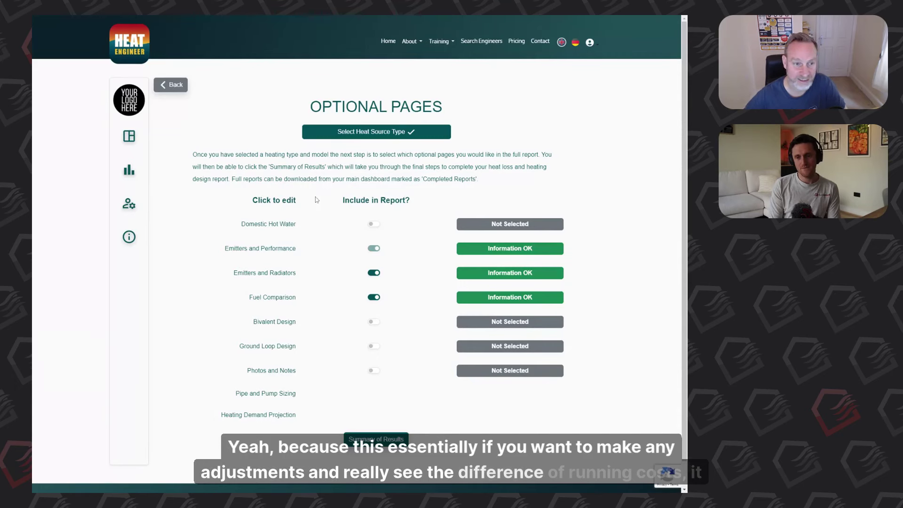
left_click(337, 138)
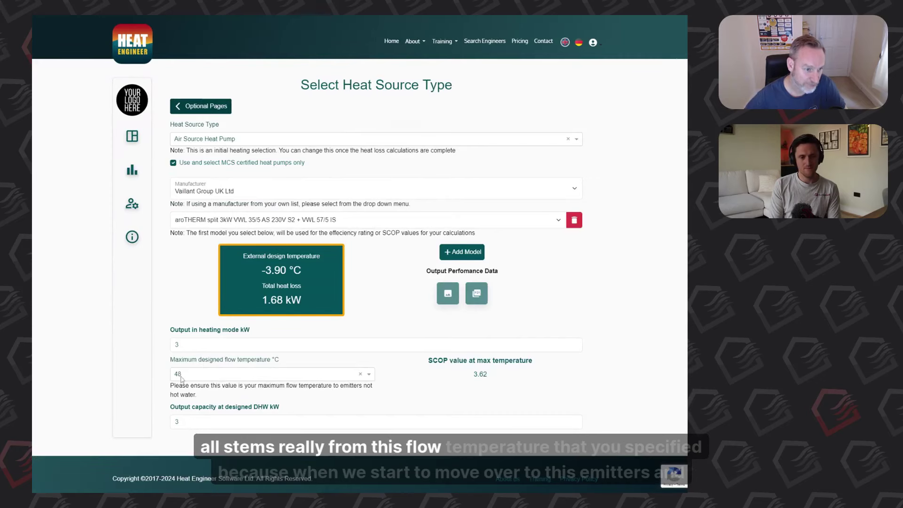
left_click(214, 108)
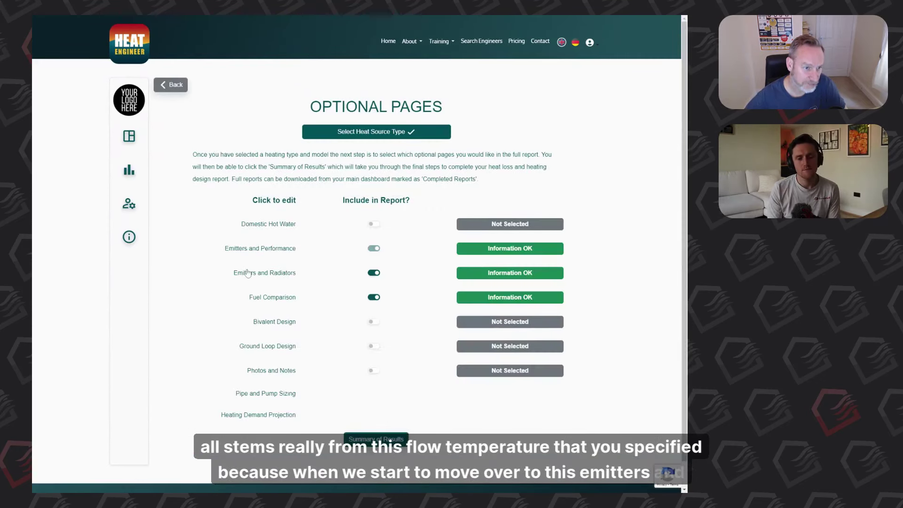
- Examine Bedroom 1's heat loss, current radiators and proposed emitters in Emitters and Radiators, then collapse the room
left_click(248, 273)
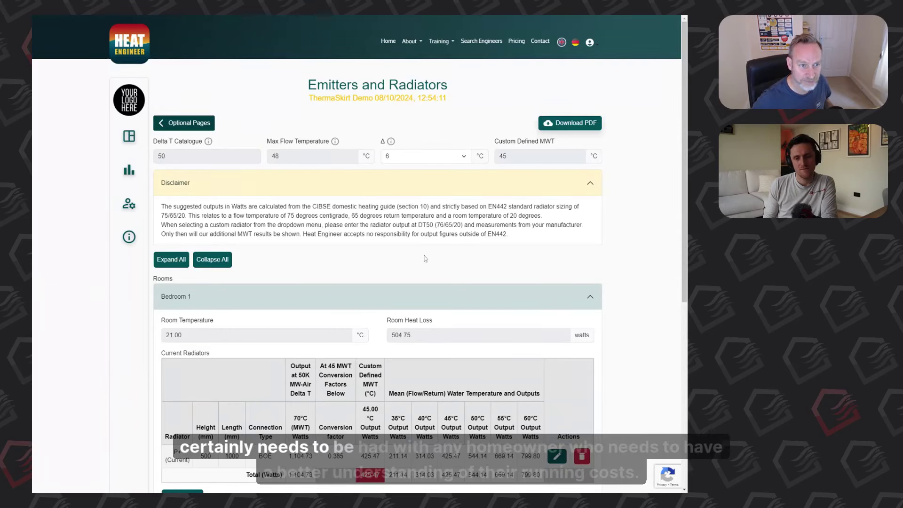
scroll(425, 258, "down", 3)
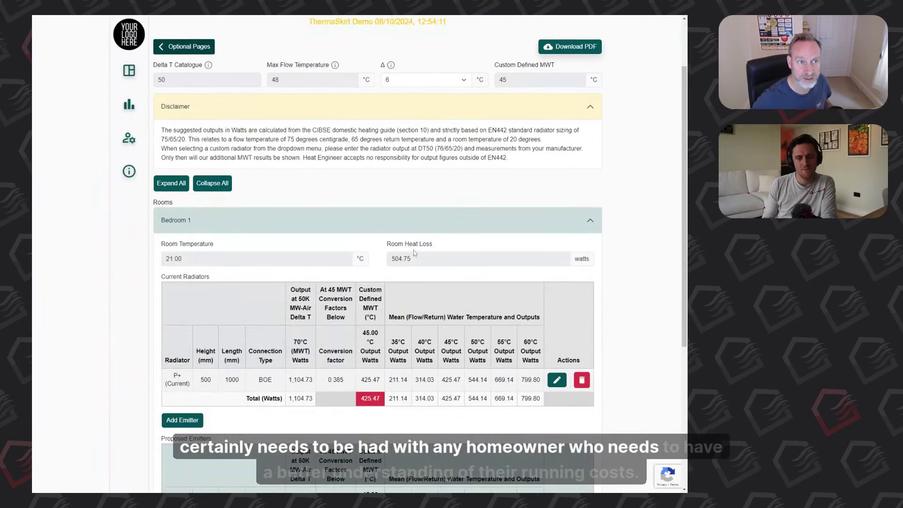
scroll(414, 253, "down", 1)
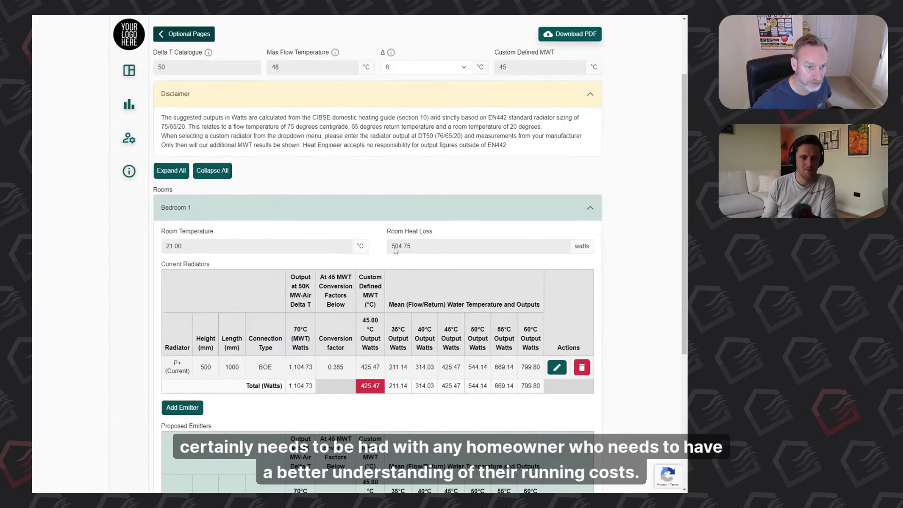
scroll(258, 259, "down", 3)
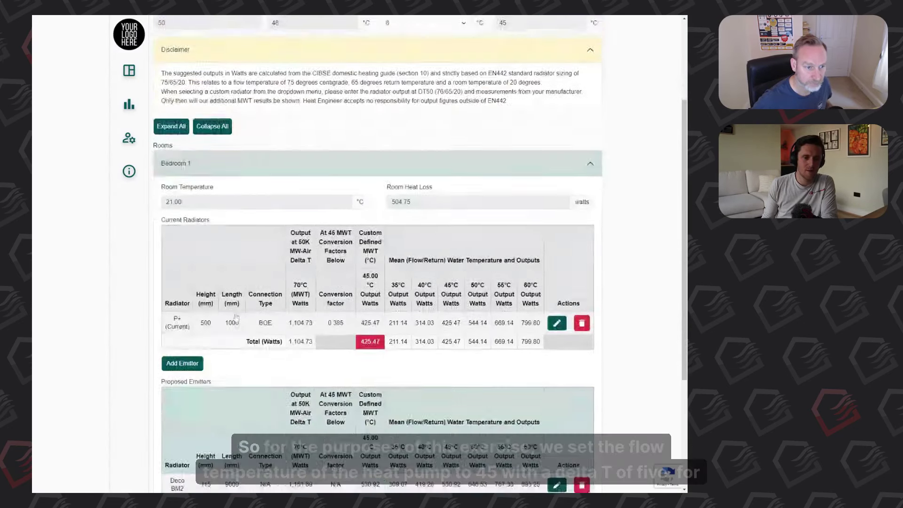
scroll(250, 313, "down", 2)
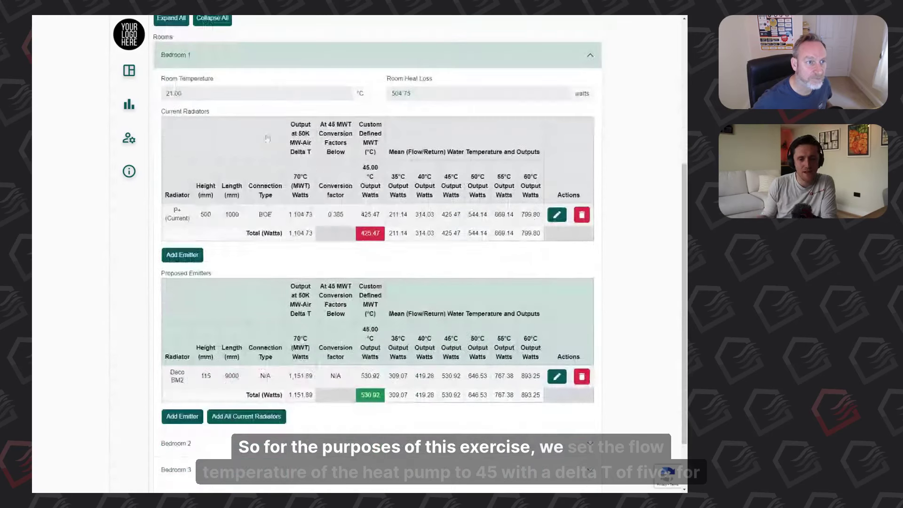
left_click(261, 59)
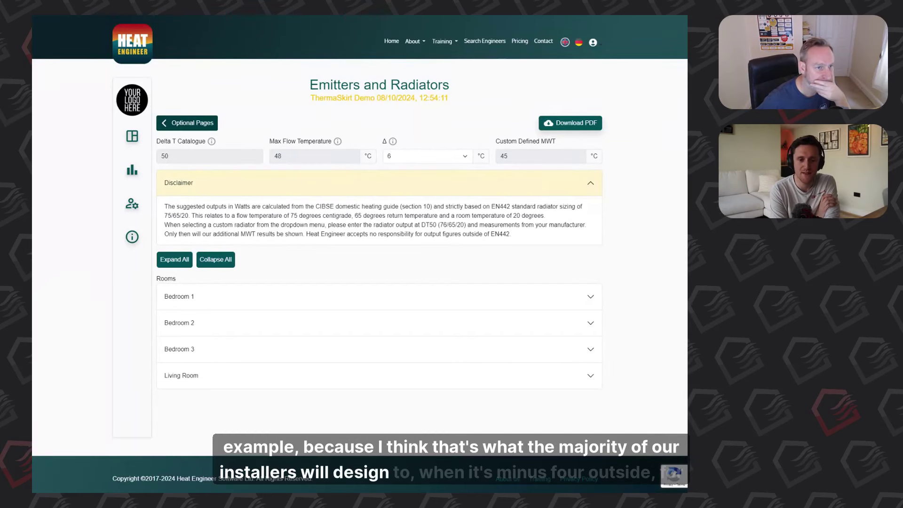
- Return to the heat source selection and set the maximum designed flow temperature to 45 °C
left_click(209, 124)
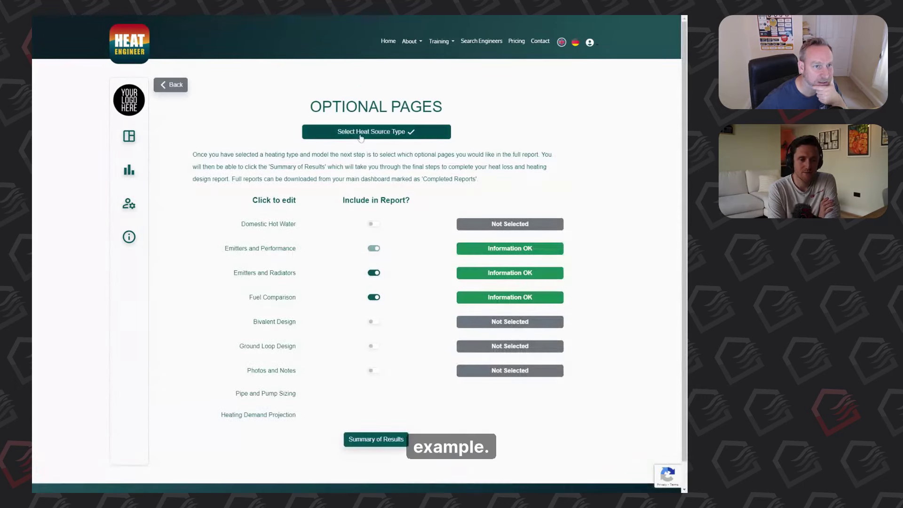
left_click(360, 132)
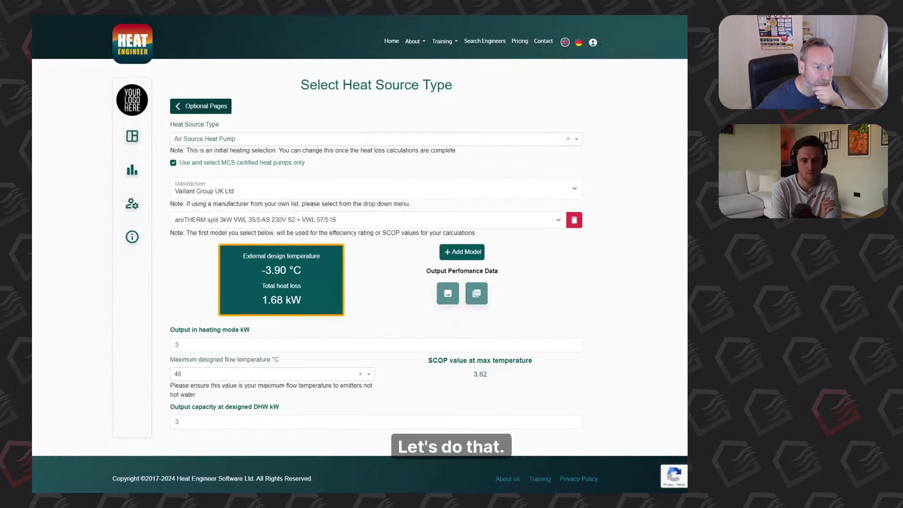
left_click(191, 374)
scroll(199, 414, "down", 3)
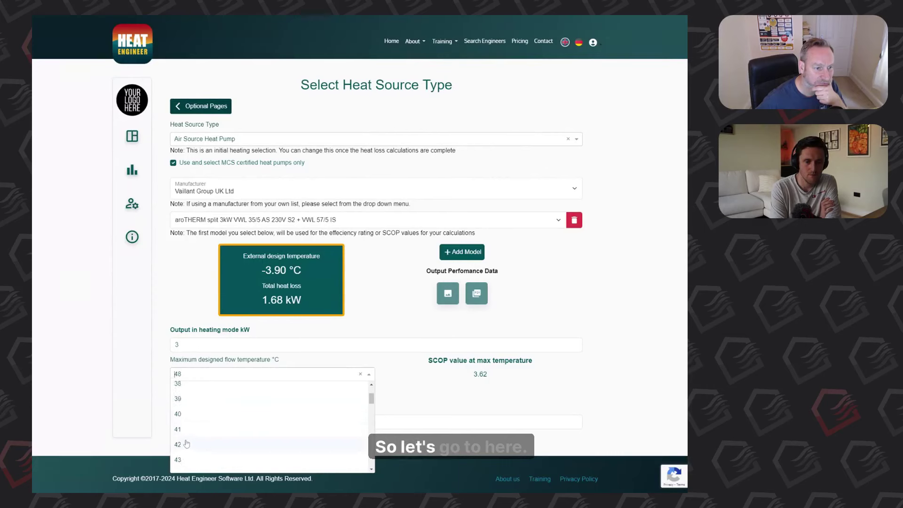
left_click(178, 439)
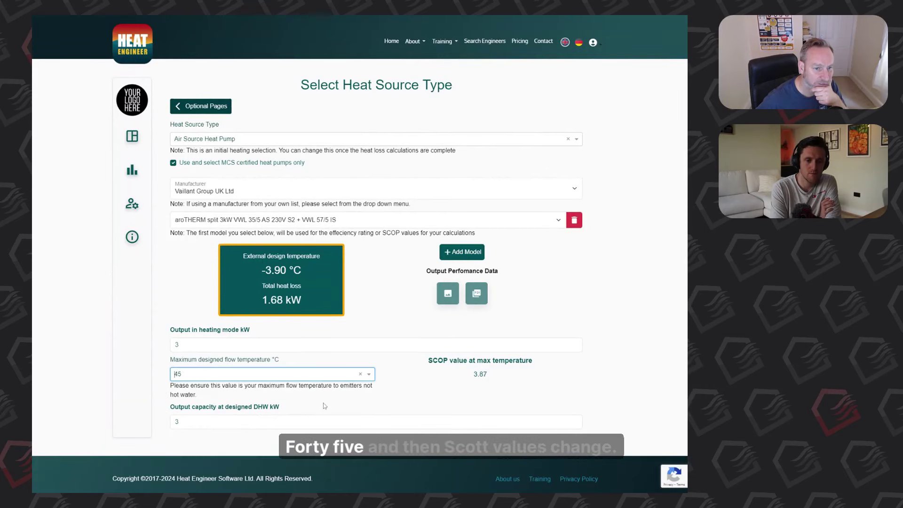
left_click(392, 390)
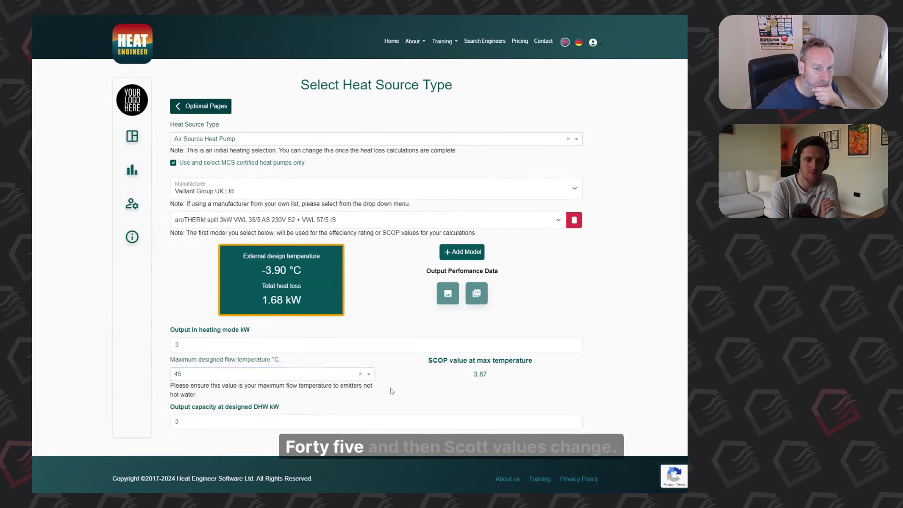
- Set Bedroom 1's flow temperature to 45 °C in Emitters and Performance and save it
left_click(216, 111)
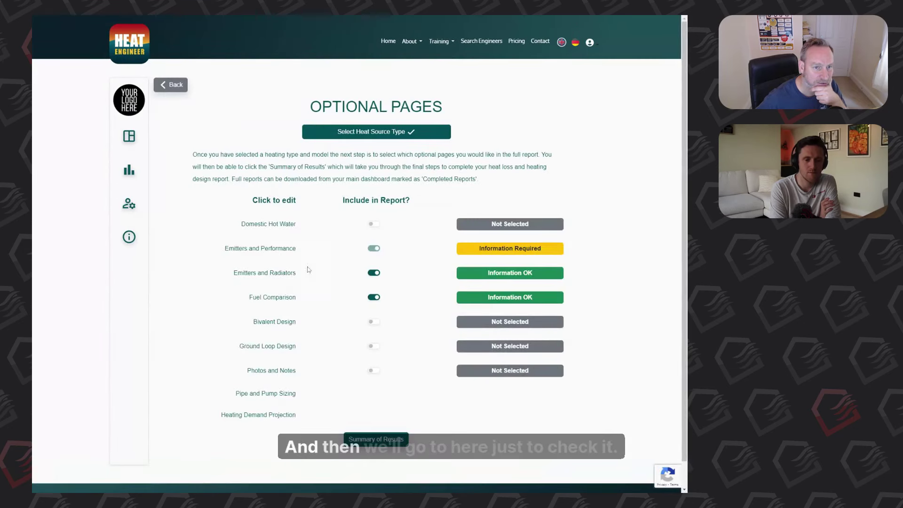
left_click(280, 250)
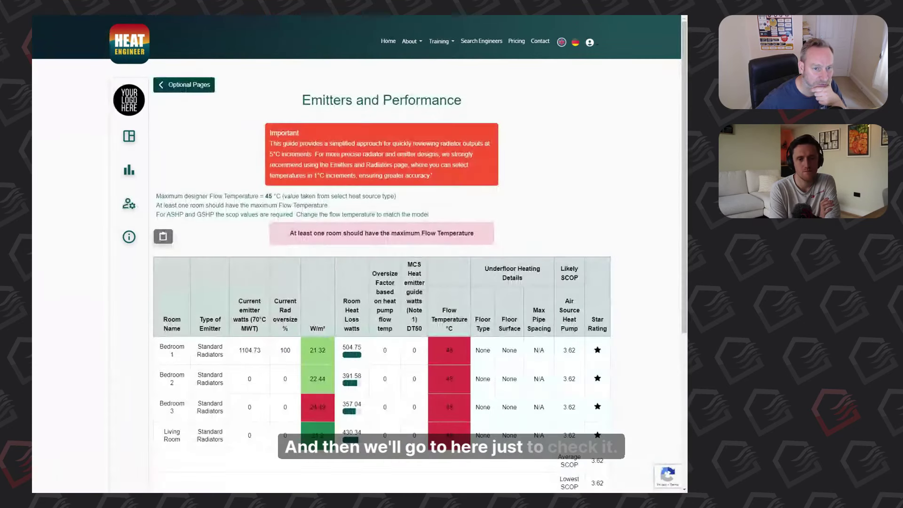
left_click(448, 350)
left_click(390, 80)
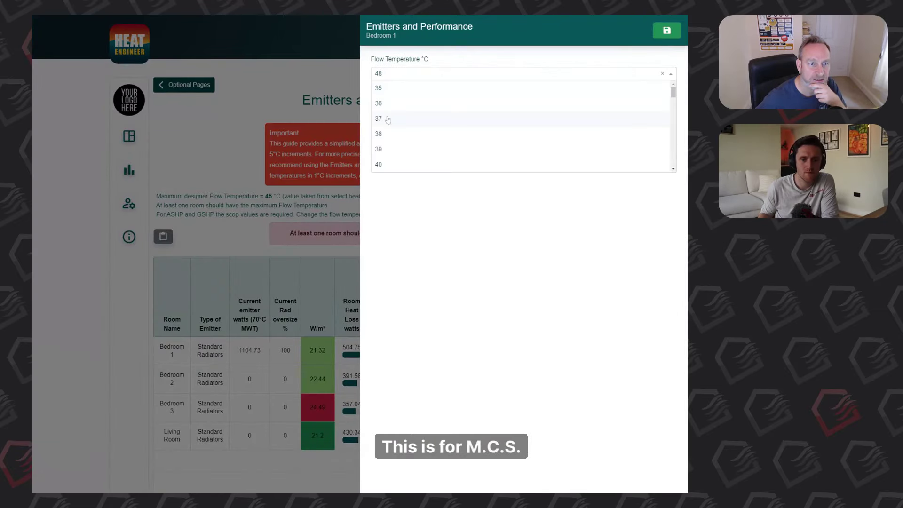
scroll(390, 117, "up", 2)
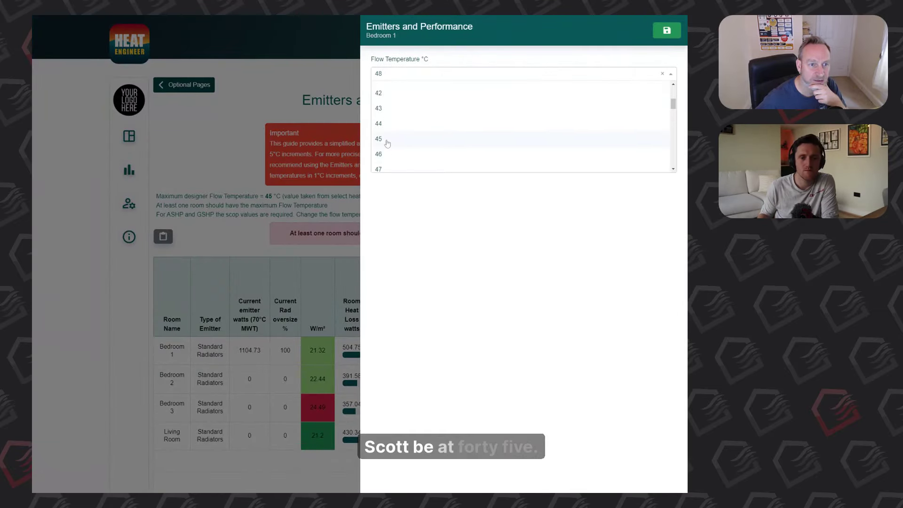
left_click(389, 163)
left_click(666, 32)
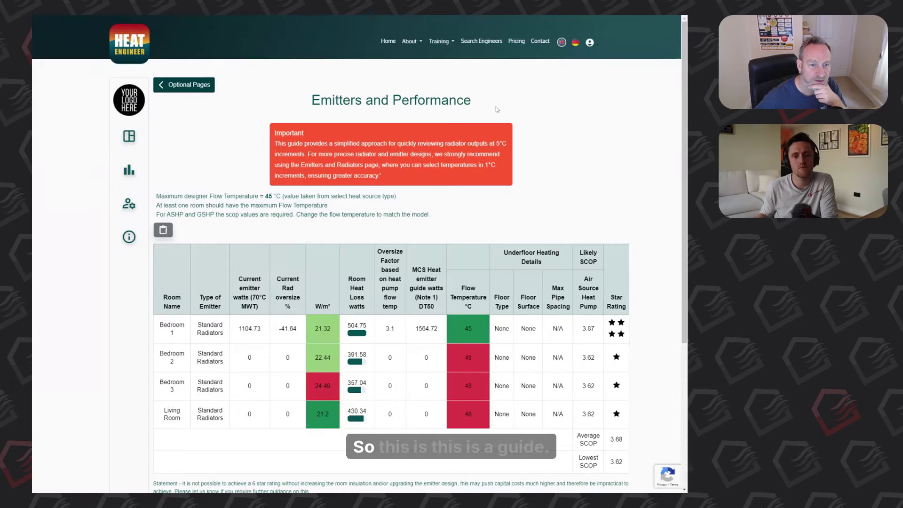
- Apply a flow temperature of 45 °C to all four rooms in bulk on Emitters and Performance and save it
left_click(163, 229)
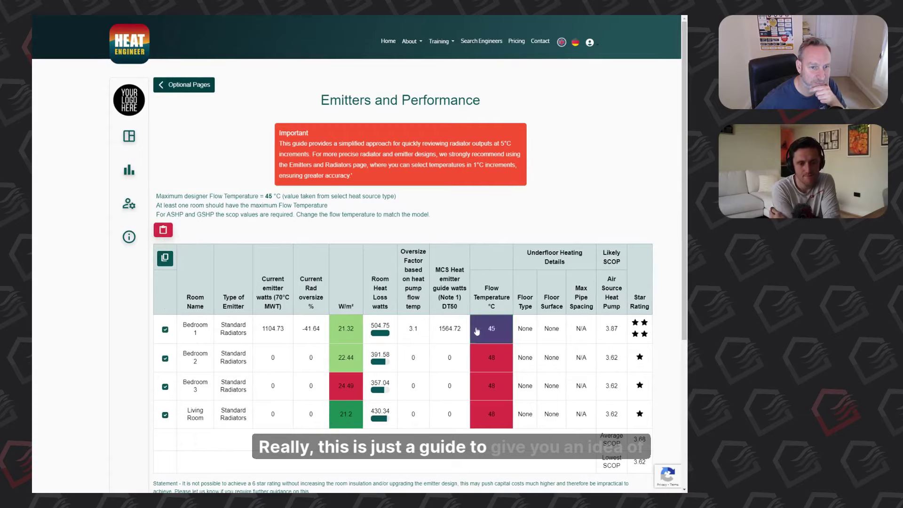
left_click(492, 328)
left_click(669, 152)
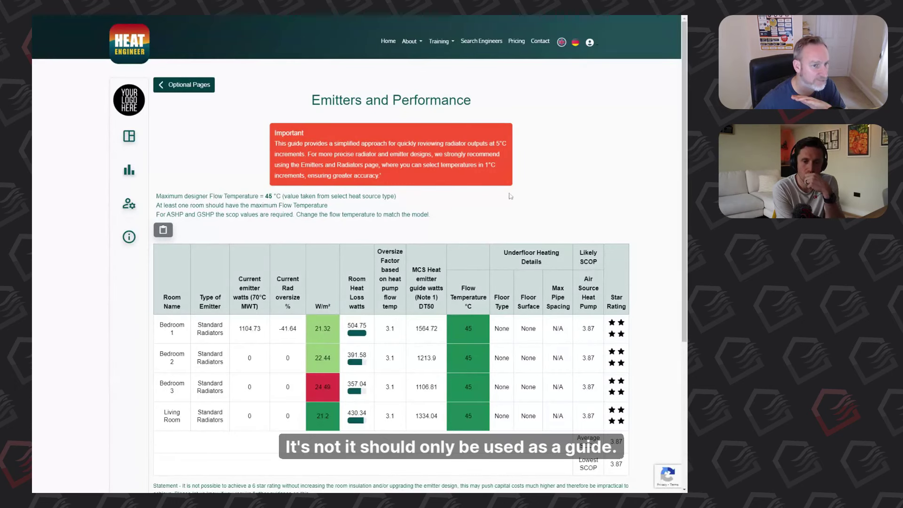
- Return to the optional pages and open Emitters and Radiators, leaving the flow and return temperature difference at 6 °C
left_click(199, 86)
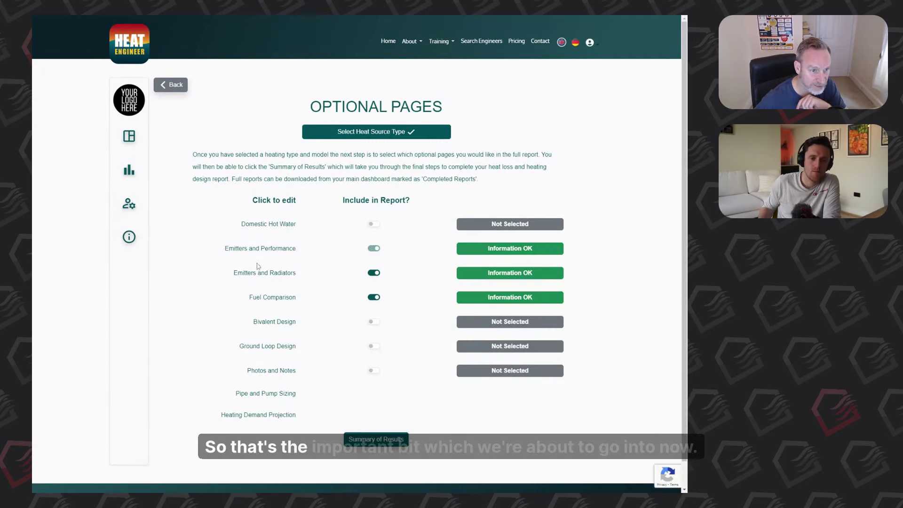
left_click(254, 276)
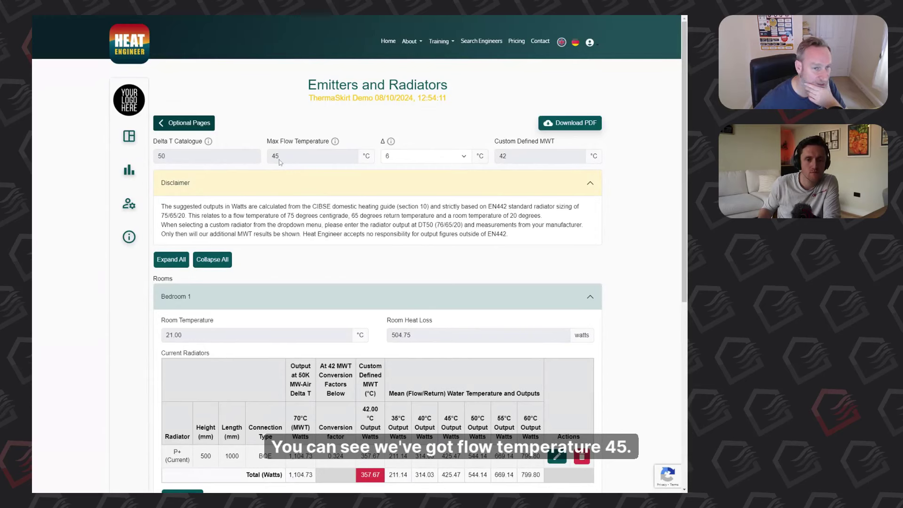
left_click(399, 162)
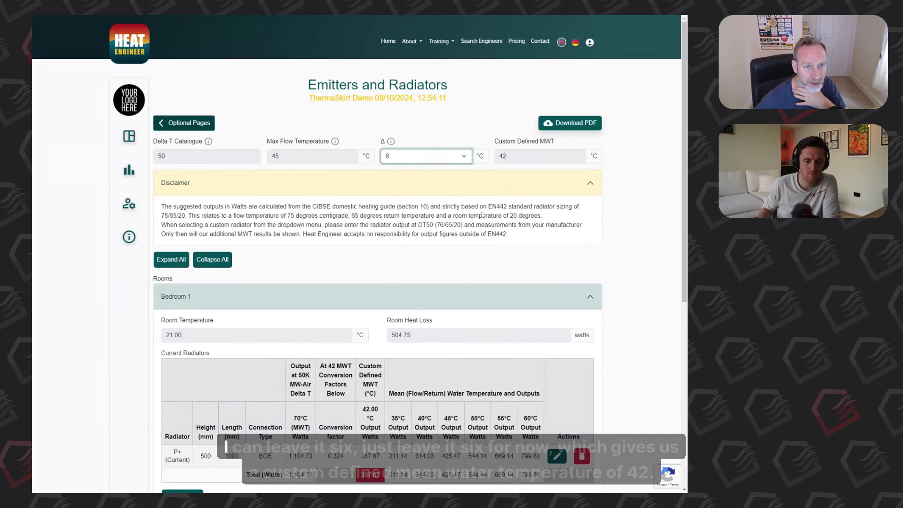
left_click(398, 154)
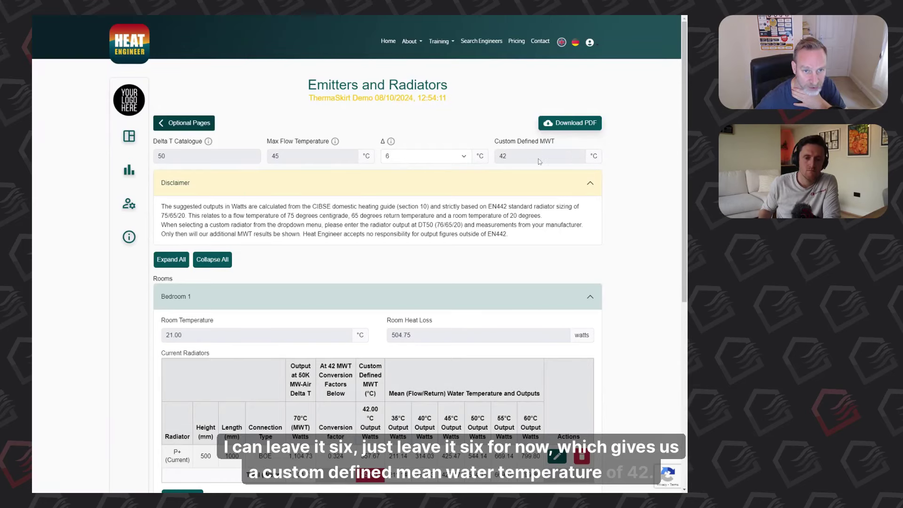
- Expand Bedroom 1 and compare the outputs of its current radiators and proposed emitters with the room heat loss
scroll(531, 168, "down", 2)
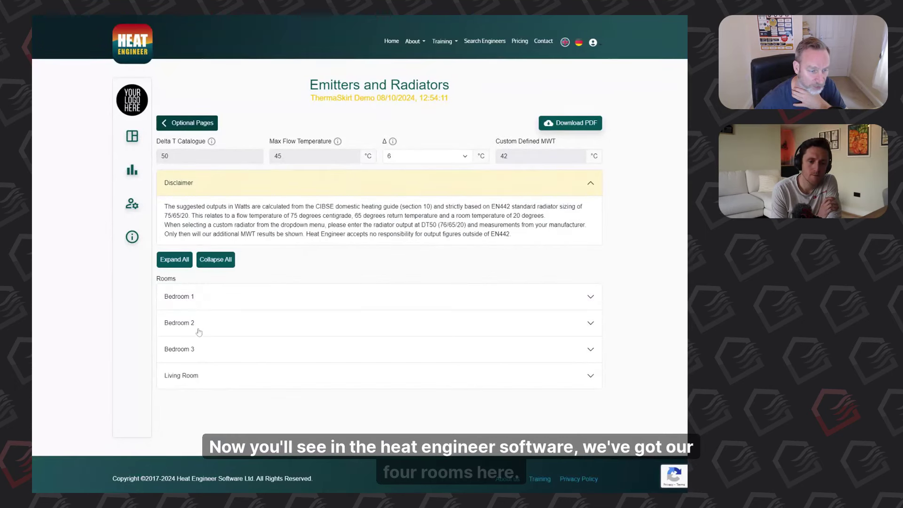
left_click(252, 301)
scroll(442, 213, "down", 4)
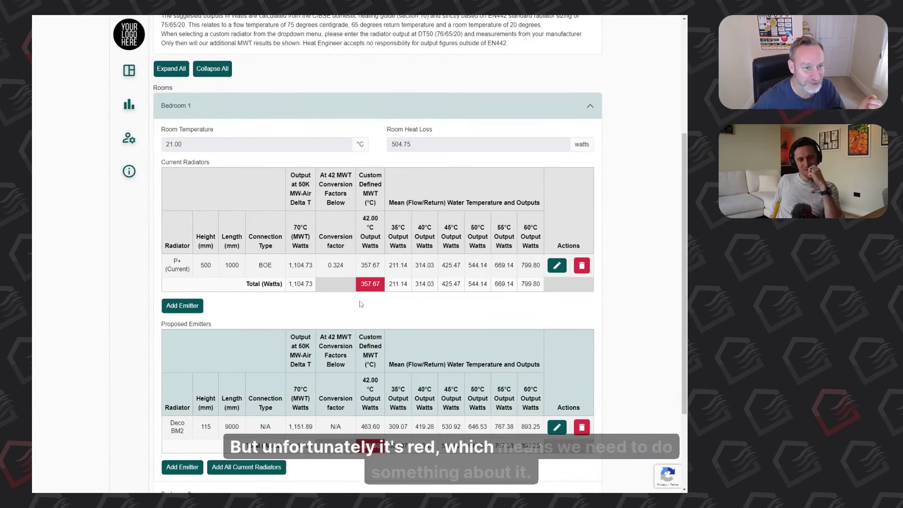
scroll(426, 274, "down", 1)
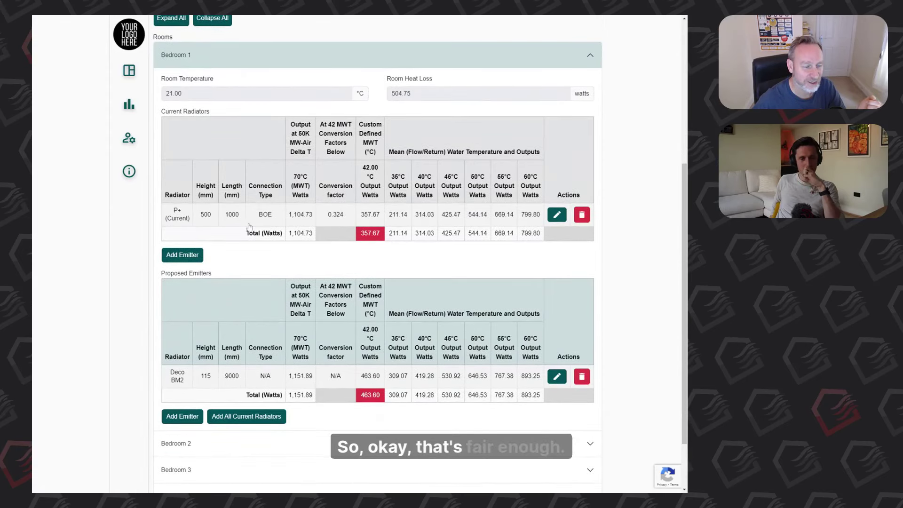
scroll(216, 179, "up", 1)
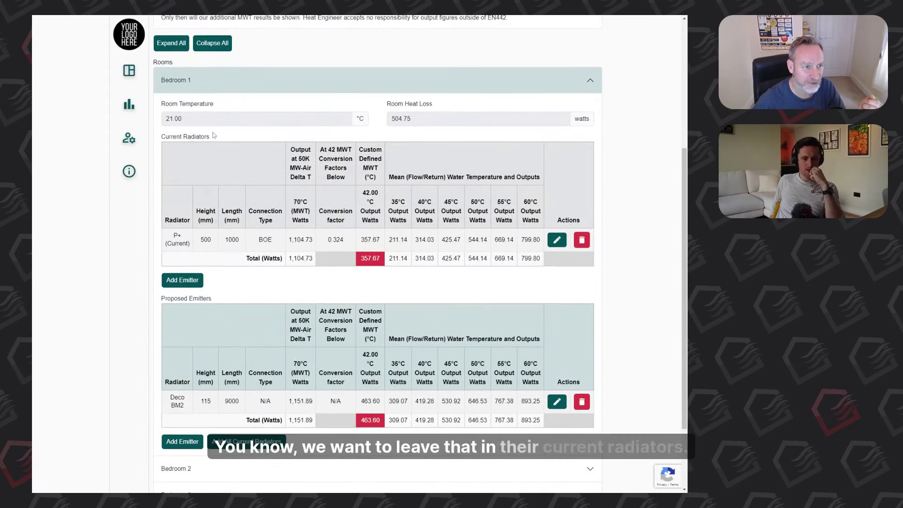
left_click_drag(209, 137, 162, 137)
left_click(254, 279)
scroll(249, 273, "down", 1)
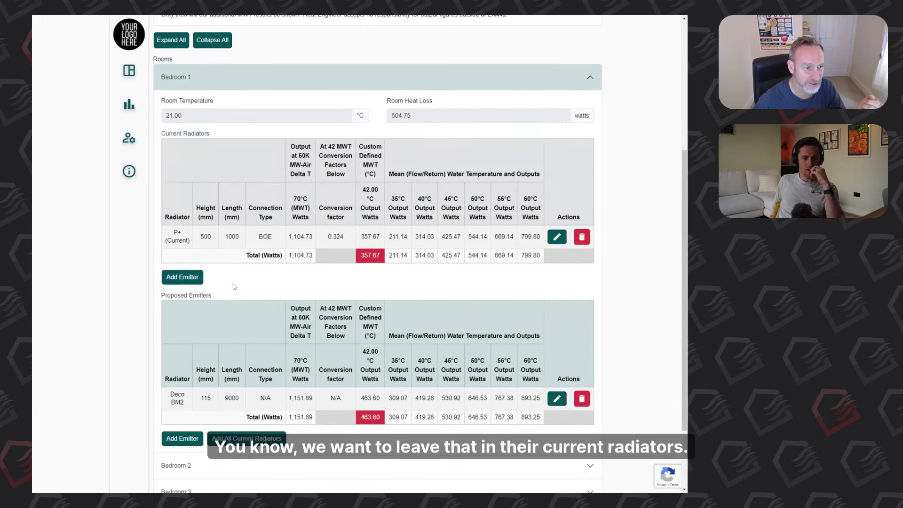
left_click_drag(161, 247, 225, 251)
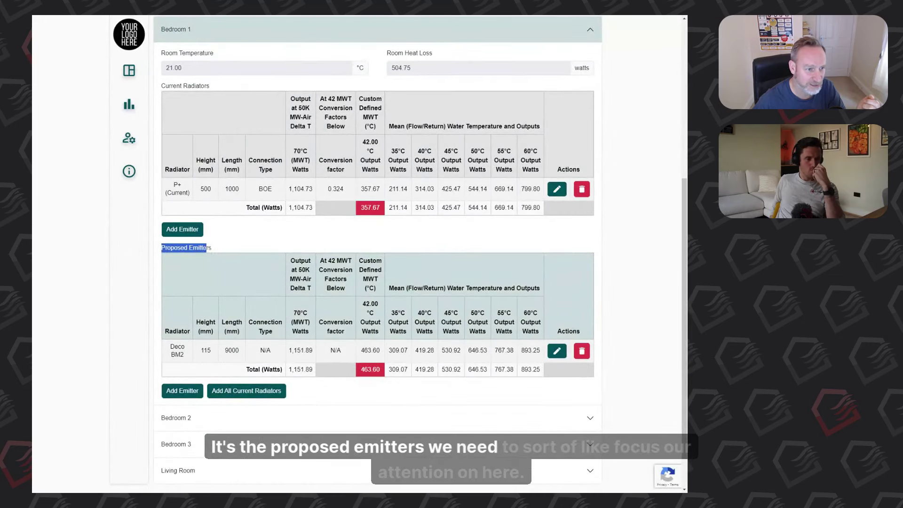
left_click(225, 252)
scroll(419, 360, "up", 1)
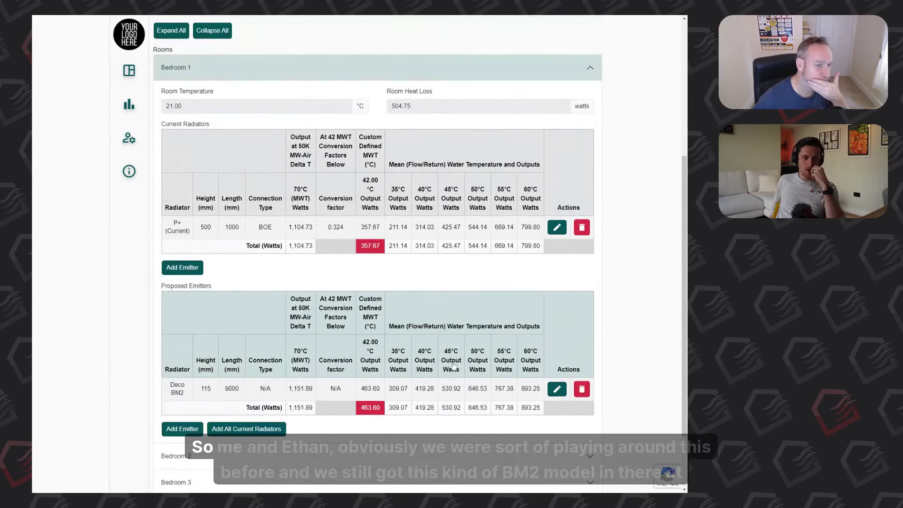
scroll(463, 364, "down", 1)
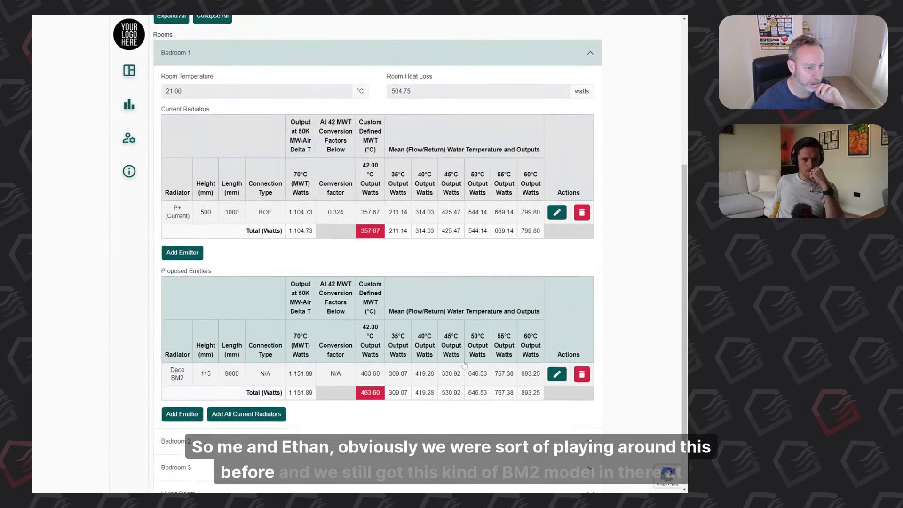
scroll(463, 364, "down", 1)
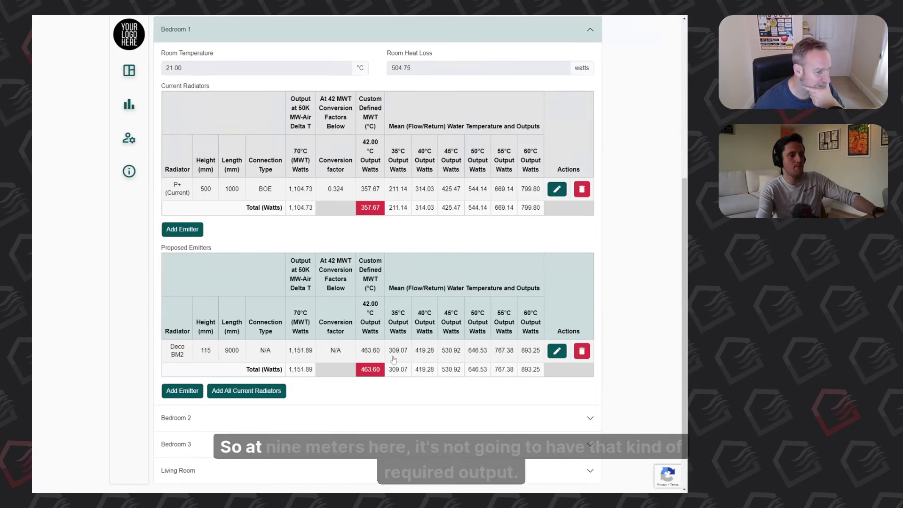
scroll(394, 358, "up", 1)
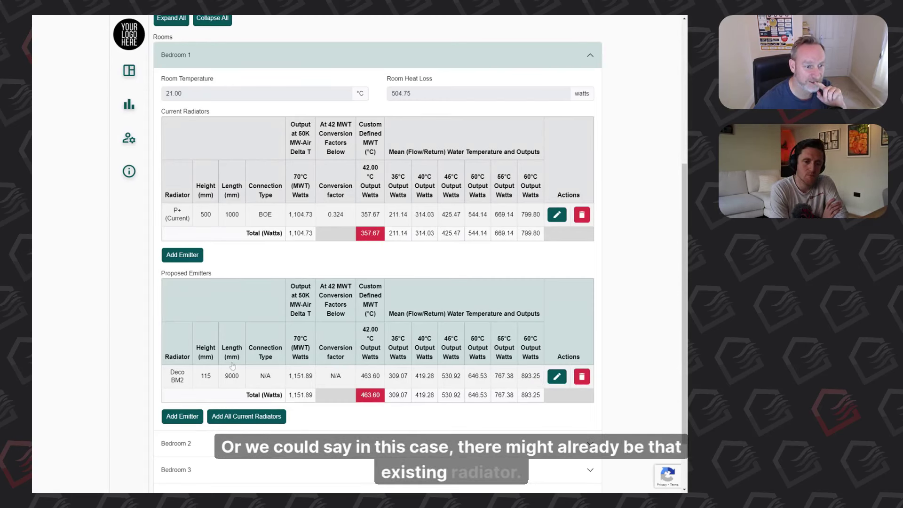
- Add all of Bedroom 1's current radiators to its proposed emitters and review the combined output
left_click(228, 416)
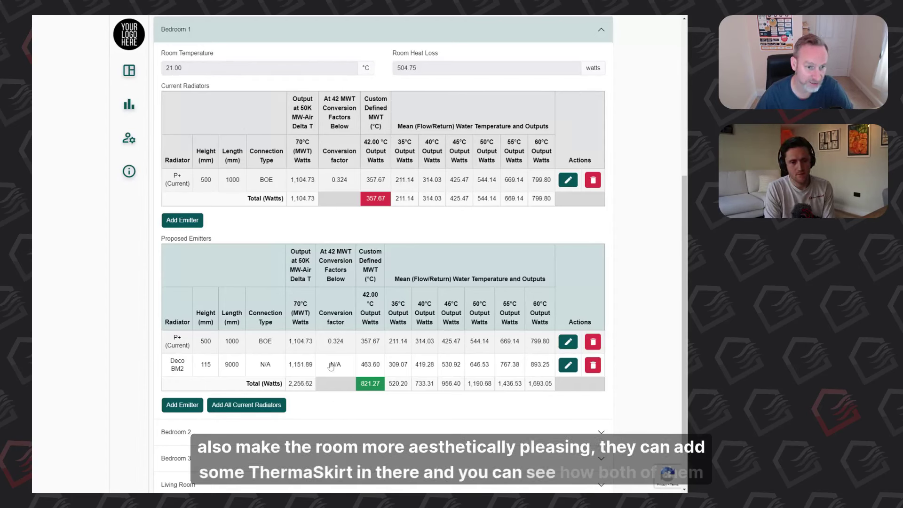
scroll(368, 370, "up", 1)
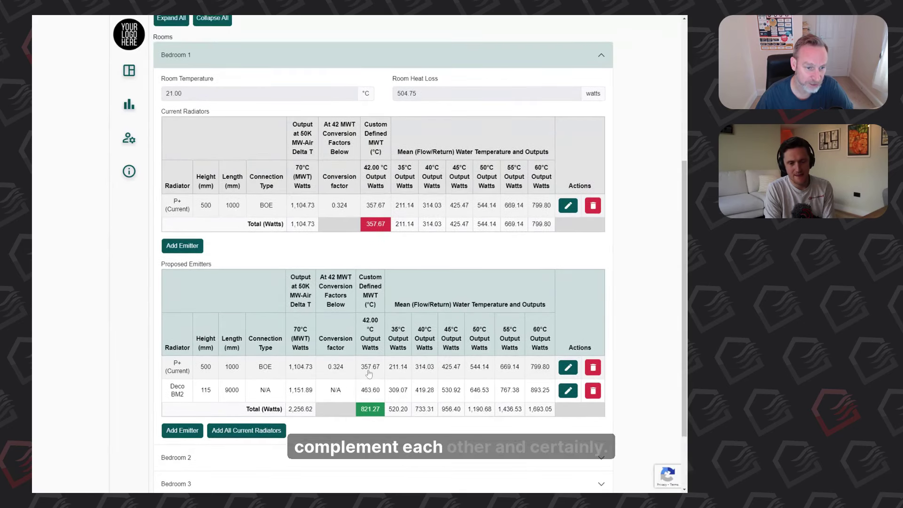
scroll(367, 370, "up", 1)
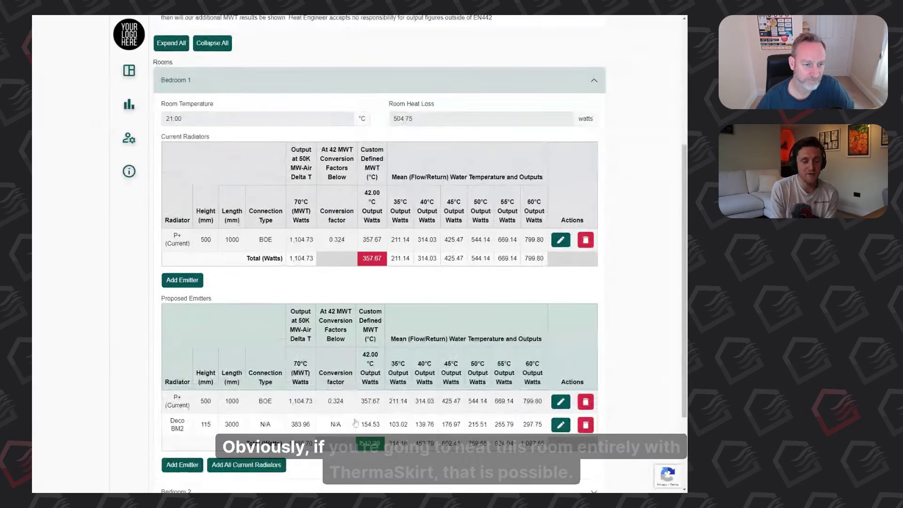
scroll(382, 422, "down", 1)
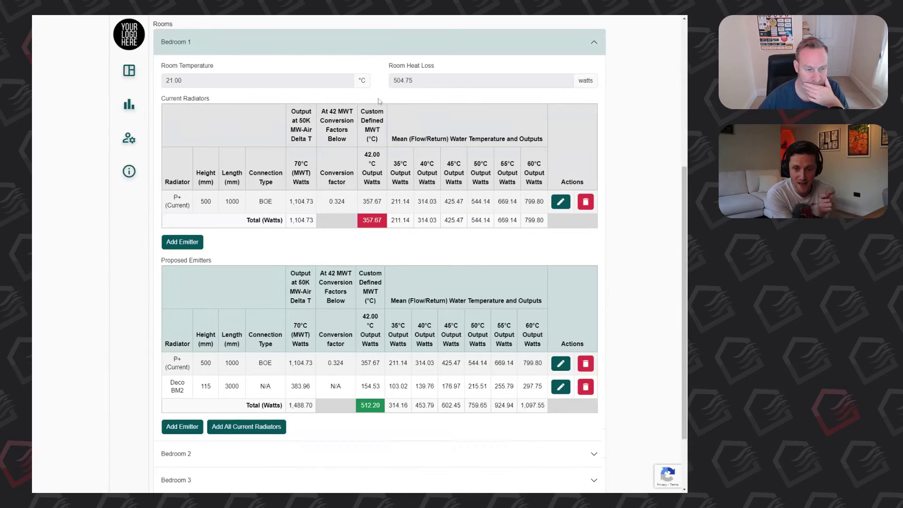
- Remove the P+ radiator from Bedroom 1's proposed emitters and save the Deco BM2 with a length of 9800 mm
left_click(586, 364)
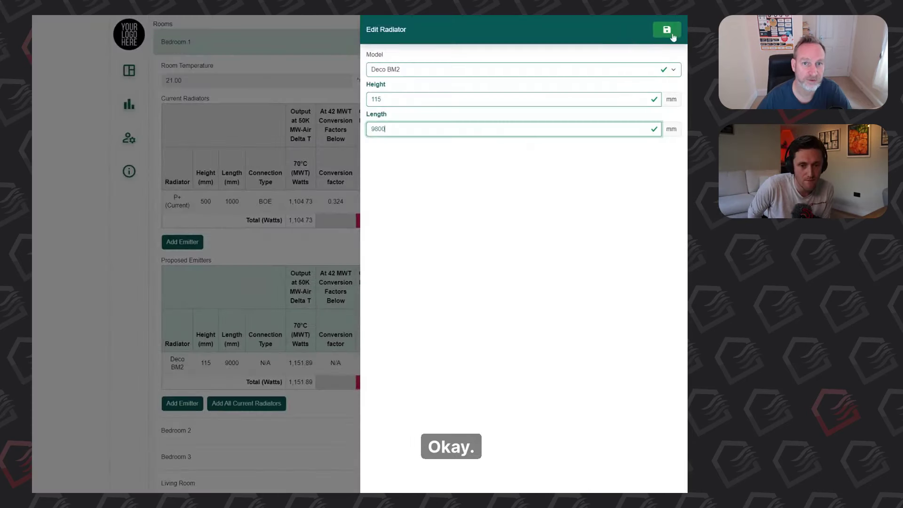
left_click(666, 31)
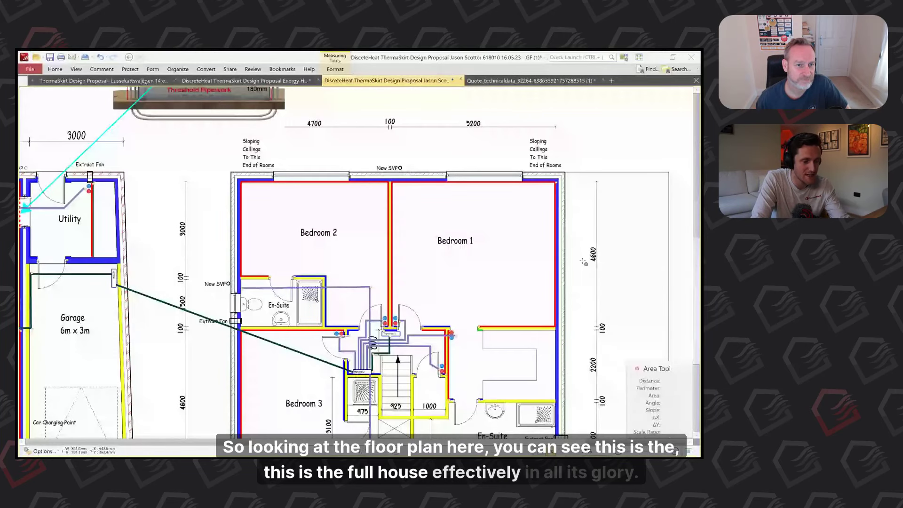
- Examine the ThermaSkirt layout across the ground floor and the first-floor bedrooms in the PDF floor plan
scroll(583, 261, "down", 1)
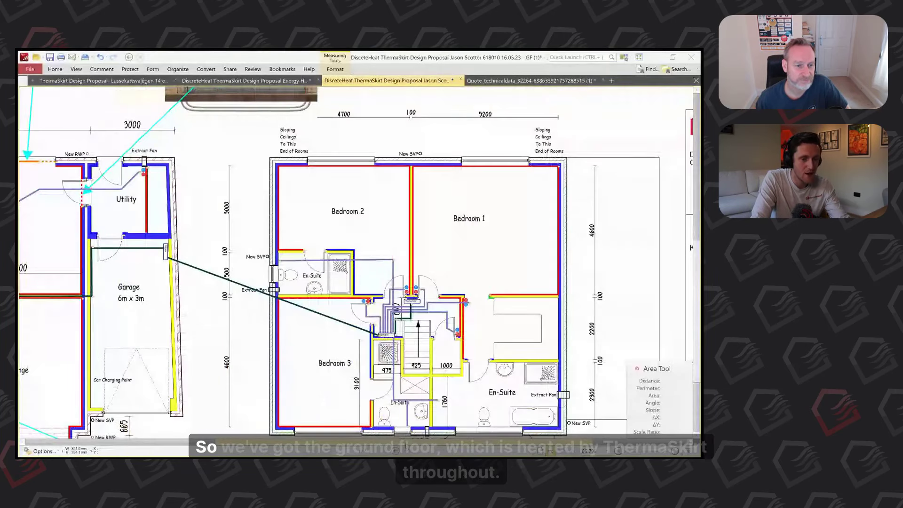
scroll(333, 266, "left", 2)
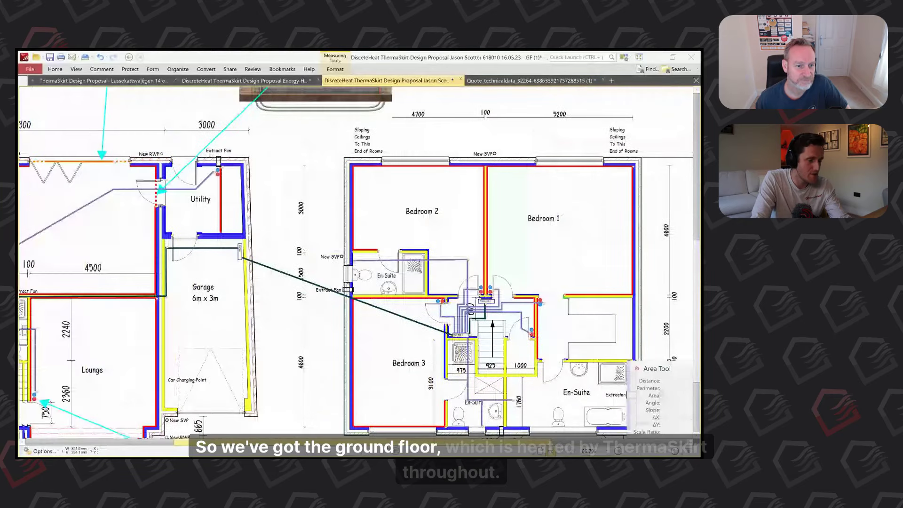
scroll(356, 261, "left", 5)
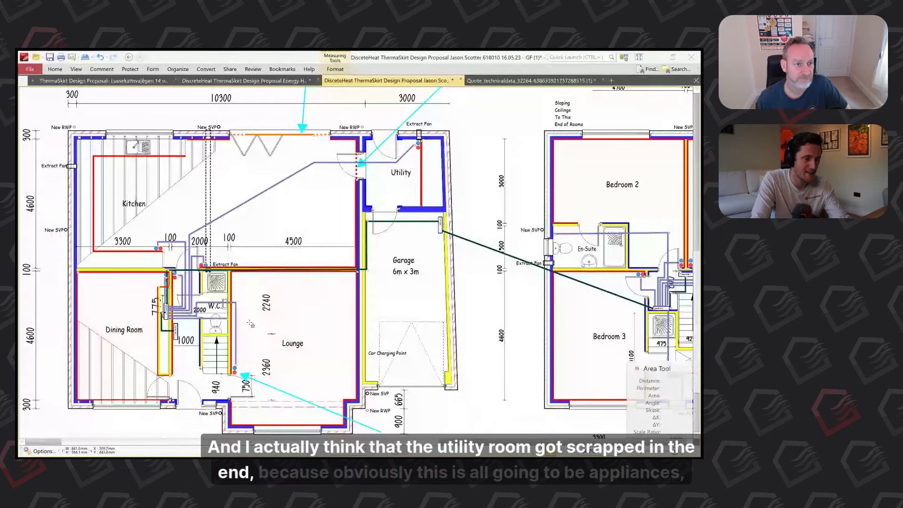
scroll(407, 143, "right", 2)
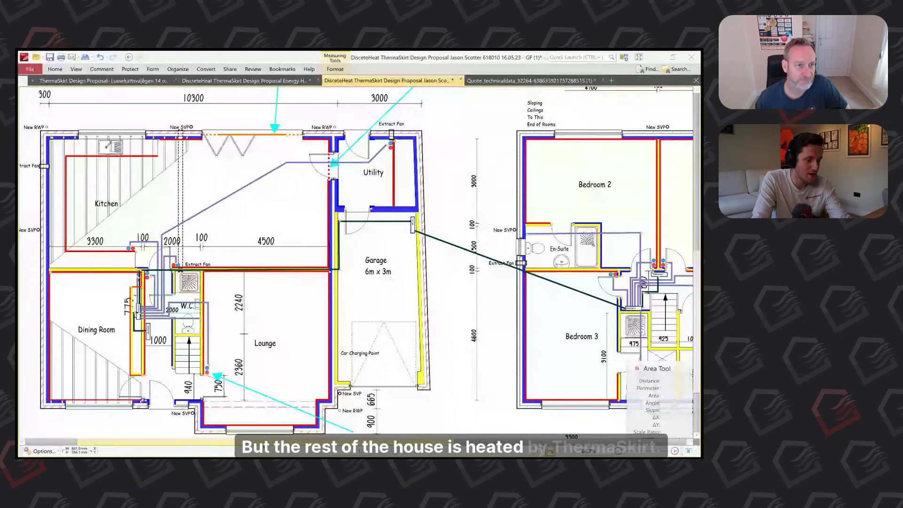
scroll(457, 354, "right", 5)
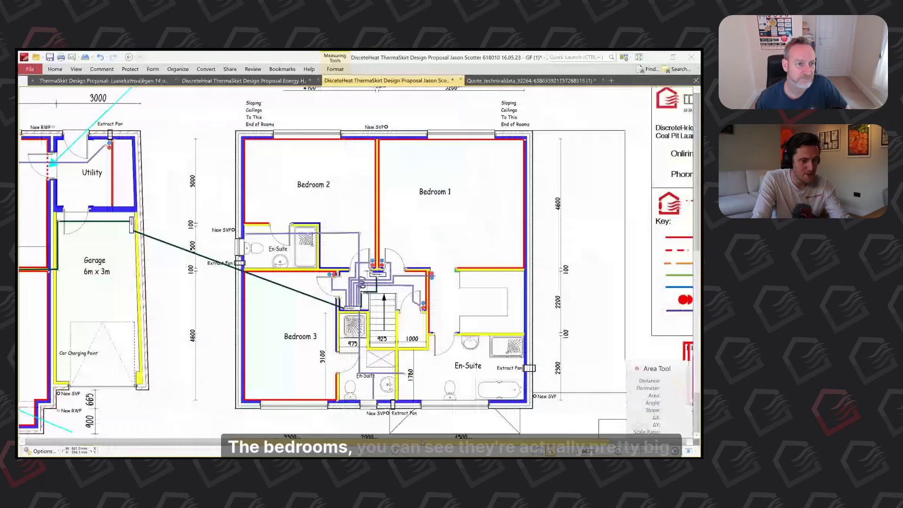
scroll(458, 354, "right", 1)
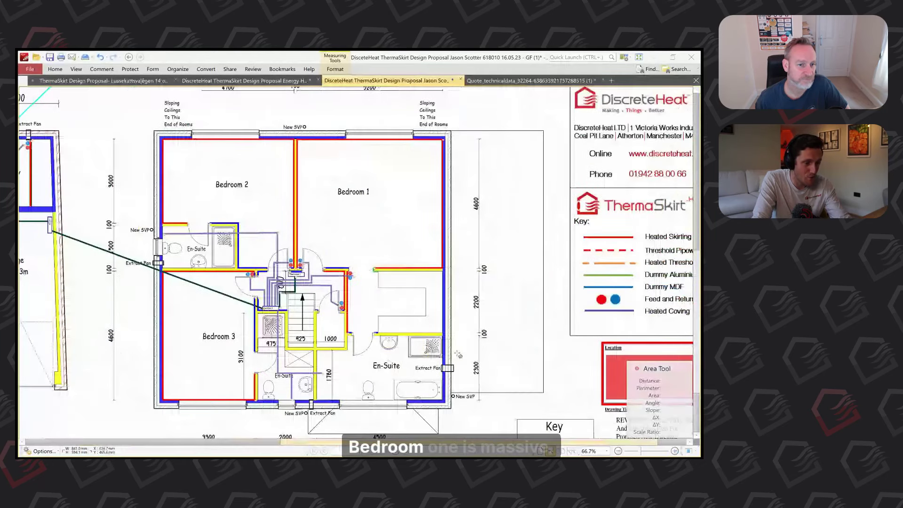
- Examine Bedroom 1's heated skirting coverage and the first-floor pipework running back to Manifold 2 on the floor plan
scroll(406, 220, "up", 2)
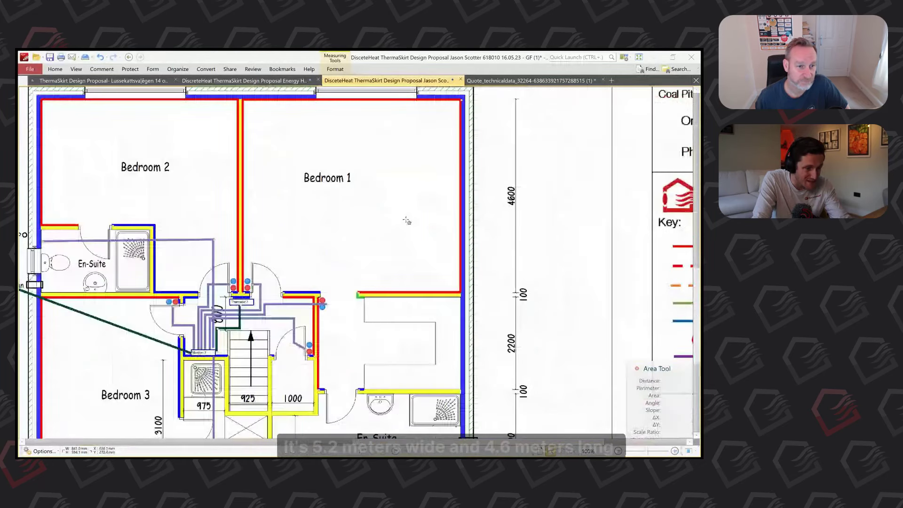
scroll(405, 219, "up", 3)
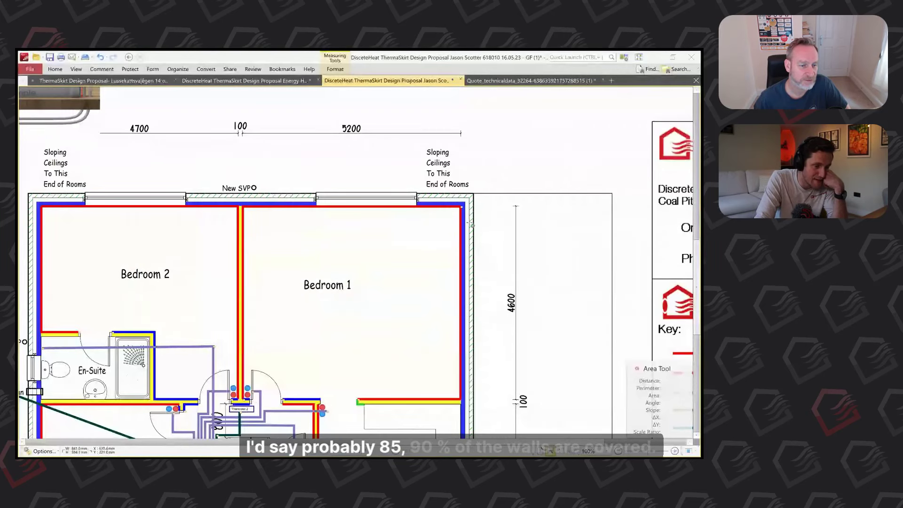
scroll(391, 253, "down", 1)
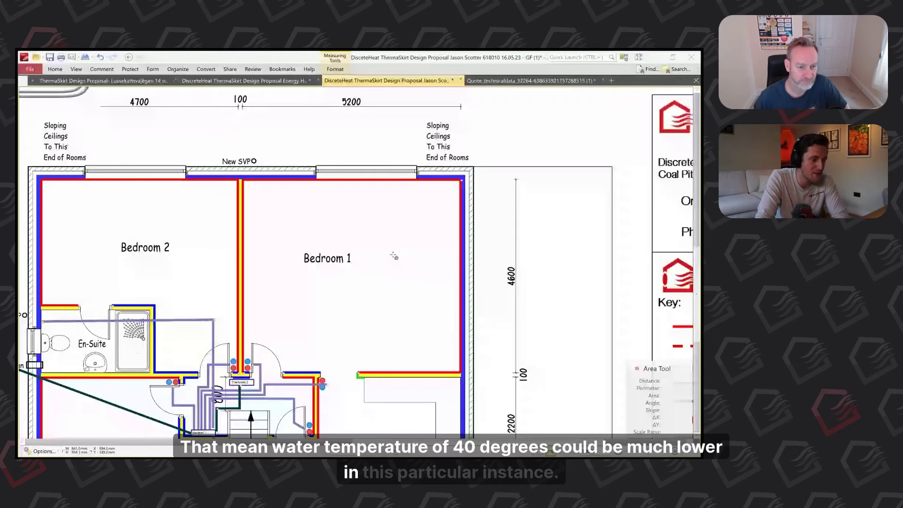
scroll(341, 273, "down", 1)
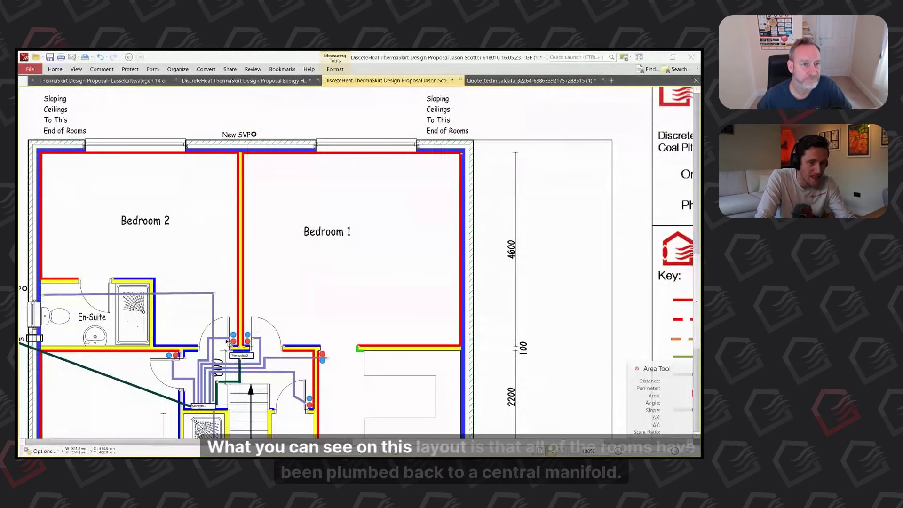
scroll(225, 367, "up", 2)
scroll(228, 369, "down", 1)
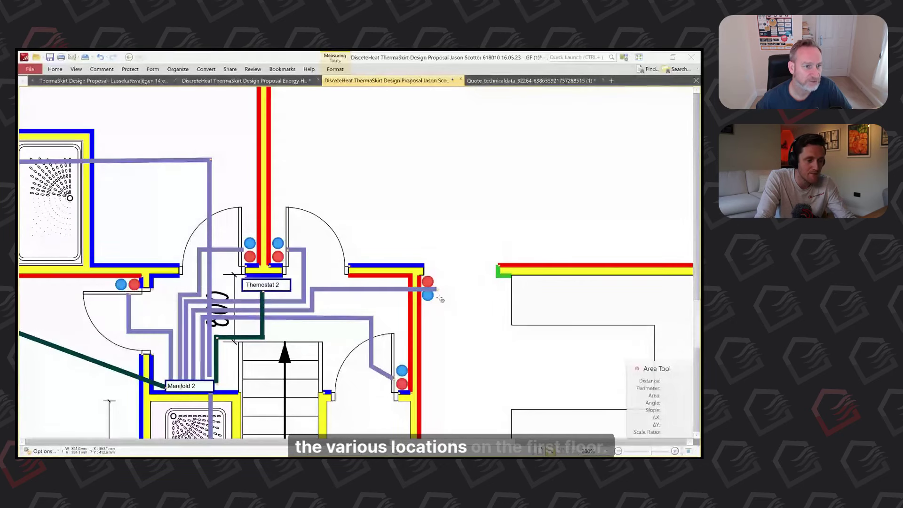
scroll(420, 266, "up", 1)
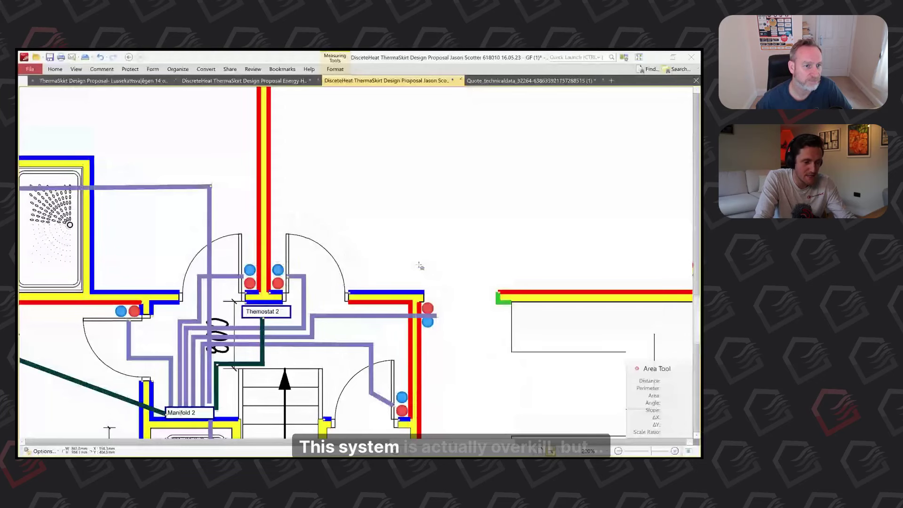
scroll(420, 267, "down", 4)
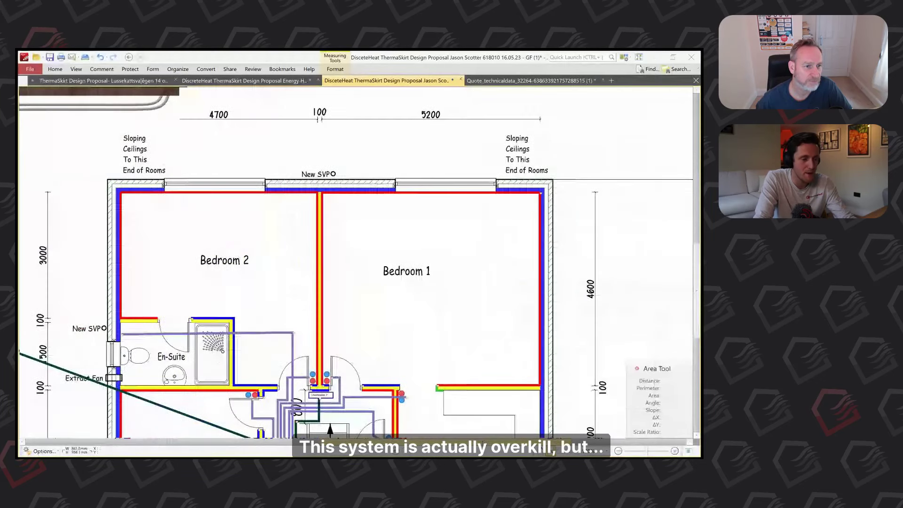
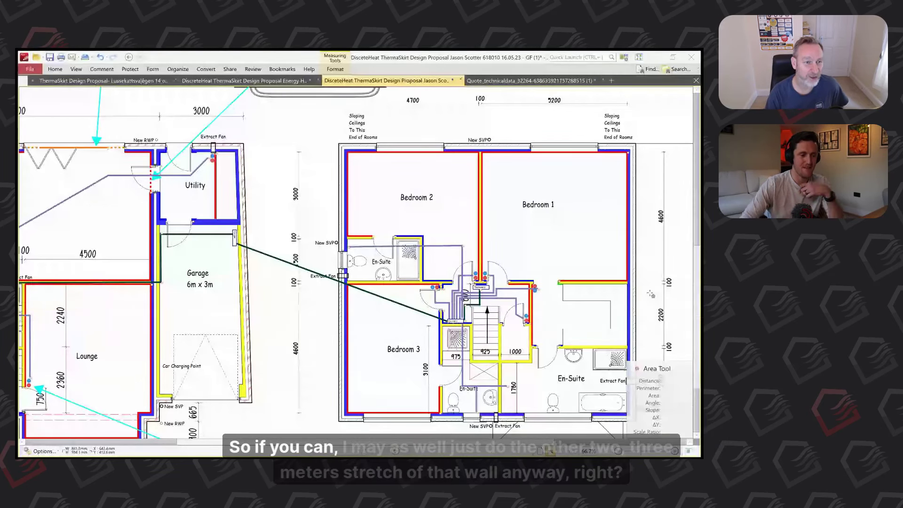
- Examine the heated ThermaSkirt runs around Bedroom 2 on the first-floor plan
scroll(463, 250, "up", 1)
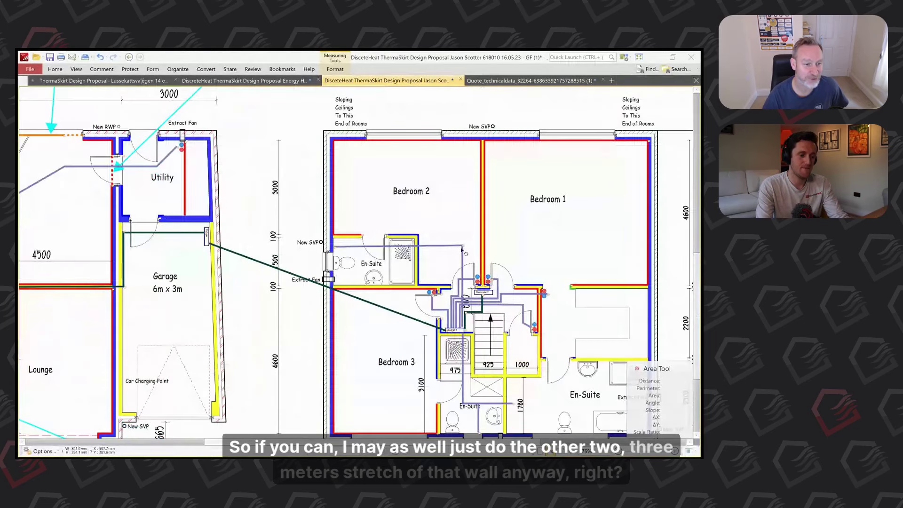
scroll(463, 250, "up", 1)
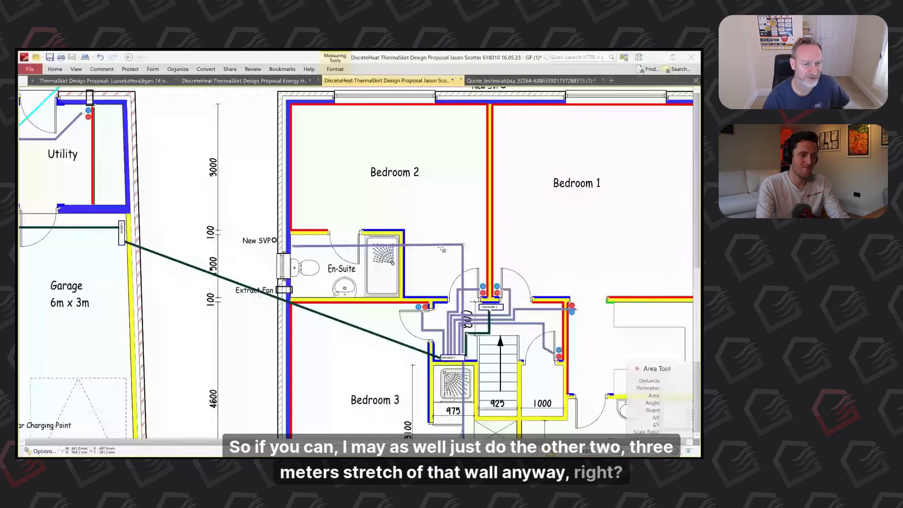
scroll(430, 287, "up", 1)
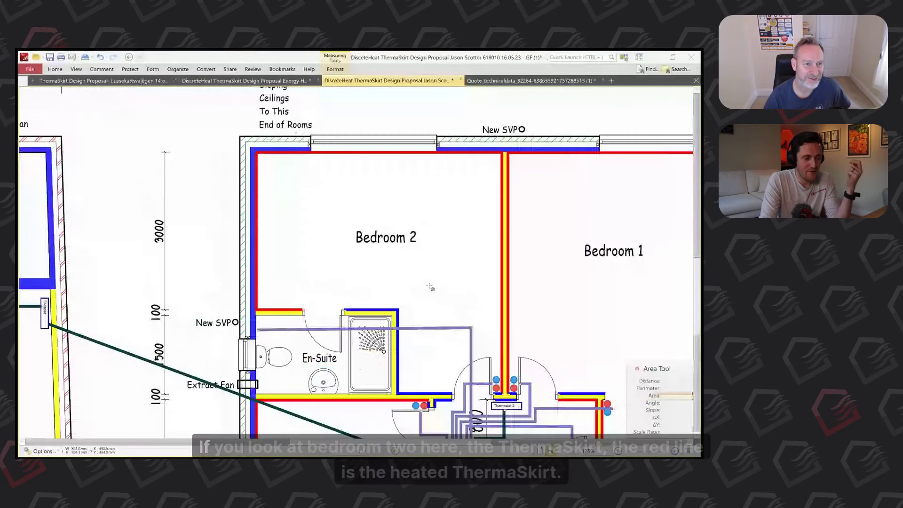
scroll(430, 287, "up", 1)
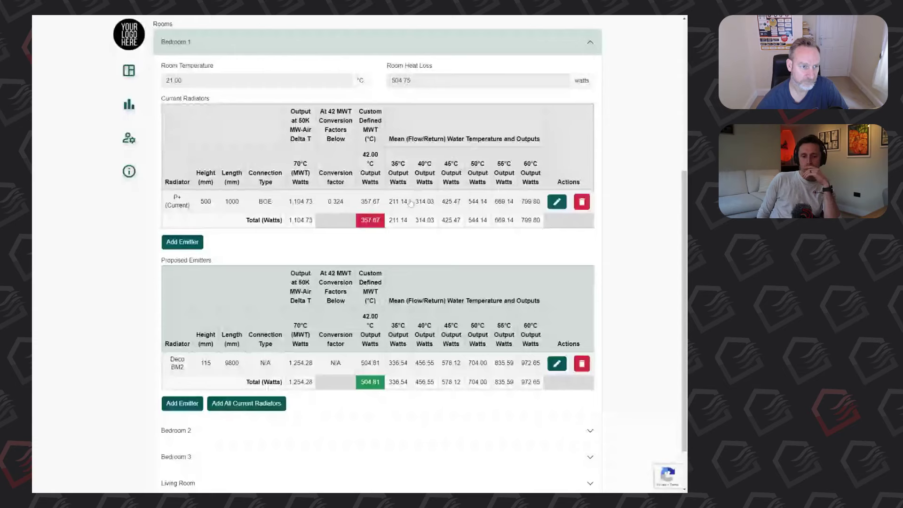
- Start a new proposed emitter for Bedroom 2 in the Heat Engineer report and choose the Deco BM2 model
scroll(410, 203, "up", 5)
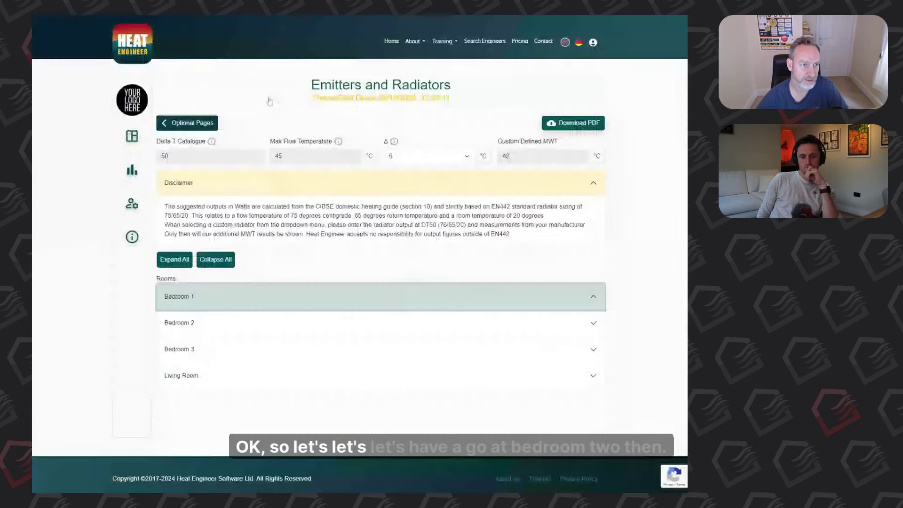
left_click(216, 322)
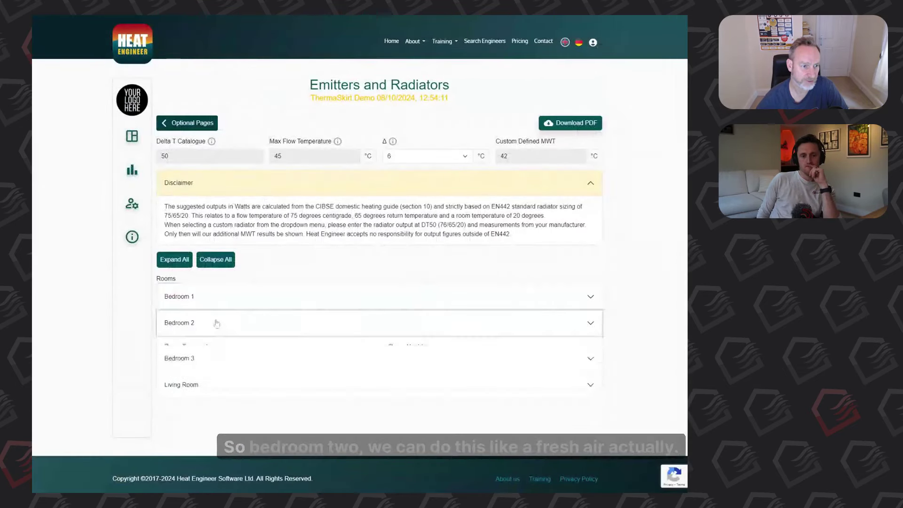
scroll(275, 311, "down", 5)
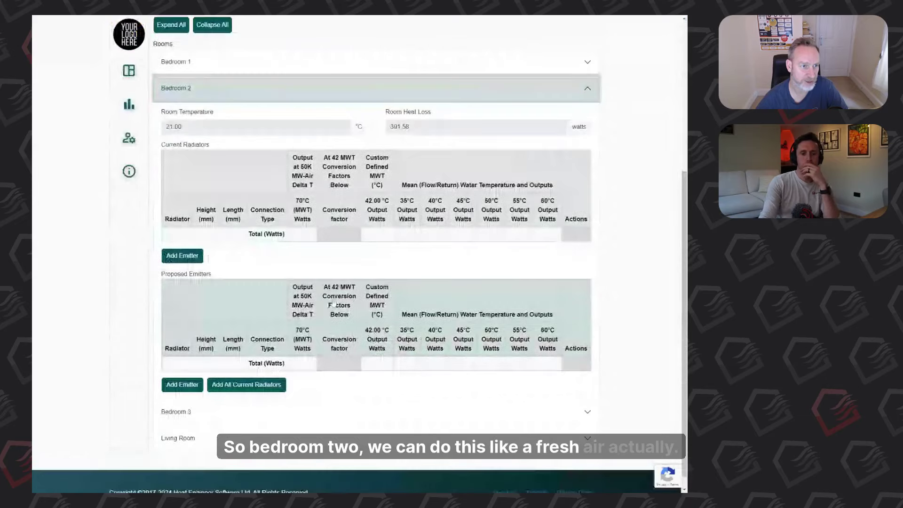
scroll(333, 303, "up", 1)
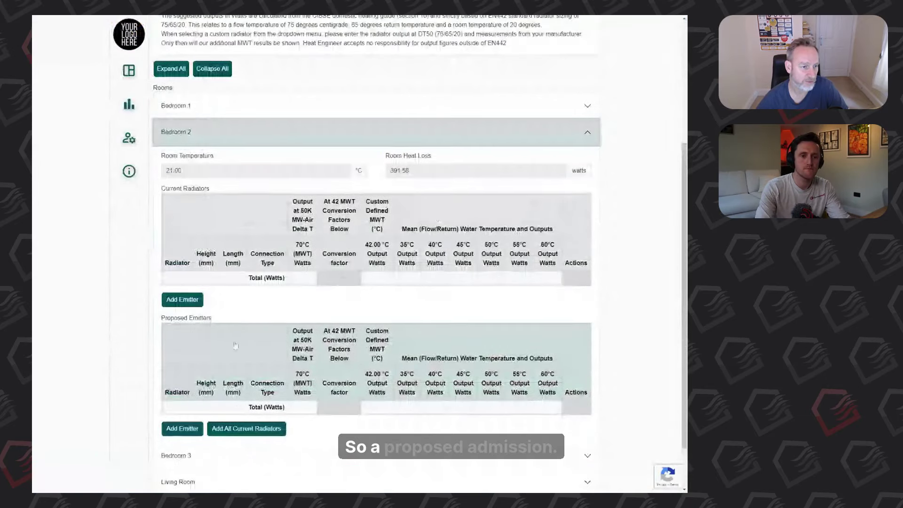
scroll(235, 345, "down", 1)
left_click(193, 394)
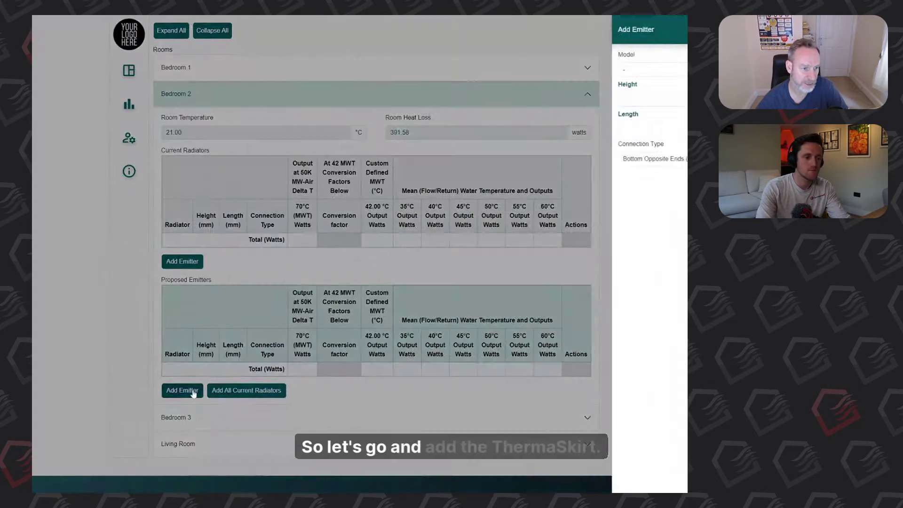
left_click(376, 73)
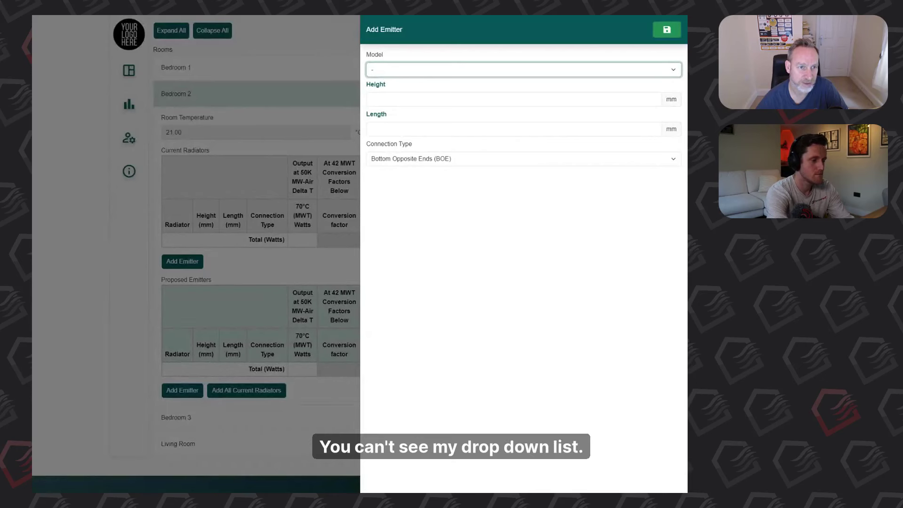
key("Return")
left_click(514, 129)
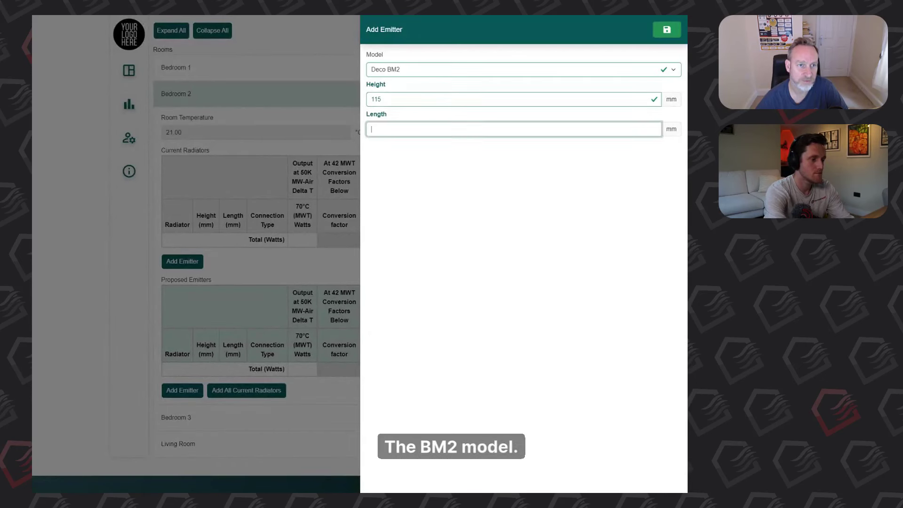
- Set the Deco BM2's length to 7700 mm and save it to Bedroom 2's proposed emitters
type("7.7")
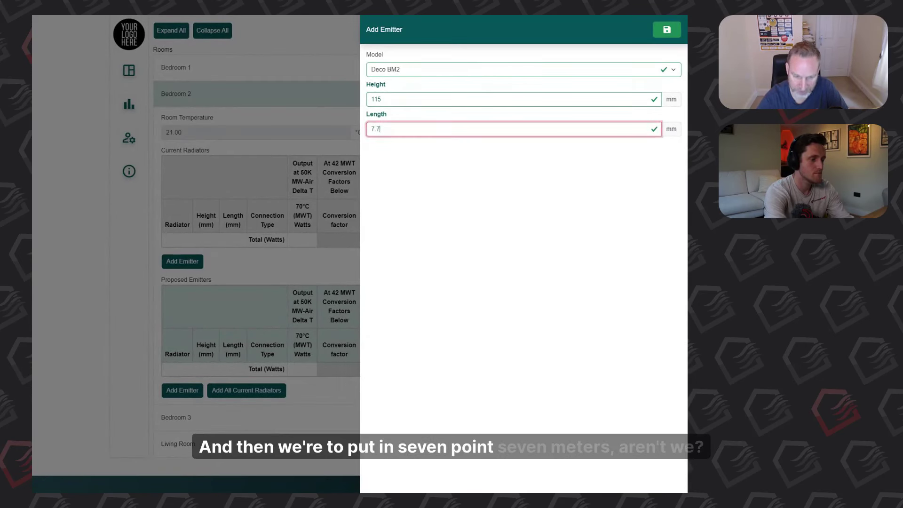
key("BackSpace")
key("BackSpace")
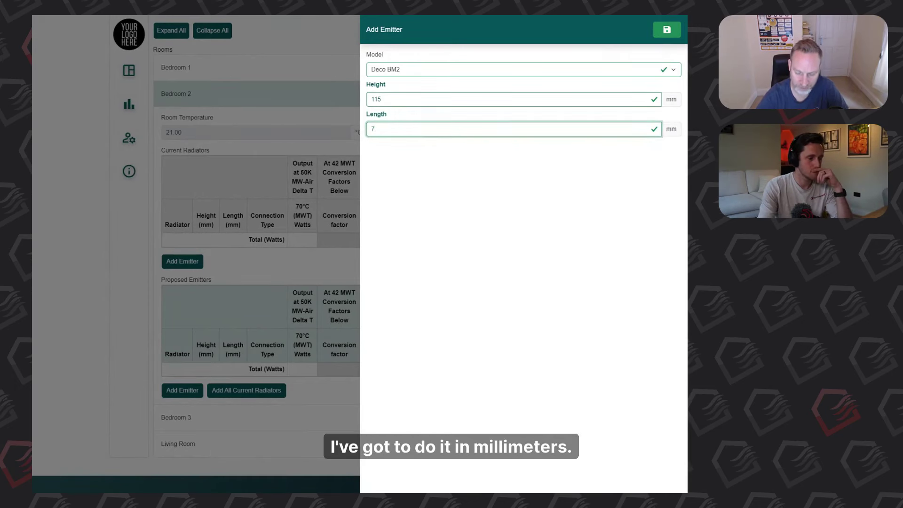
type("700")
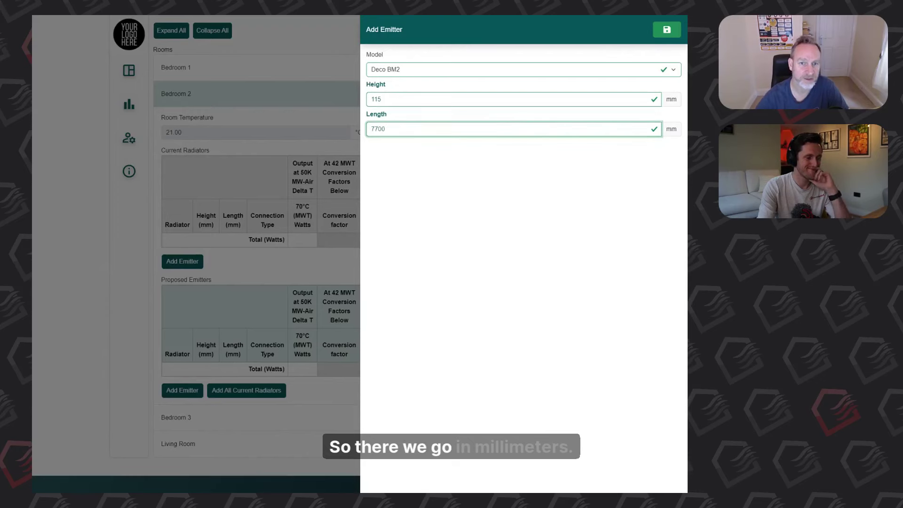
left_click(513, 168)
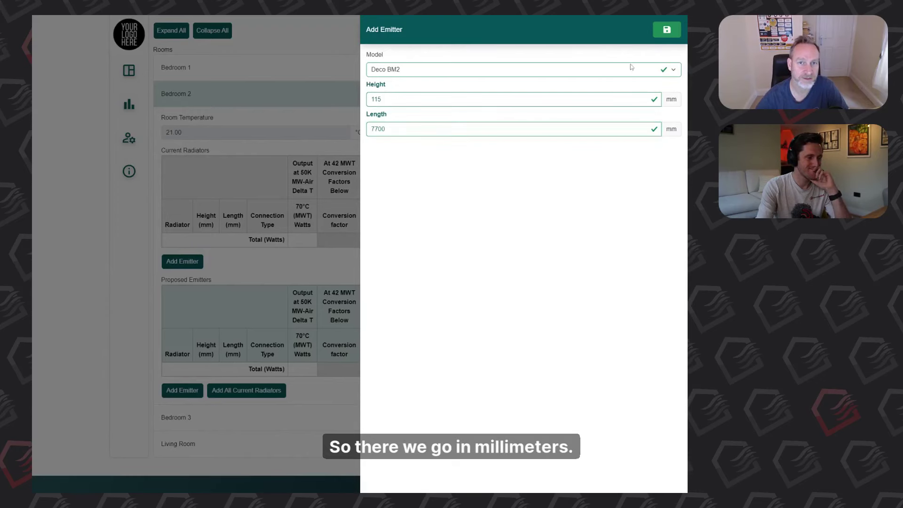
left_click(666, 30)
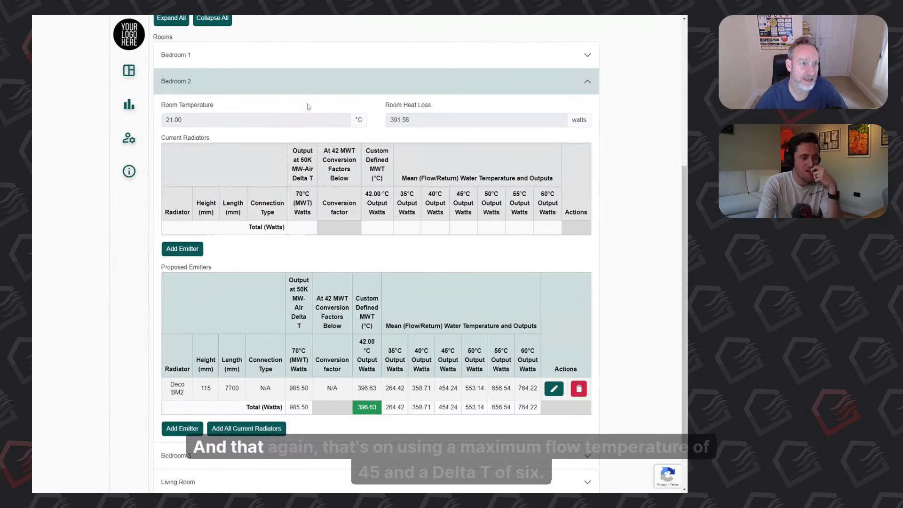
- Review the flow temperature settings and compare Bedroom 2's proposed emitter output with its room heat loss
scroll(308, 107, "up", 2)
scroll(318, 129, "up", 3)
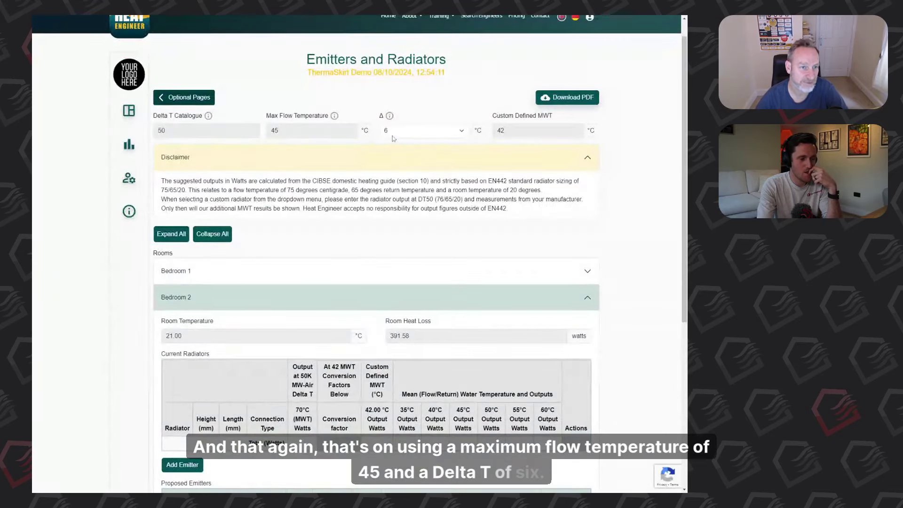
scroll(384, 184, "down", 2)
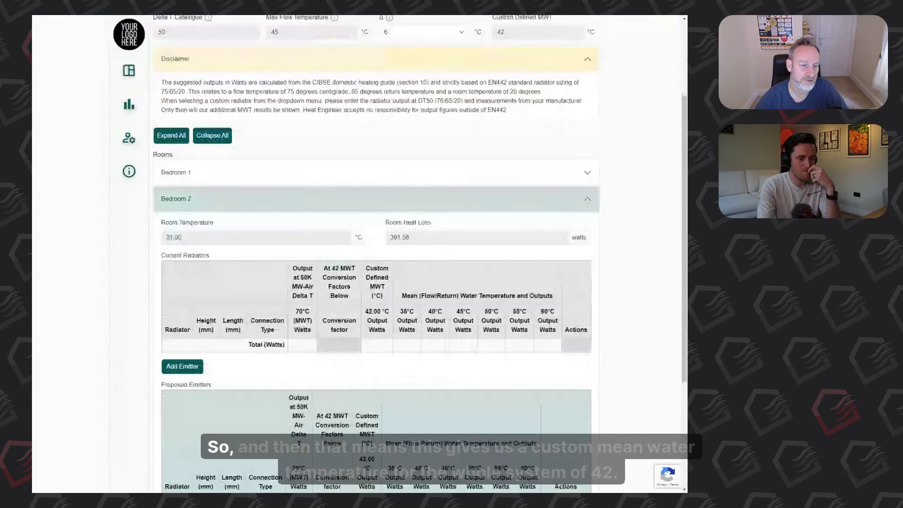
scroll(384, 184, "down", 5)
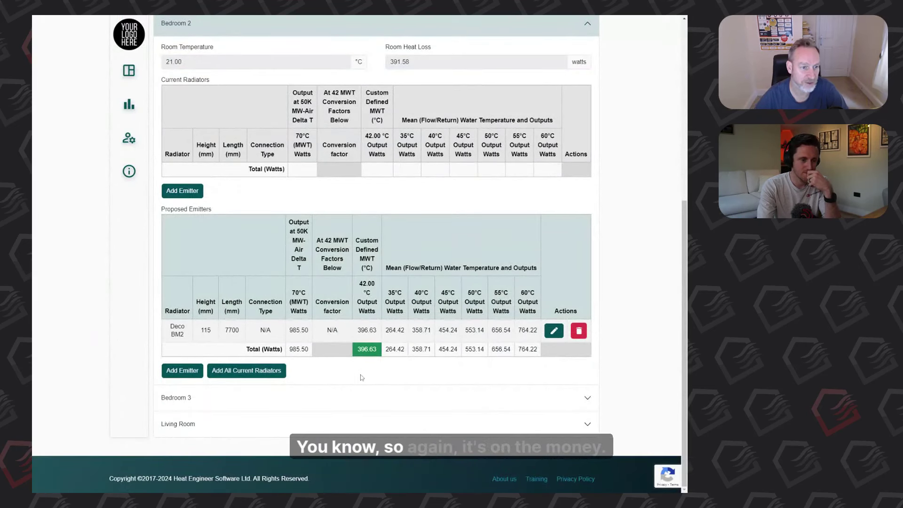
scroll(363, 378, "up", 1)
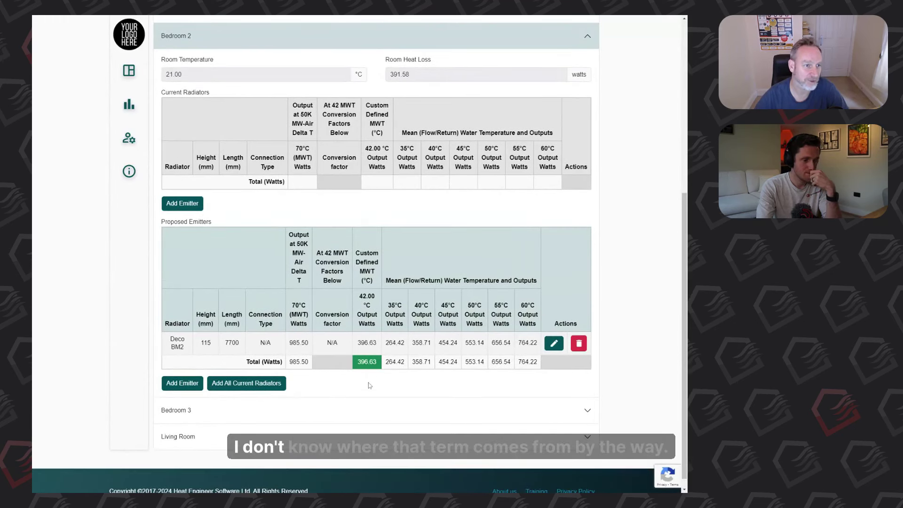
scroll(431, 344, "up", 2)
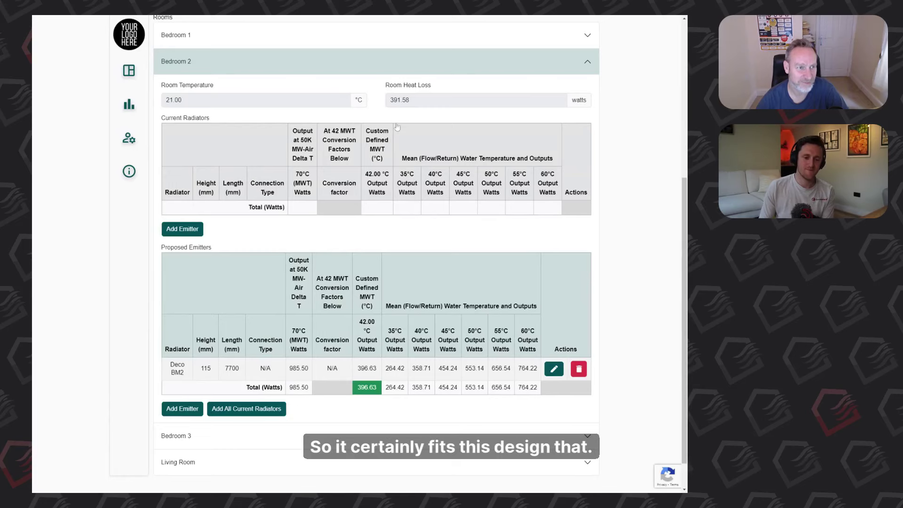
- Collapse Bedroom 2, return to the optional pages and open the Summary of Results
left_click(361, 66)
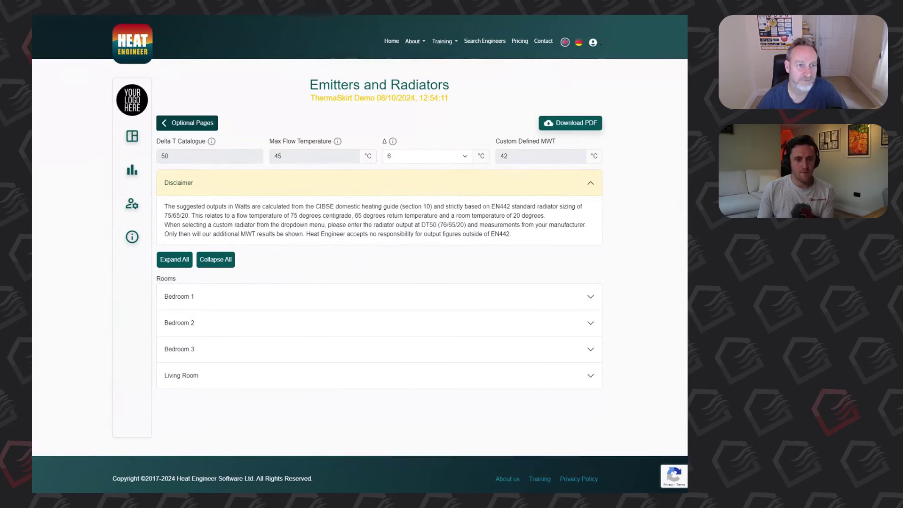
left_click(182, 122)
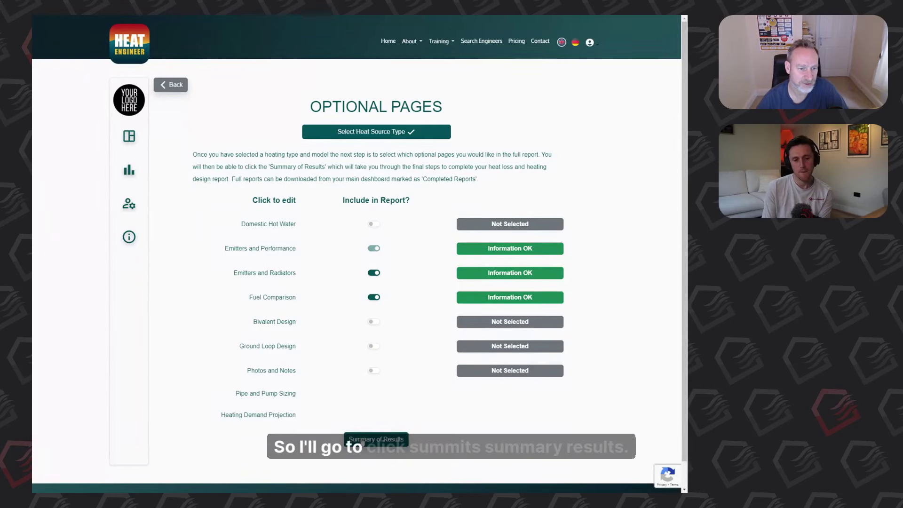
left_click(362, 440)
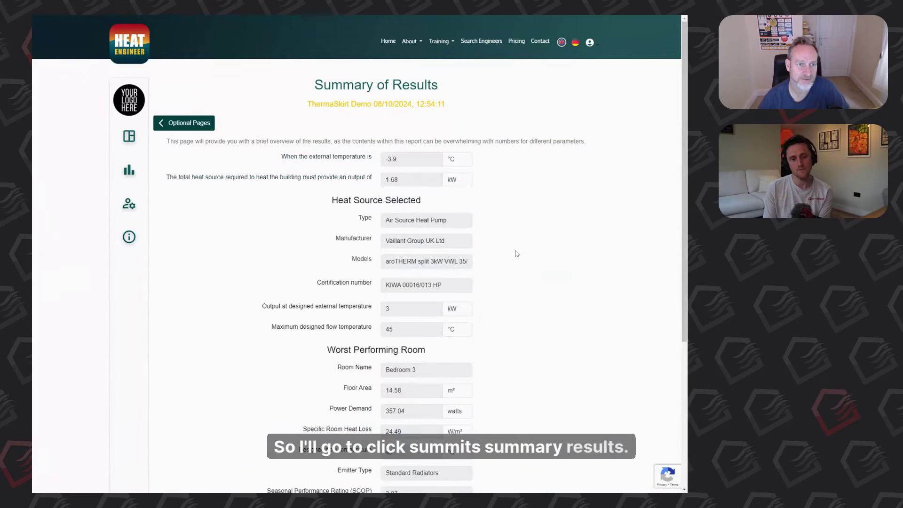
- Examine the selected heat source, certification, worst performing room, yearly energy and running cost in the Summary of Results
scroll(527, 250, "down", 2)
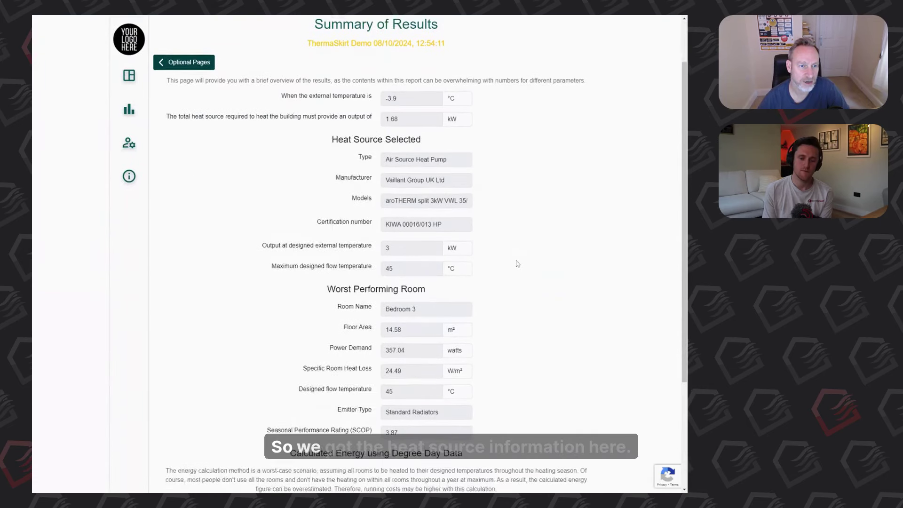
scroll(524, 252, "up", 1)
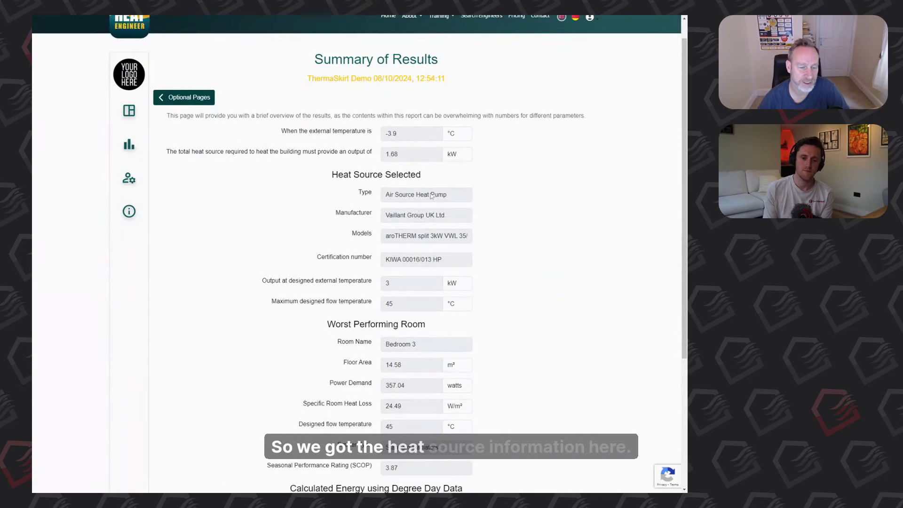
scroll(504, 231, "down", 1)
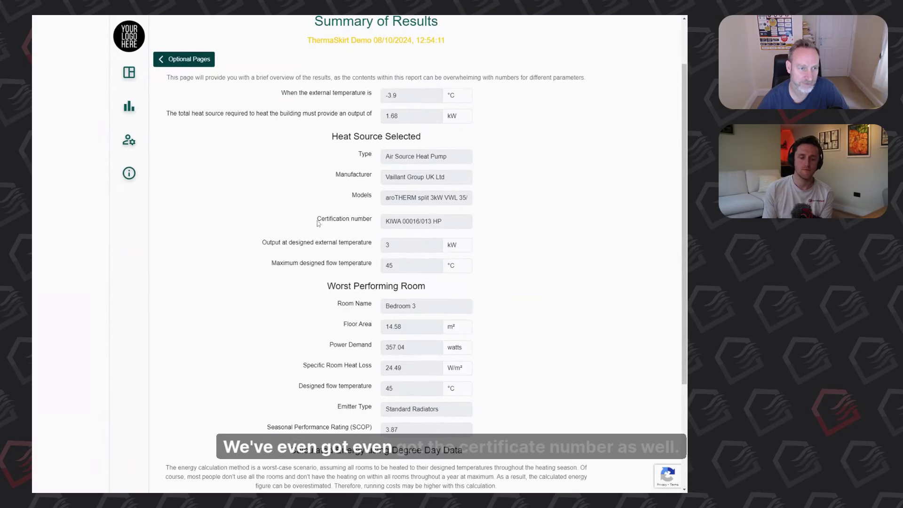
left_click_drag(318, 223, 371, 221)
left_click(504, 252)
scroll(471, 278, "down", 1)
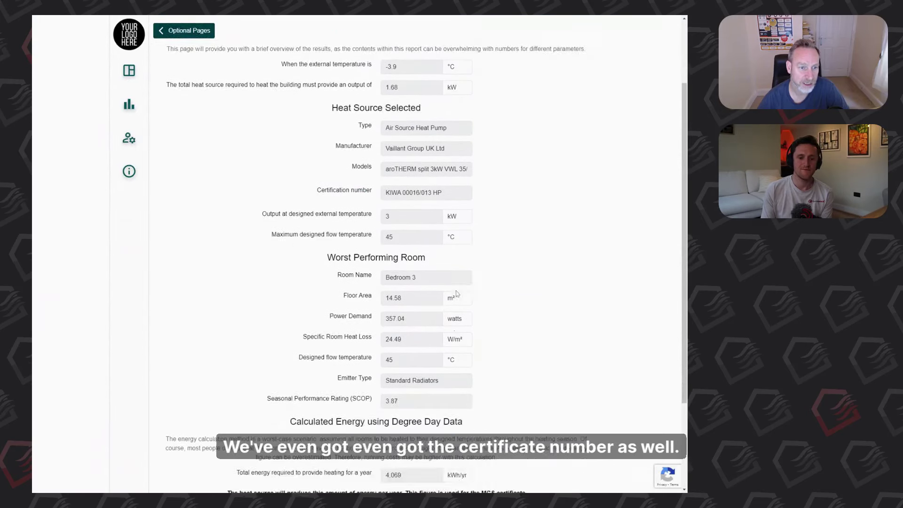
scroll(457, 294, "down", 1)
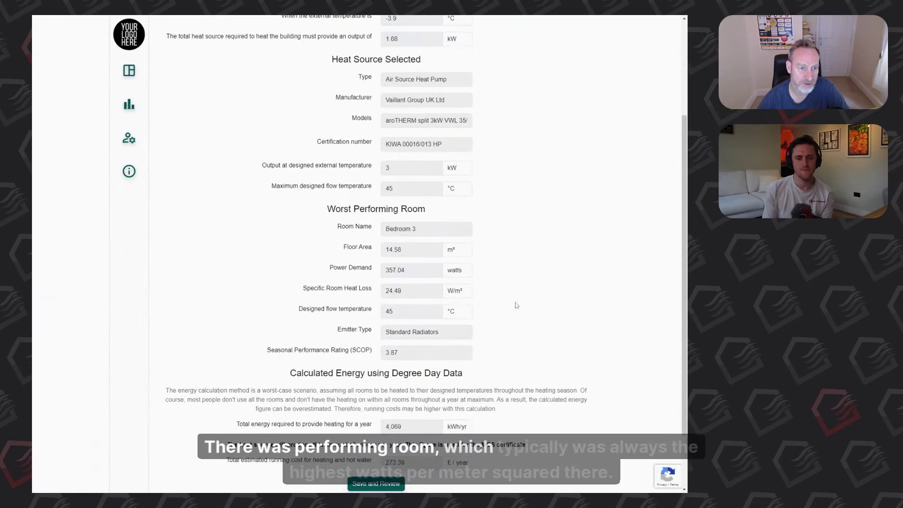
scroll(482, 305, "down", 1)
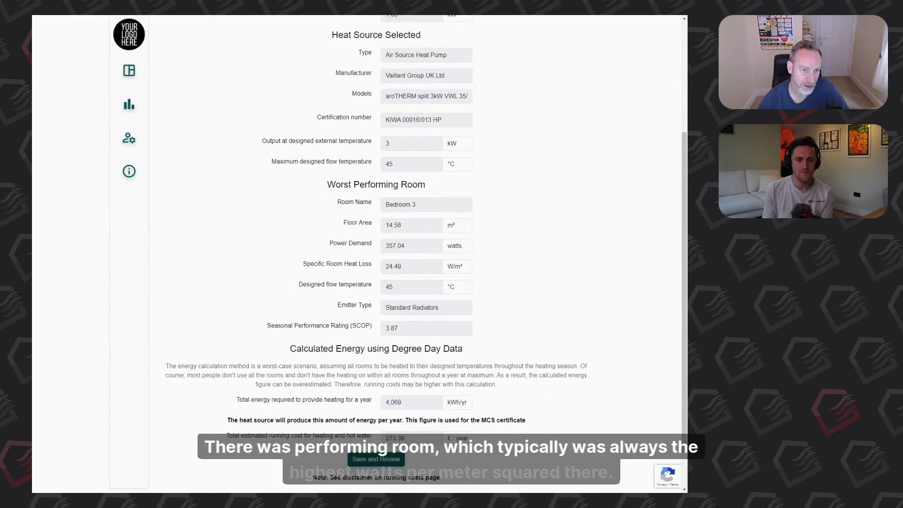
scroll(385, 442, "down", 1)
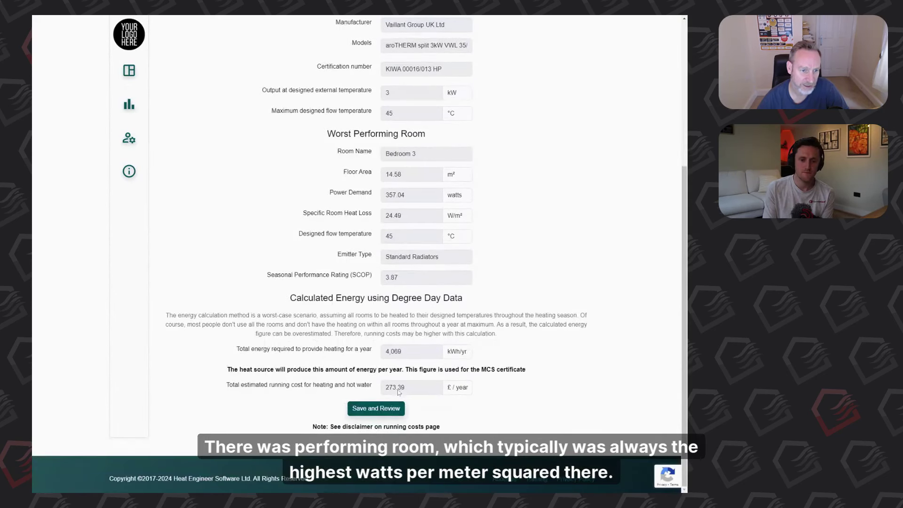
- Save the results, review the Air Source Heat Pump summary and mark the report as completed
left_click(377, 408)
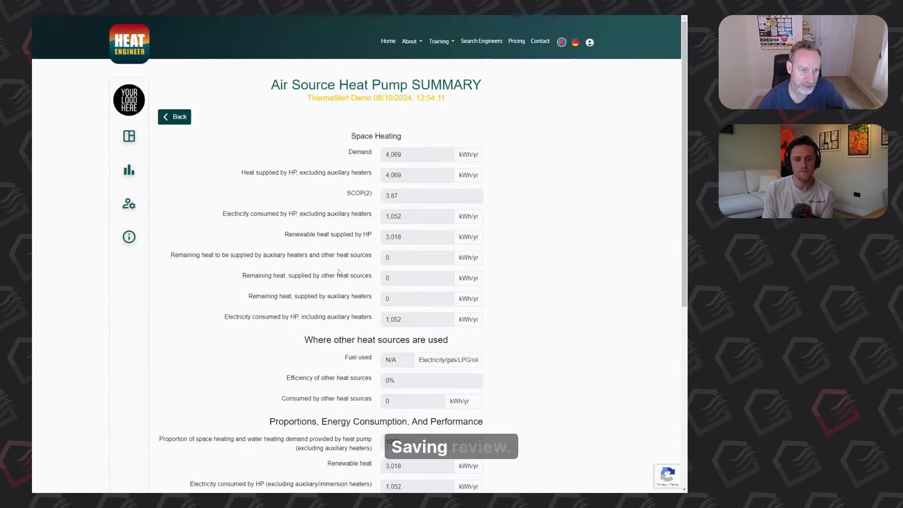
scroll(316, 282, "down", 7)
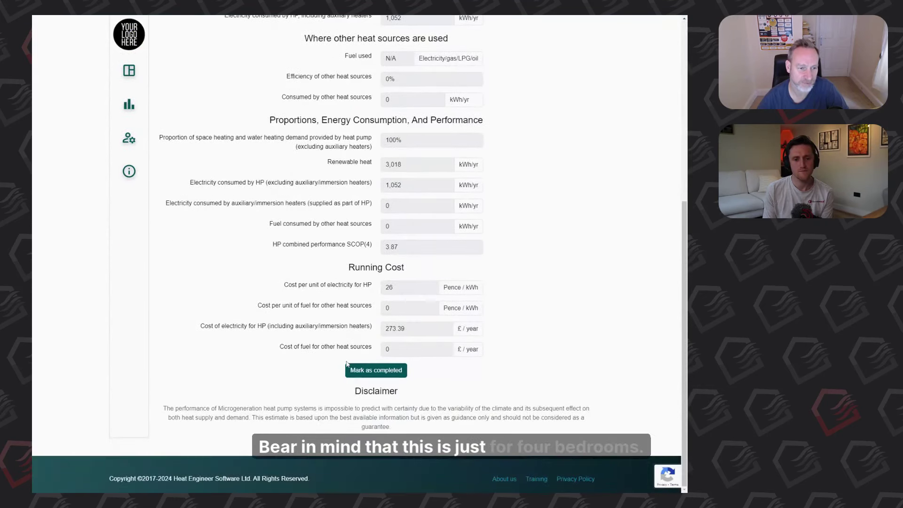
left_click(361, 371)
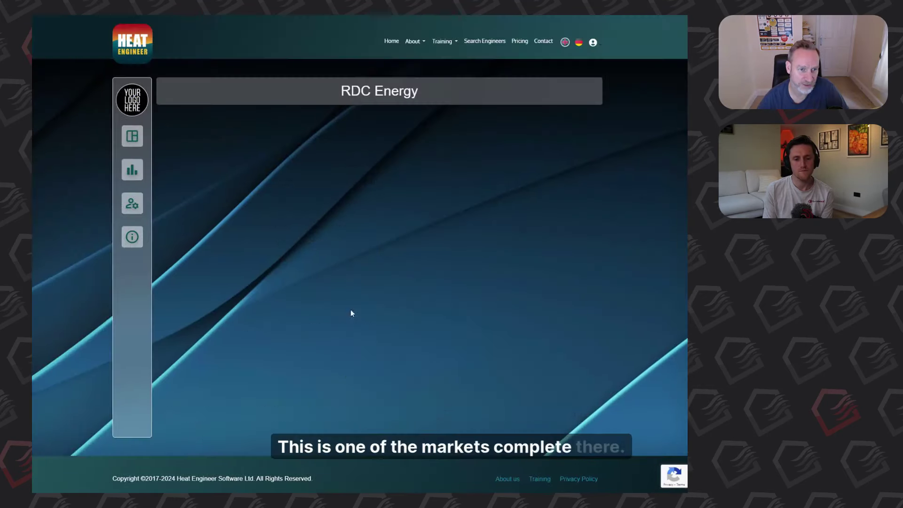
- Open the ThermaSkirt Demo heat loss report and review its Summary of Results and Room Features pages
left_click(519, 137)
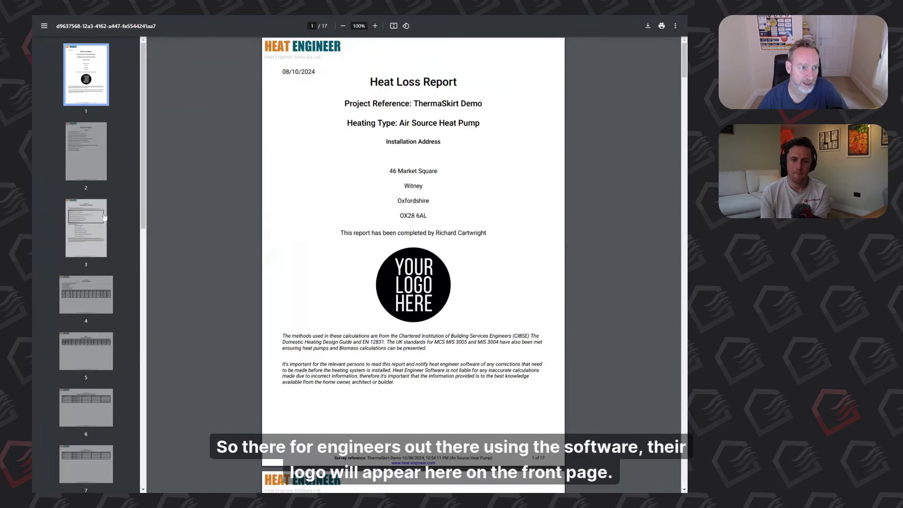
left_click(86, 228)
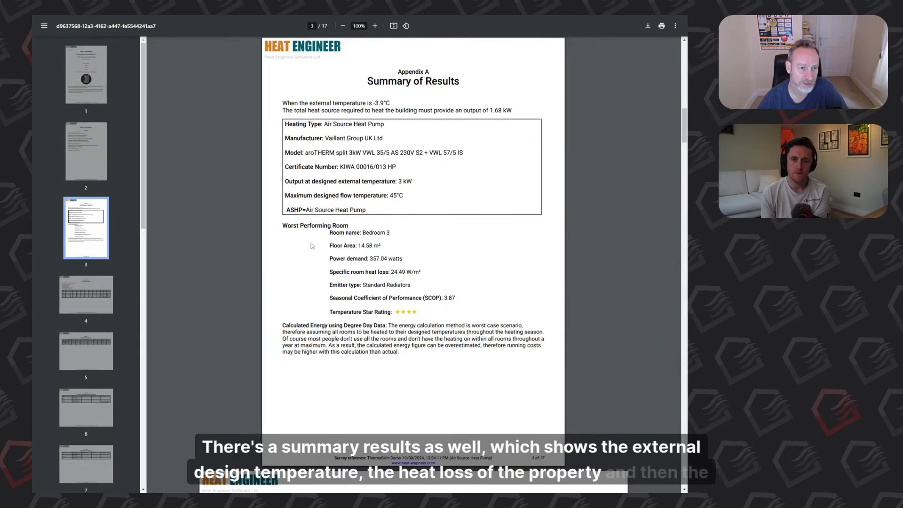
left_click(92, 281)
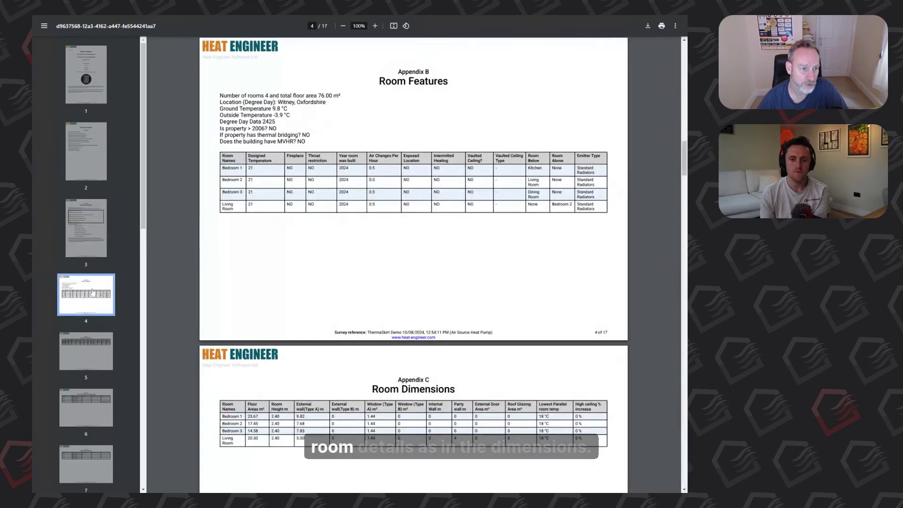
- Review the report's Room Dimensions, External, Internal and Party Walls, and Windows and Doors appendices
left_click(89, 343)
scroll(95, 339, "down", 2)
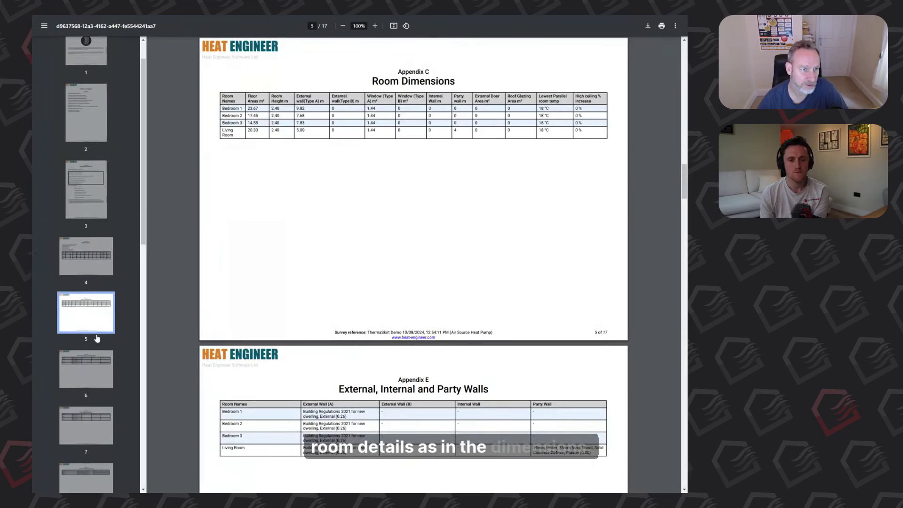
left_click(99, 347)
scroll(99, 347, "down", 2)
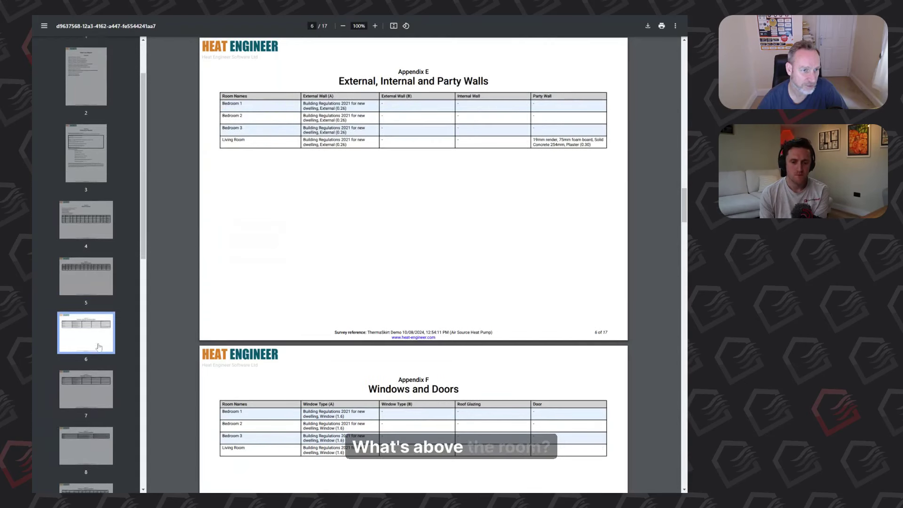
left_click(99, 341)
- Examine Review of Heat Loss Parts 1 and 2, enlarging Part 2 to 150% to read each room's total watts
scroll(100, 370, "down", 2)
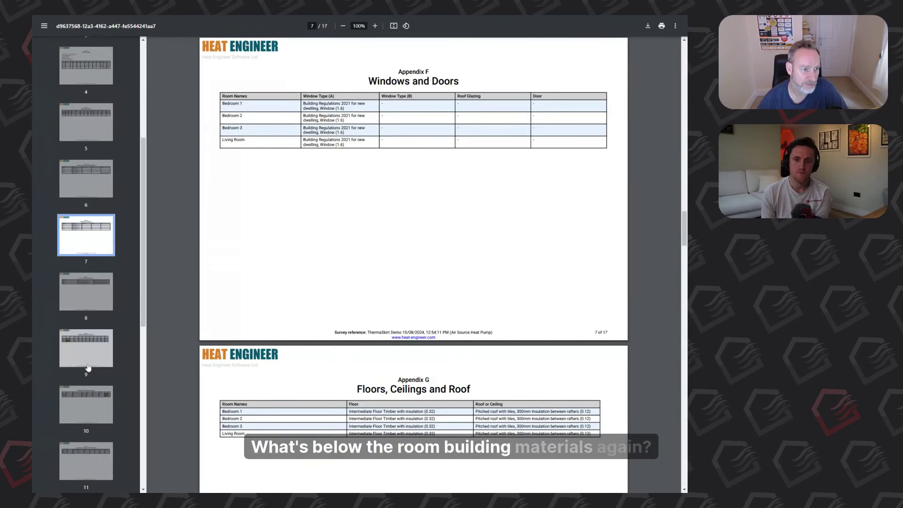
left_click(99, 351)
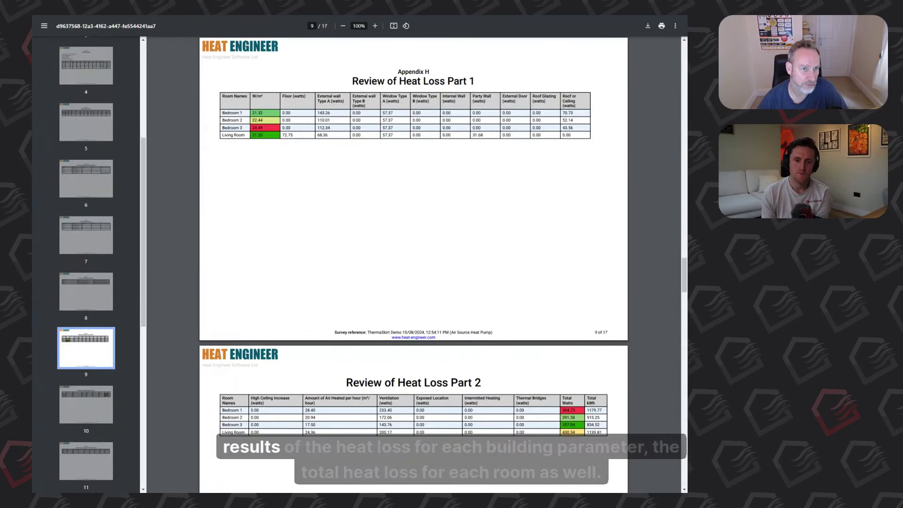
left_click(86, 403)
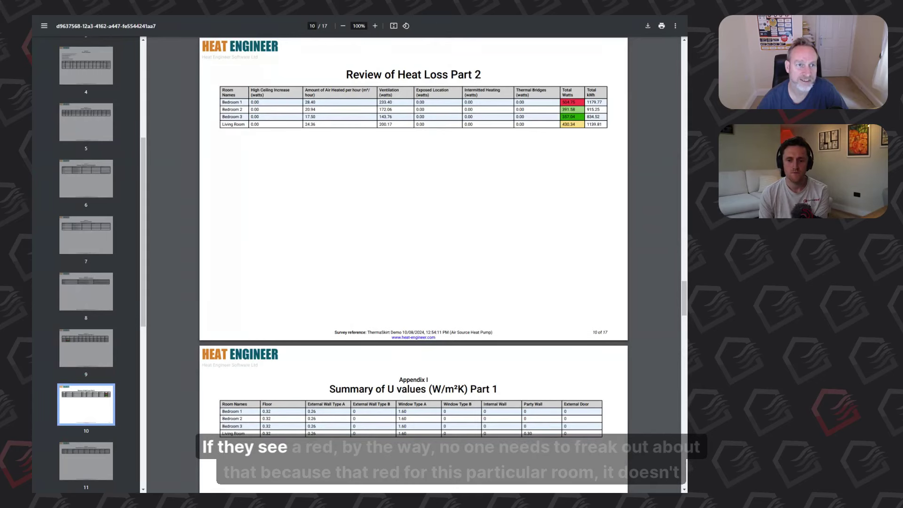
left_click(376, 25)
left_click(377, 25)
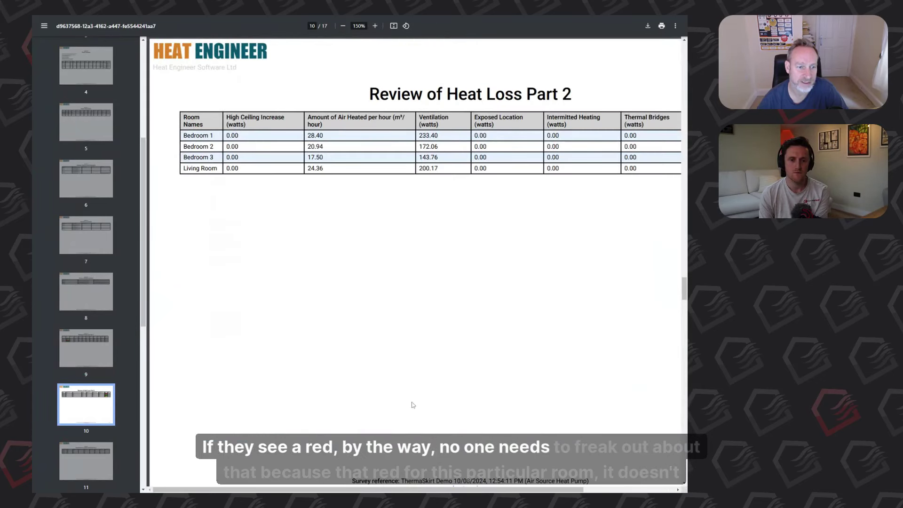
scroll(546, 153, "right", 3)
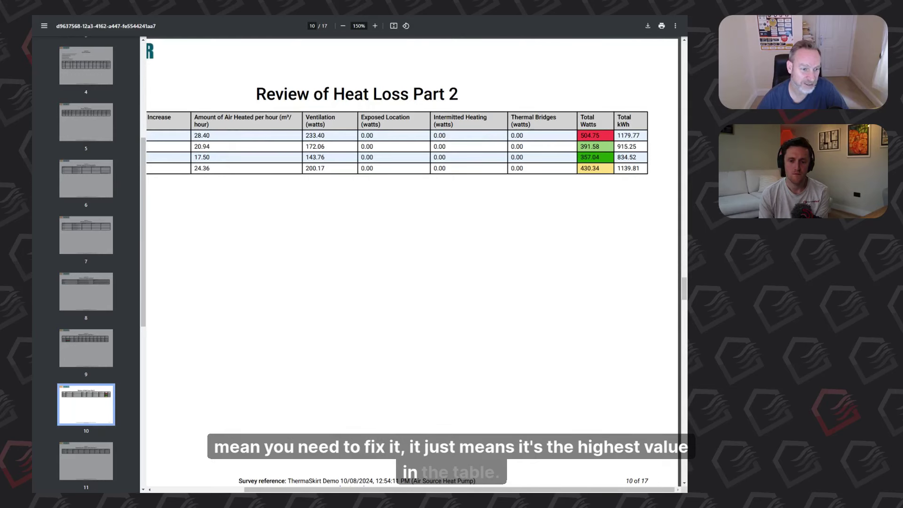
left_click(343, 27)
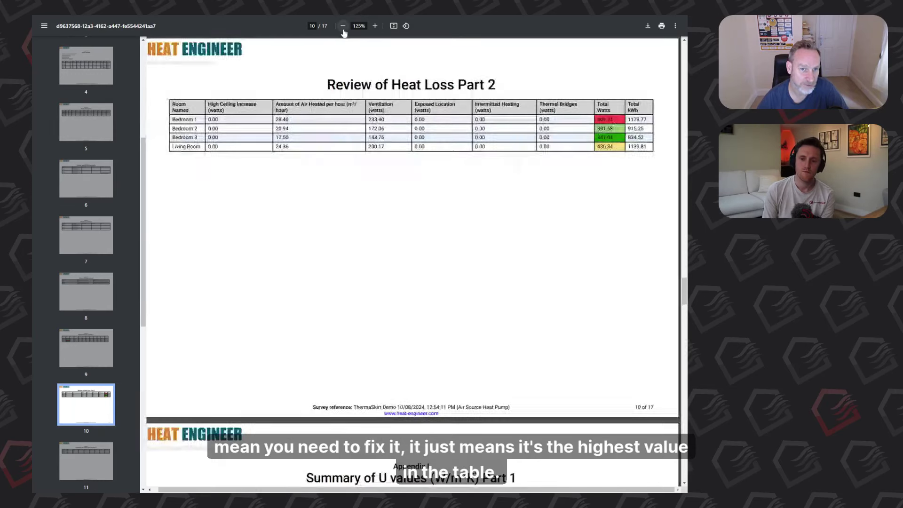
- Review both parts of the Summary of U values on pages 11 and 12 of the report
scroll(69, 398, "down", 2)
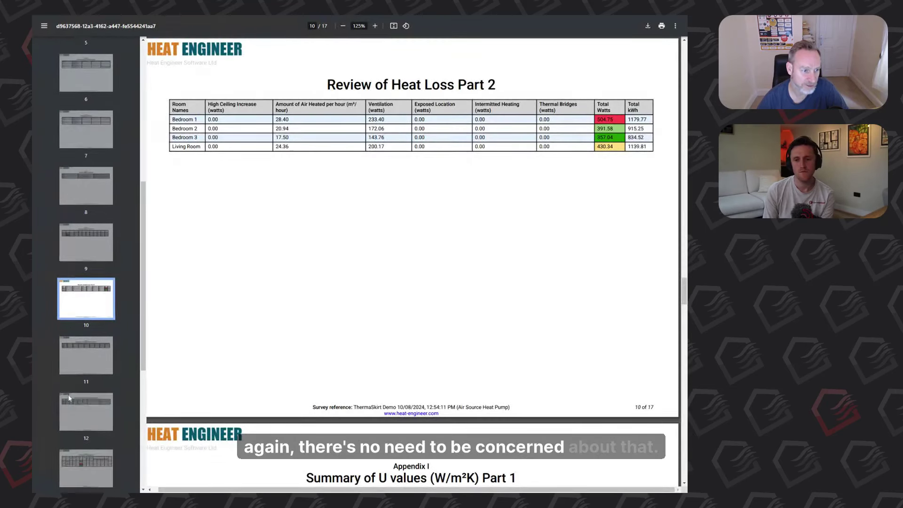
scroll(69, 398, "down", 1)
left_click(87, 305)
left_click(88, 359)
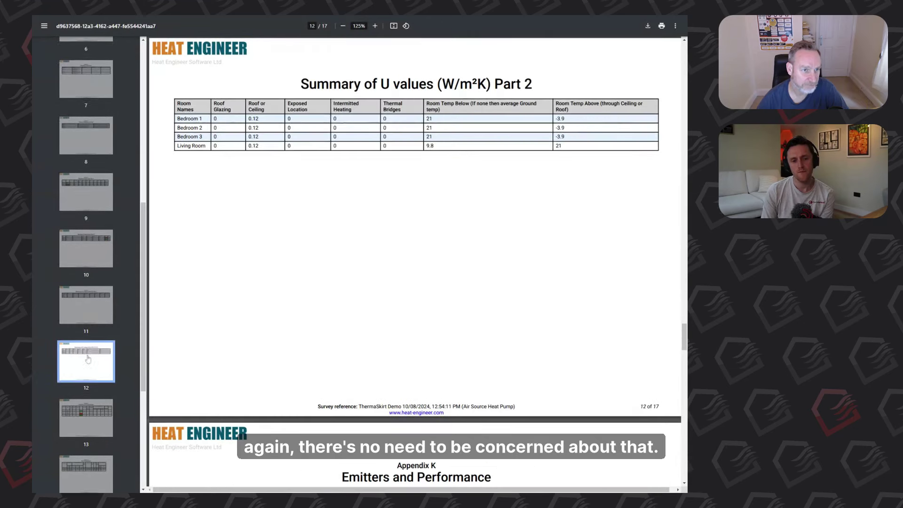
- View the report's Emitters and Performance table and its Fuel Comparison of running costs
scroll(88, 360, "down", 1)
left_click(86, 370)
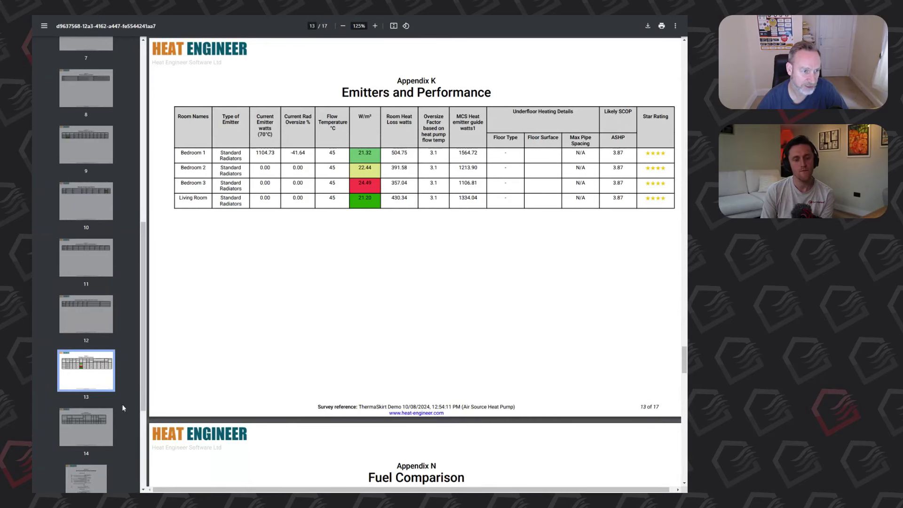
left_click(87, 426)
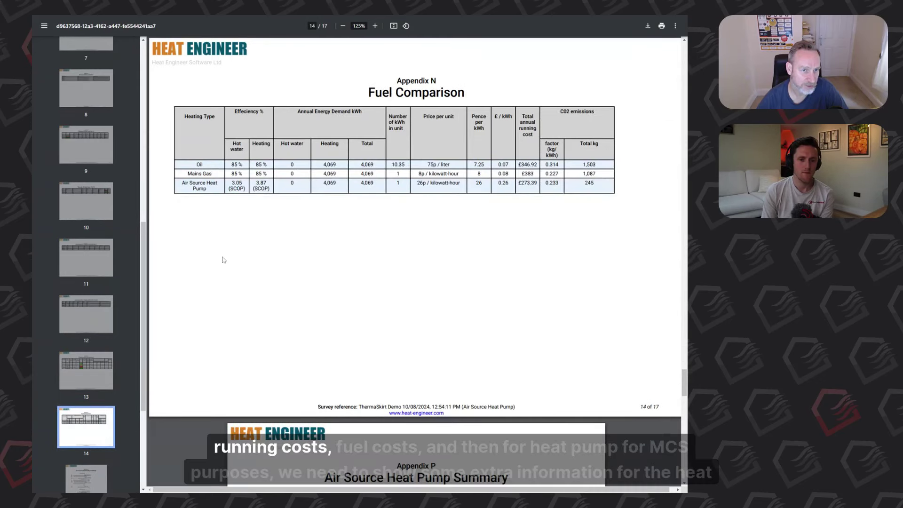
- Read through the report's Air Source Heat Pump Summary, from space heating down to the running cost section
scroll(86, 282, "down", 2)
left_click(86, 379)
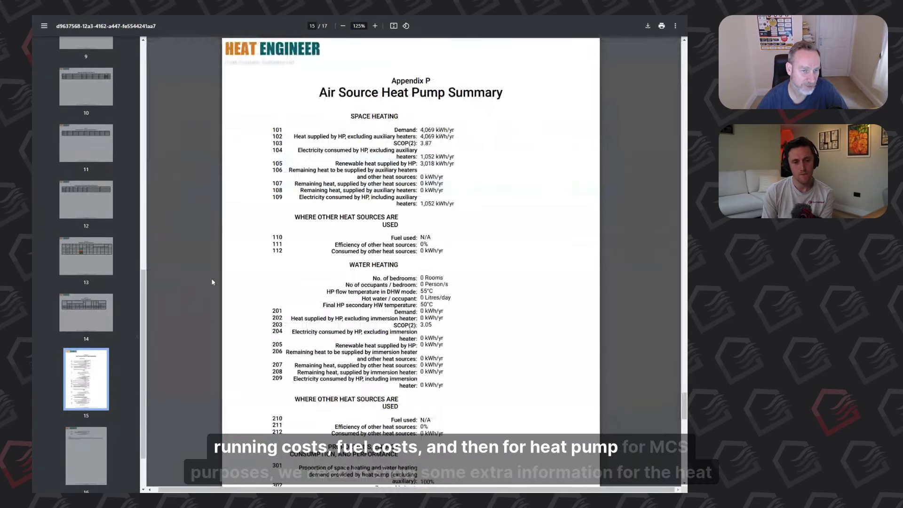
scroll(216, 279, "down", 1)
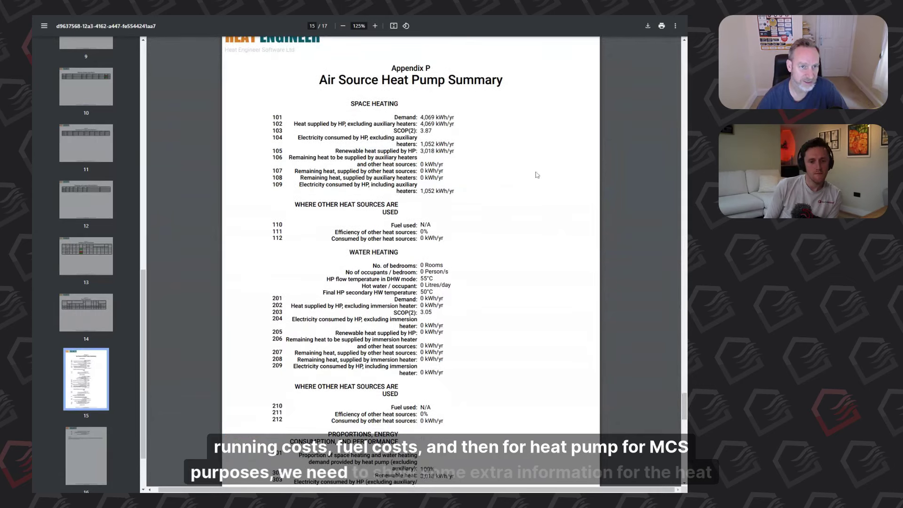
scroll(525, 200, "down", 2)
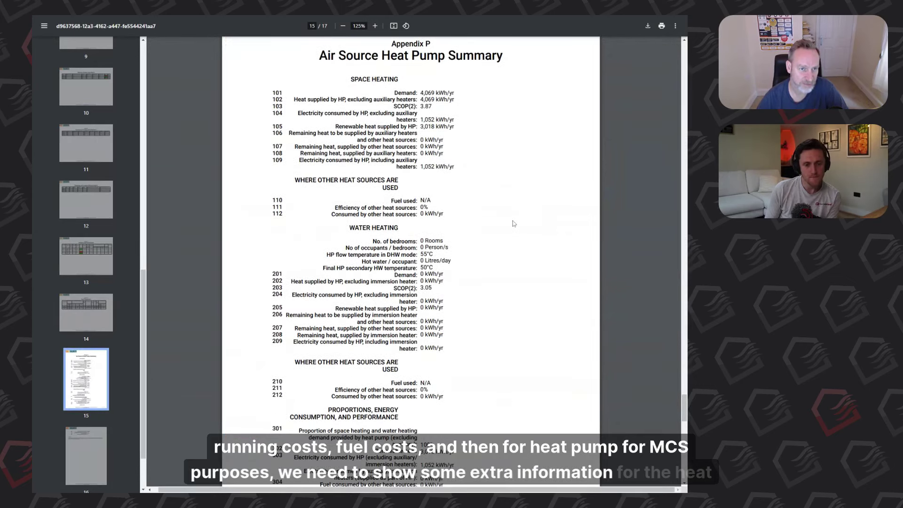
scroll(514, 223, "down", 10)
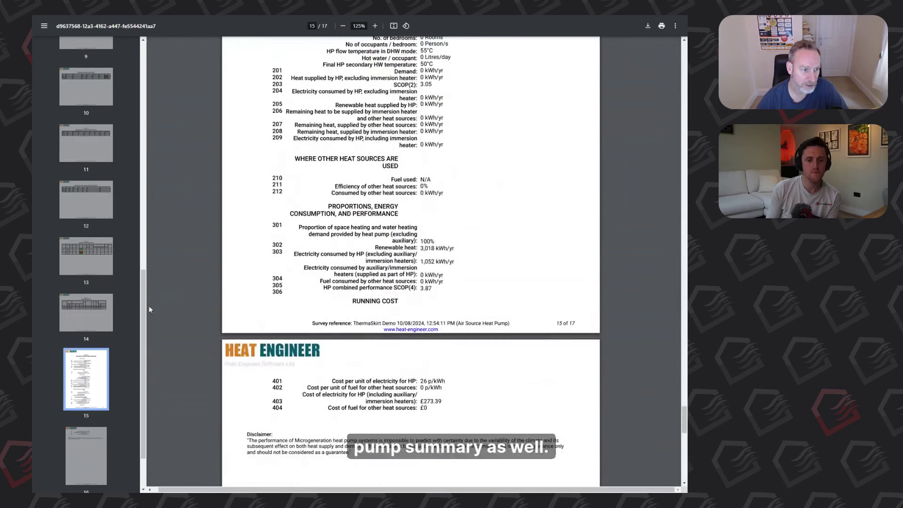
- Go to the Proposed Emitters table on page 17, the last page of the report
scroll(148, 309, "down", 2)
scroll(89, 424, "down", 3)
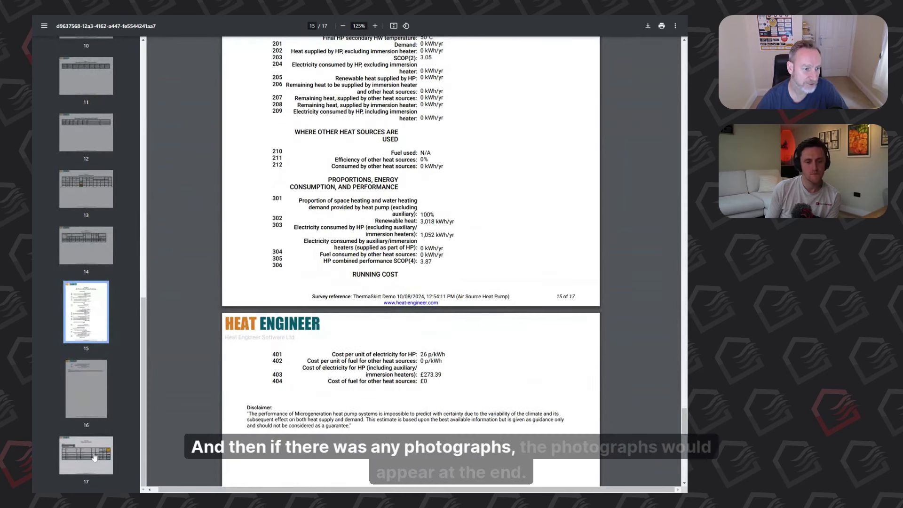
left_click(94, 456)
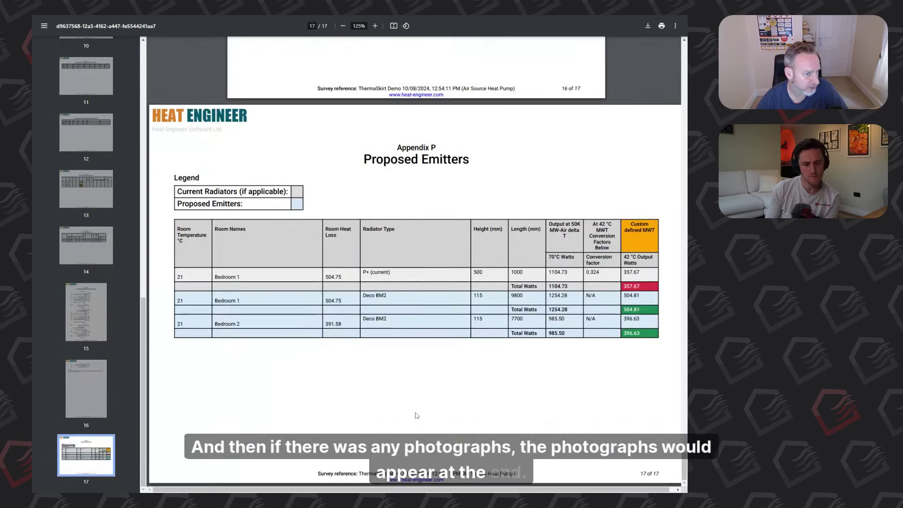